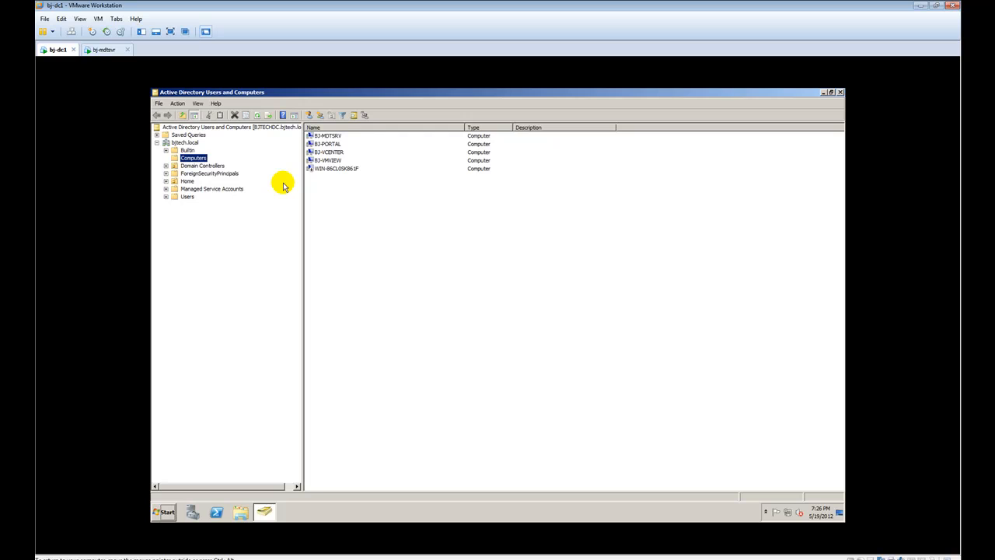
# Examine the BJ-MDTSRV computer object and the mdtadmin account in the Admins unit under Home in the bjtech.local domain
pyautogui.click(325, 136)
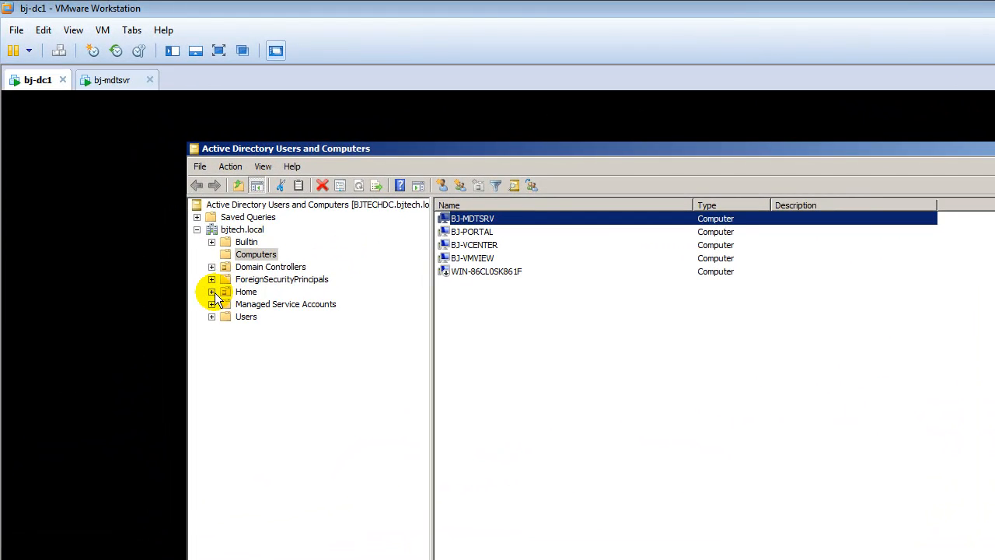
pyautogui.click(166, 181)
pyautogui.click(226, 304)
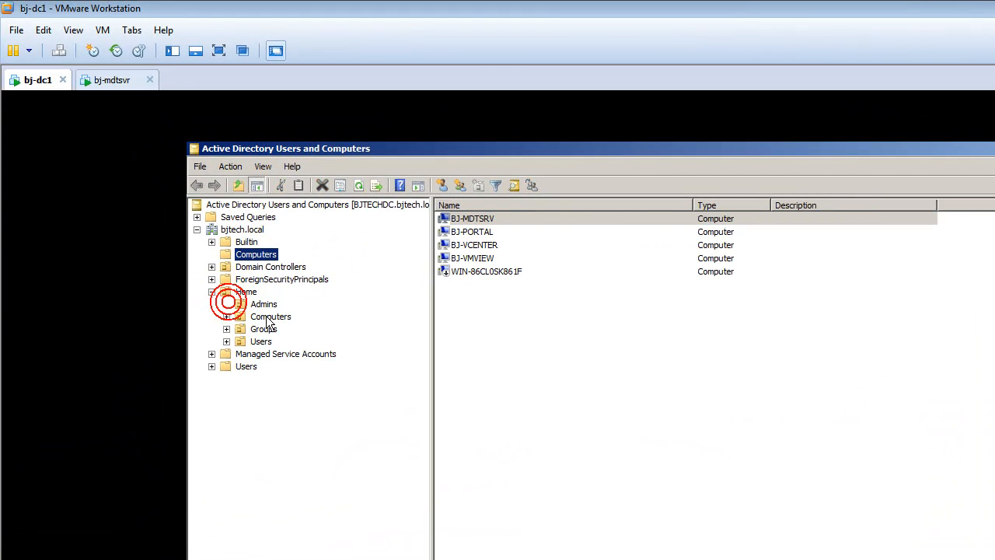
pyautogui.click(265, 304)
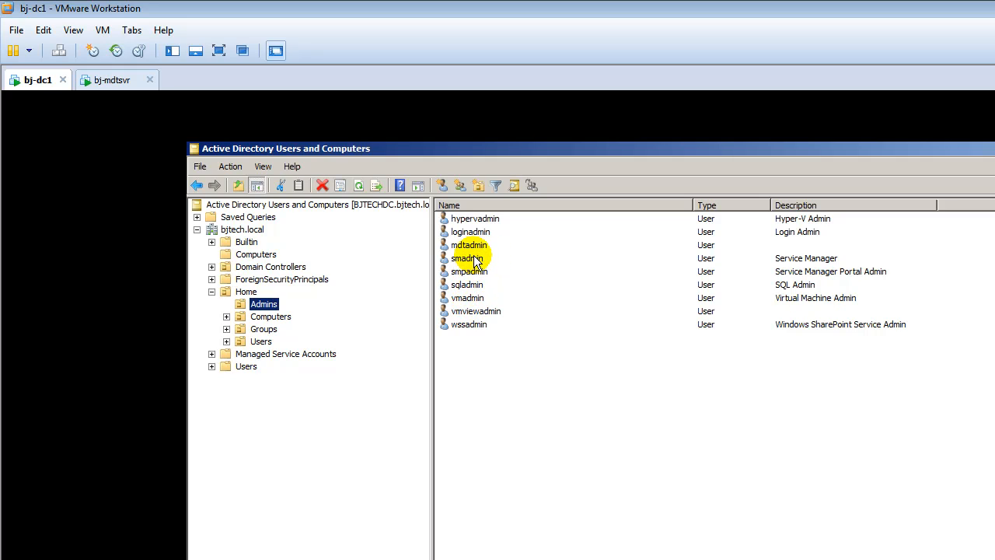
pyautogui.click(475, 247)
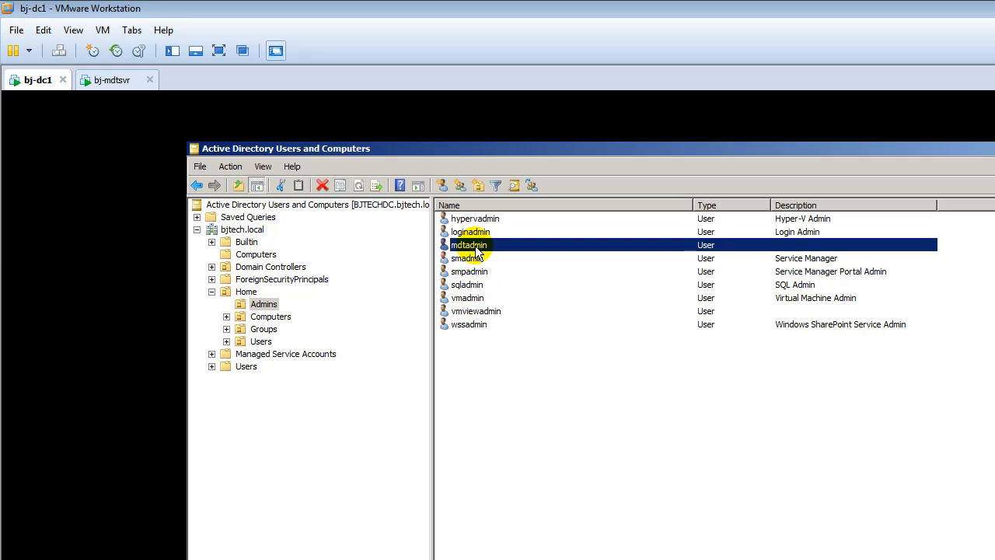
# Switch to the bj-mdtsvr virtual machine and bring up its Deployment Workbench
pyautogui.click(107, 80)
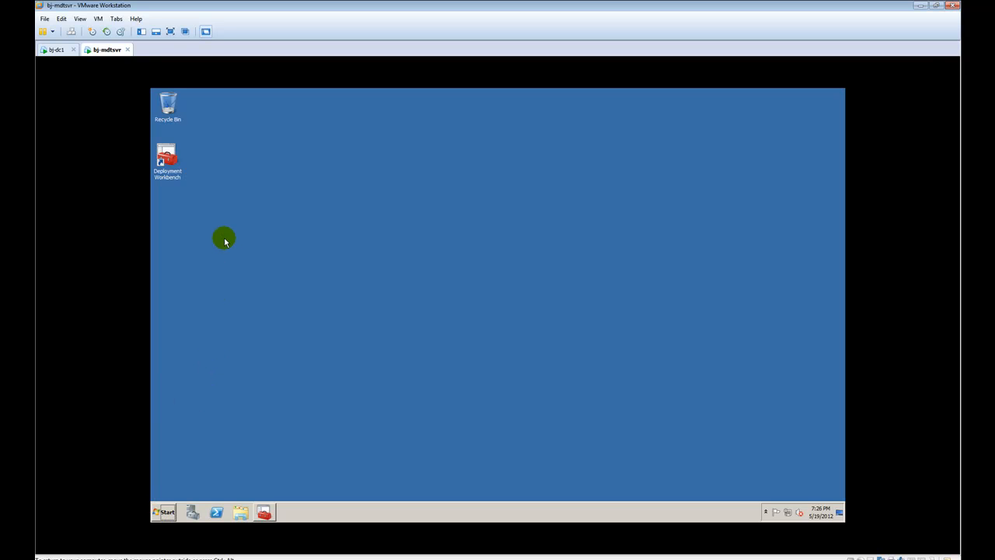
pyautogui.click(264, 505)
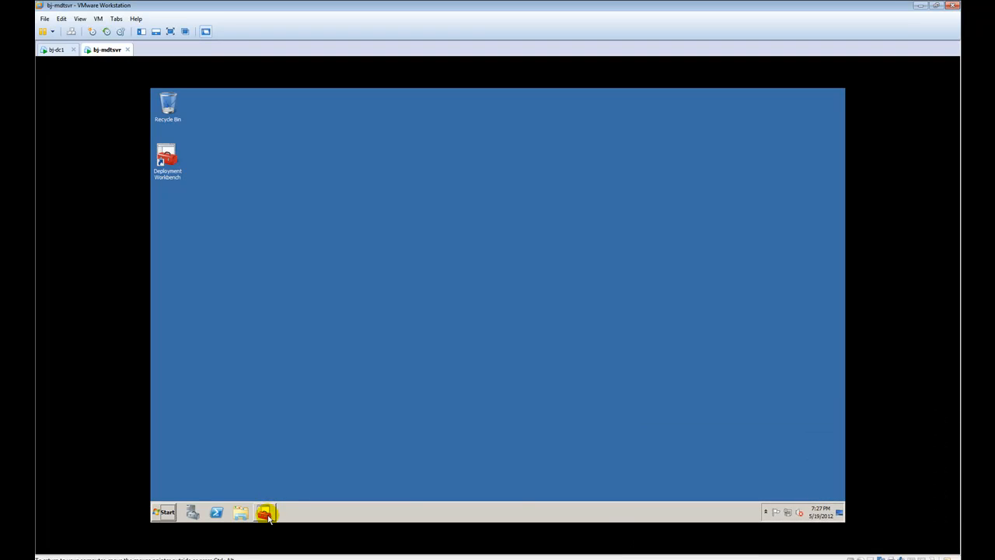
pyautogui.click(268, 518)
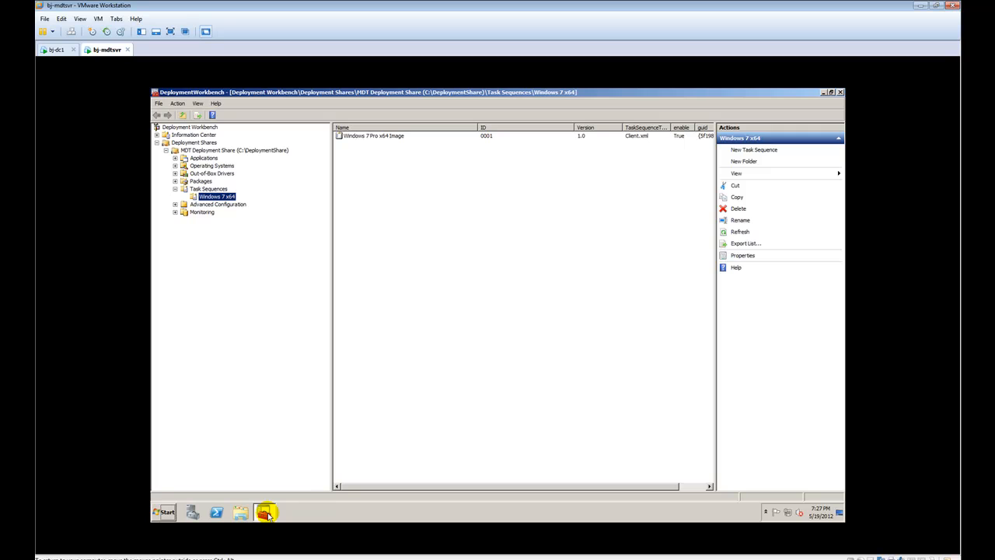
# Examine the Skype application folder and the imported operating systems in the MDT Deployment Share
pyautogui.click(175, 189)
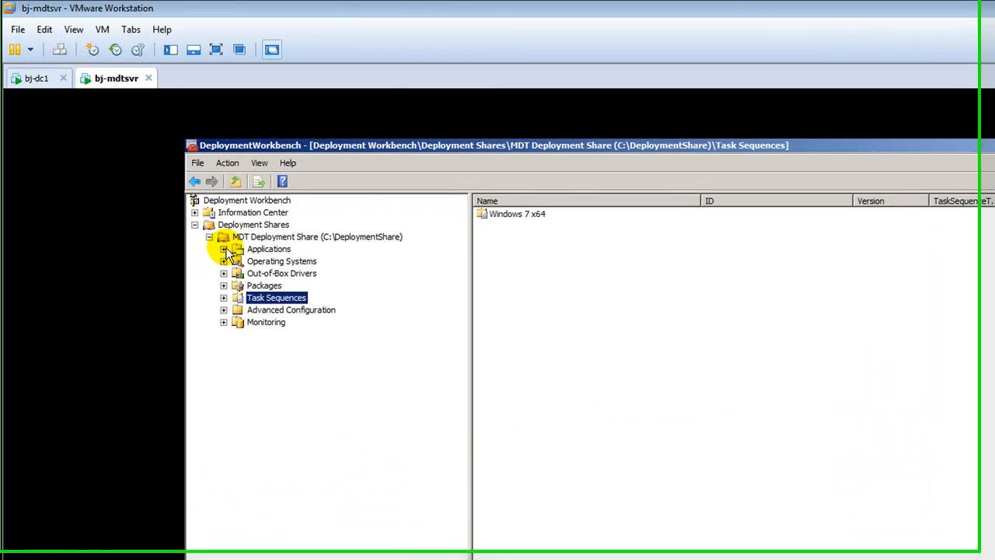
pyautogui.click(175, 158)
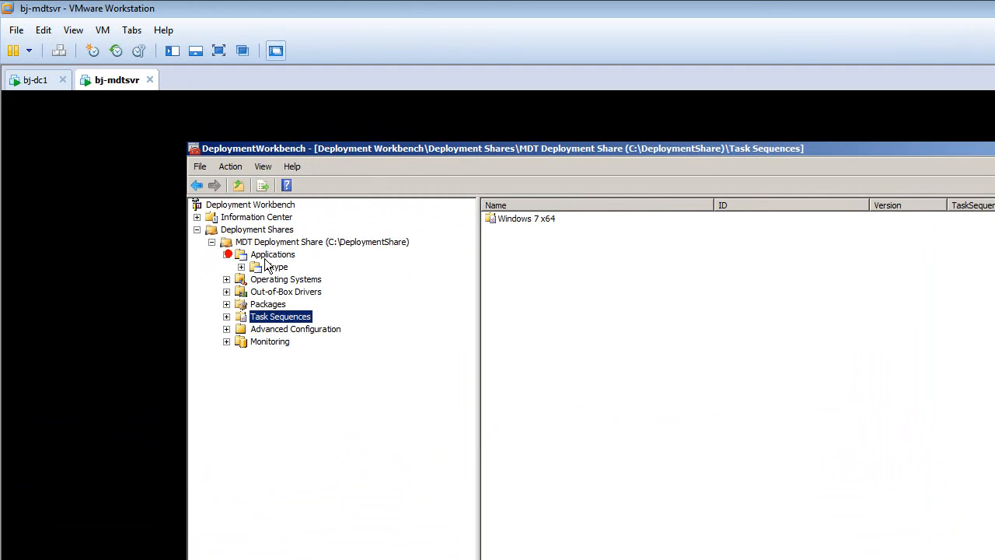
pyautogui.click(275, 268)
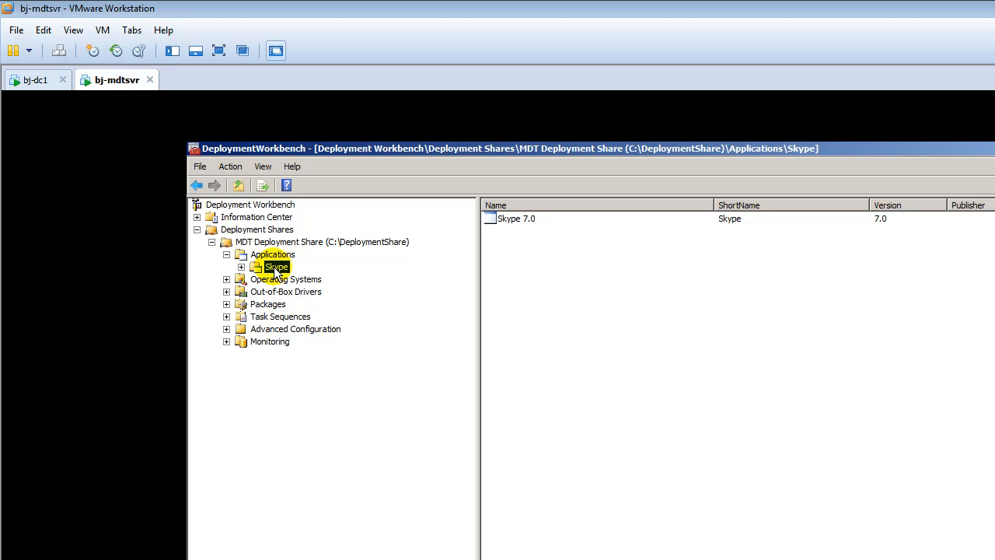
pyautogui.click(227, 279)
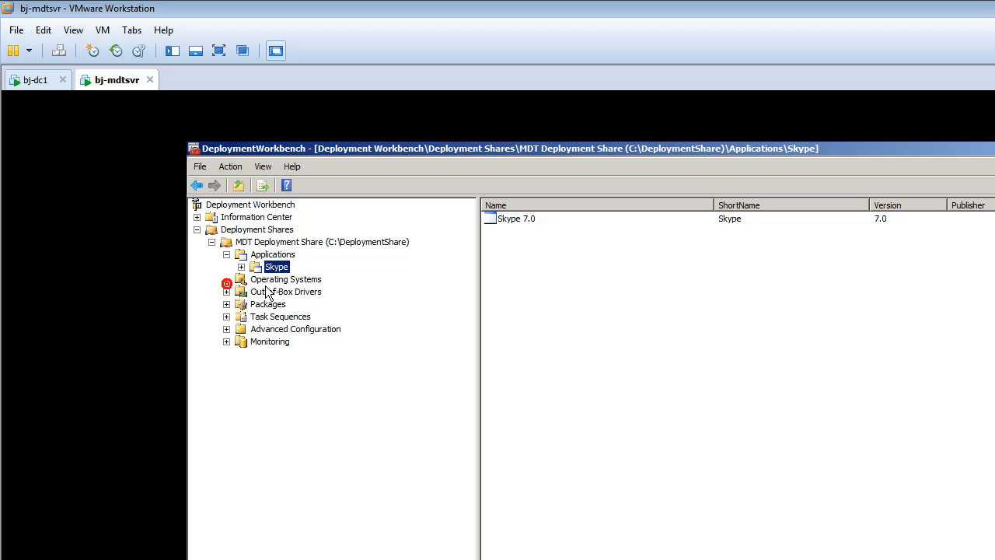
pyautogui.click(273, 279)
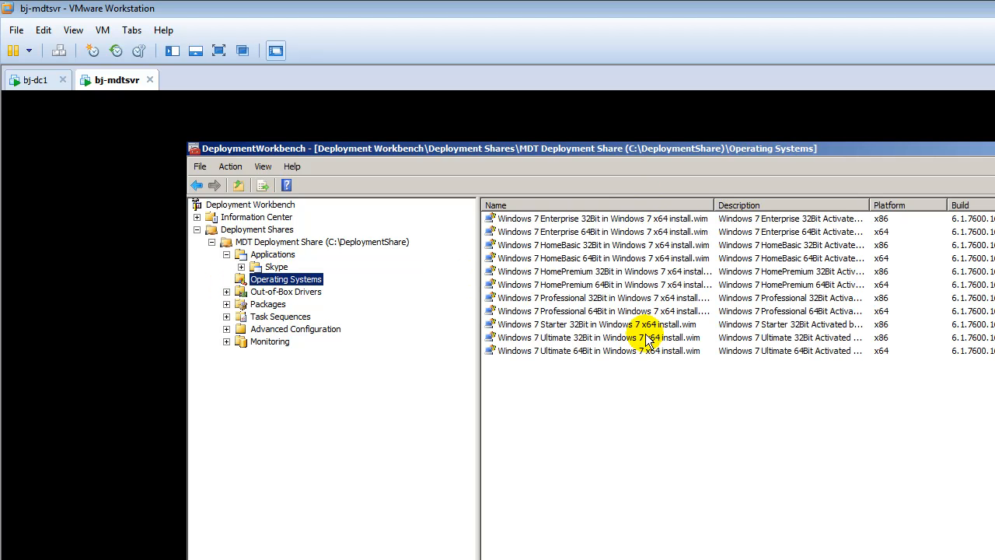
# Examine the Out-of-Box Drivers folder with its available actions and the Packages folder of the deployment share
pyautogui.click(285, 292)
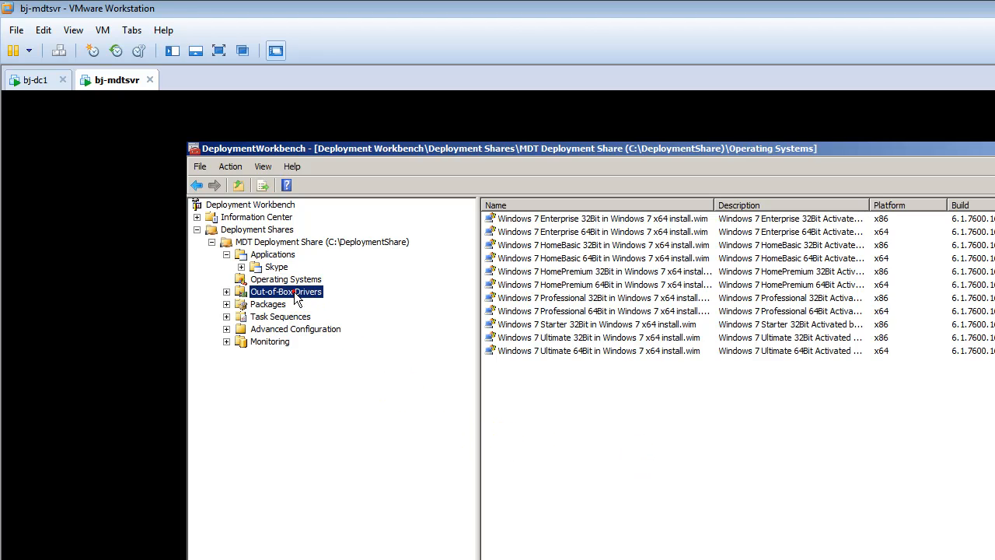
pyautogui.click(227, 291)
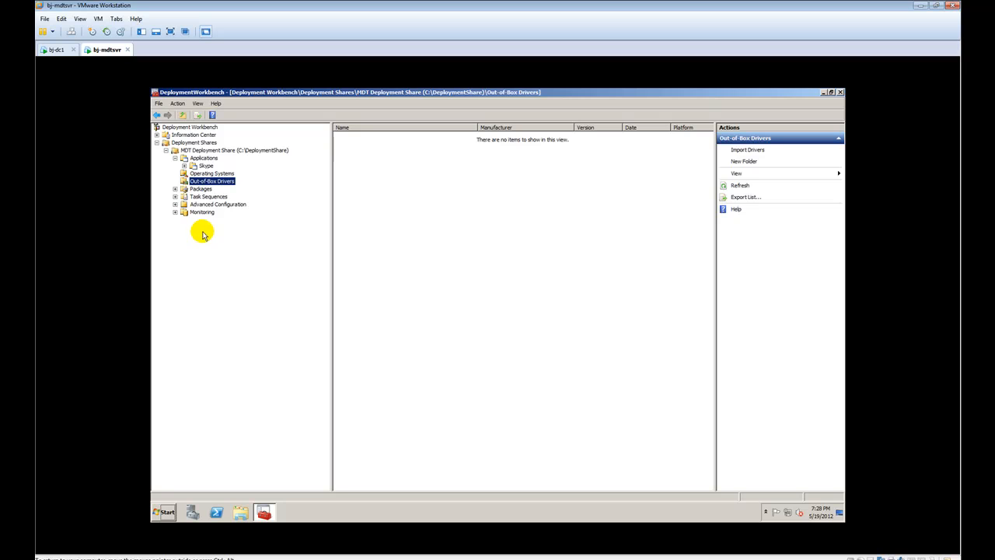
pyautogui.rightClick(212, 183)
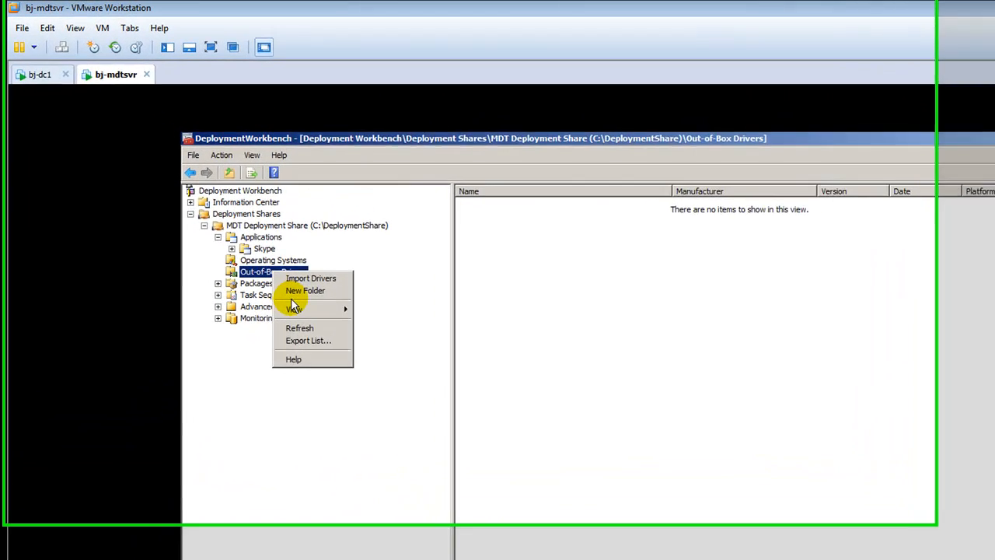
pyautogui.click(234, 404)
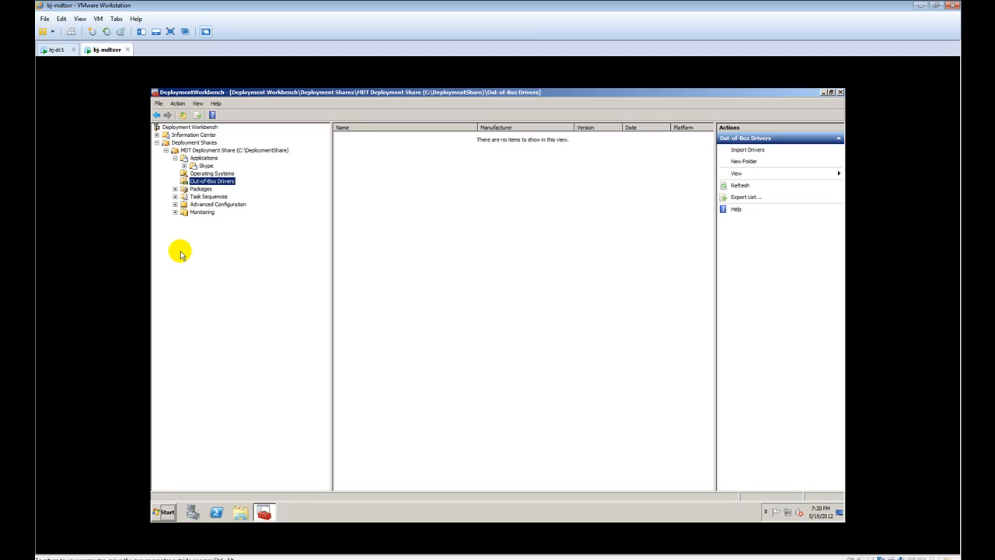
pyautogui.click(191, 191)
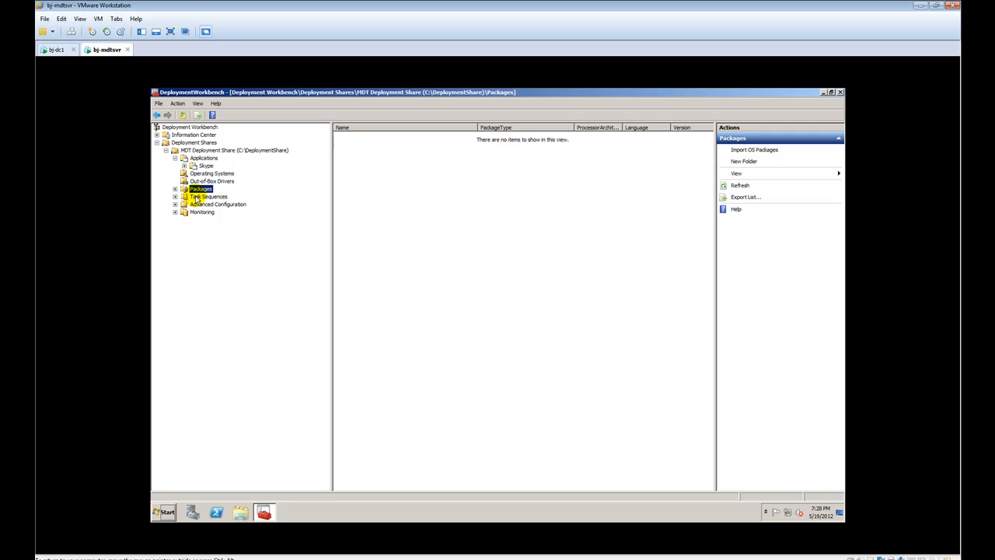
# Review the general, task sequence and OS information of the Windows 7 Pro x64 Image task sequence, and expand Advanced Configuration
pyautogui.click(175, 196)
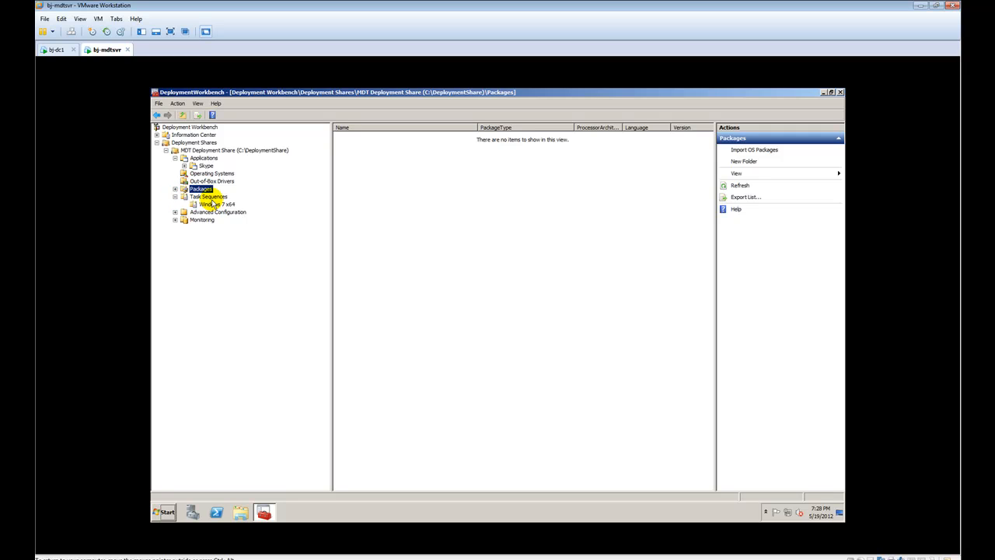
pyautogui.click(212, 203)
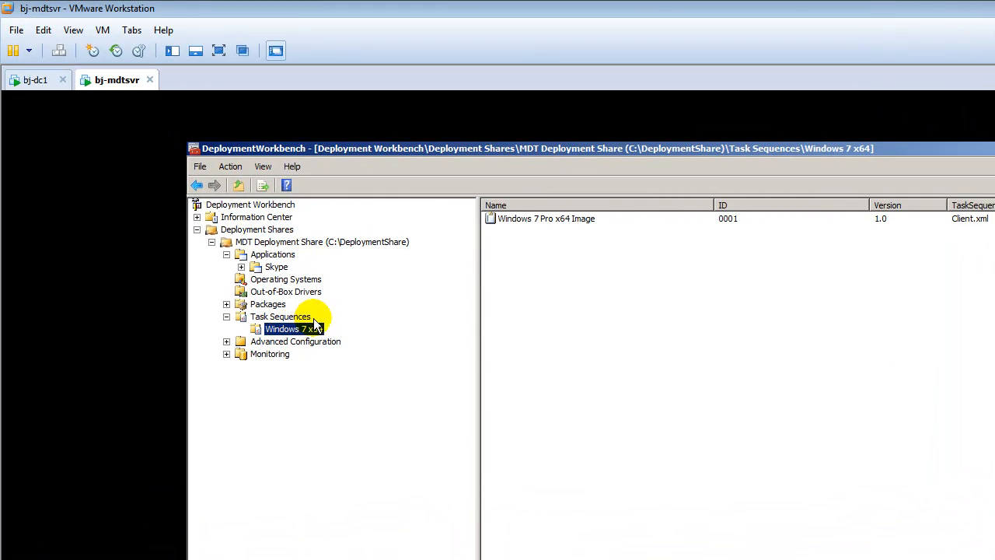
pyautogui.click(513, 221)
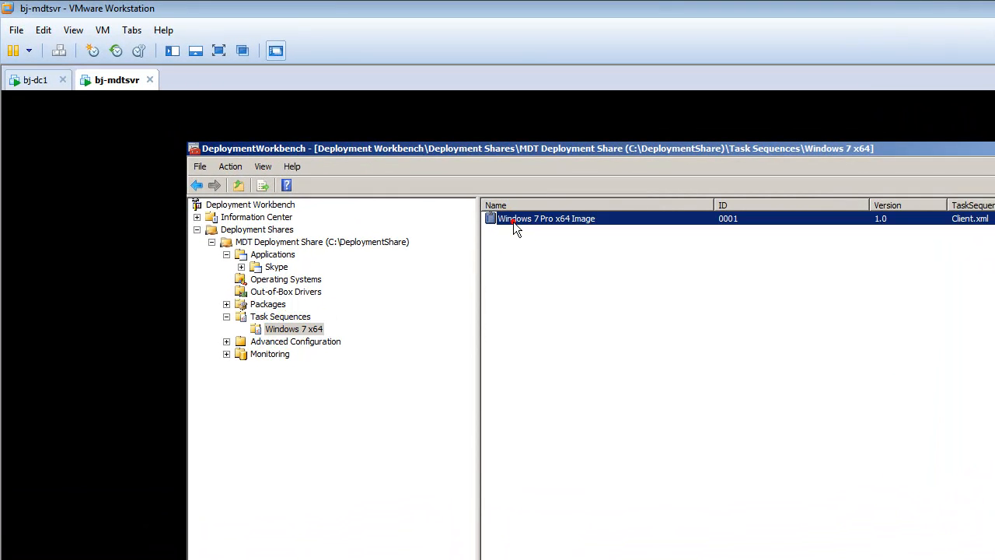
pyautogui.rightClick(513, 221)
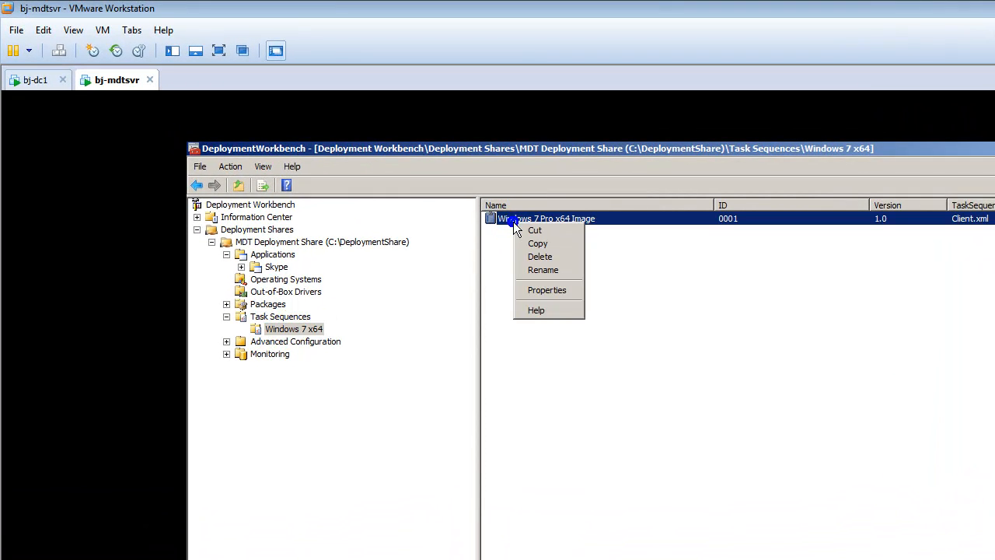
pyautogui.click(558, 293)
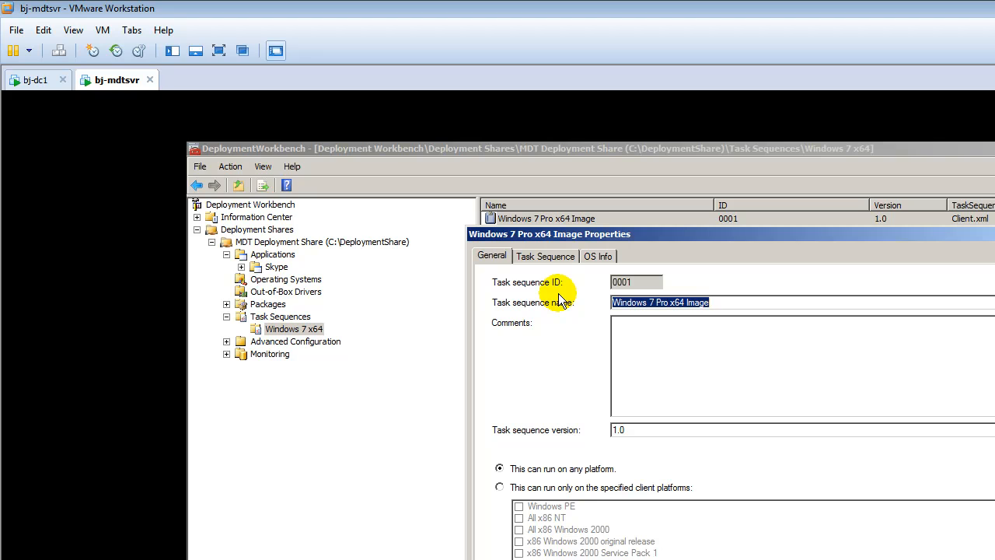
pyautogui.click(546, 256)
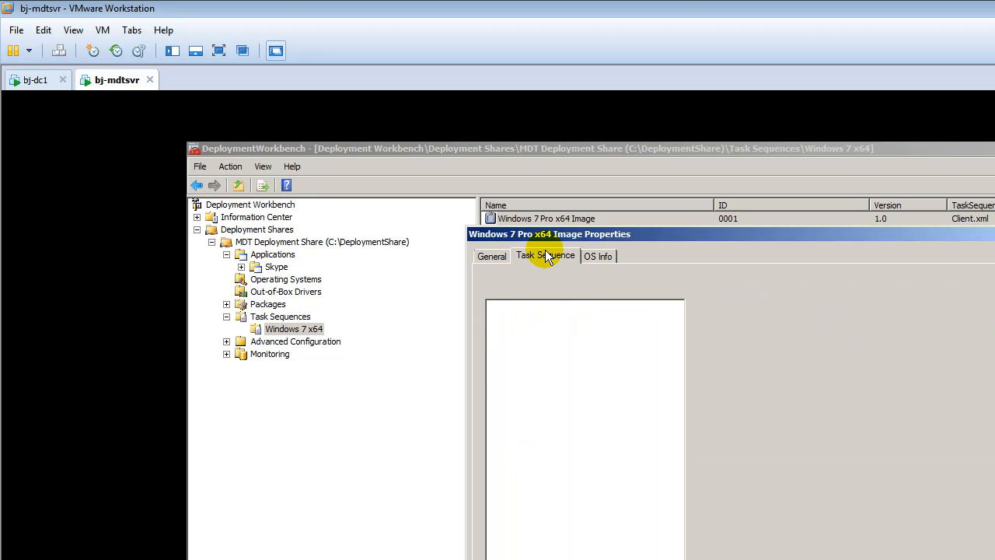
pyautogui.click(591, 255)
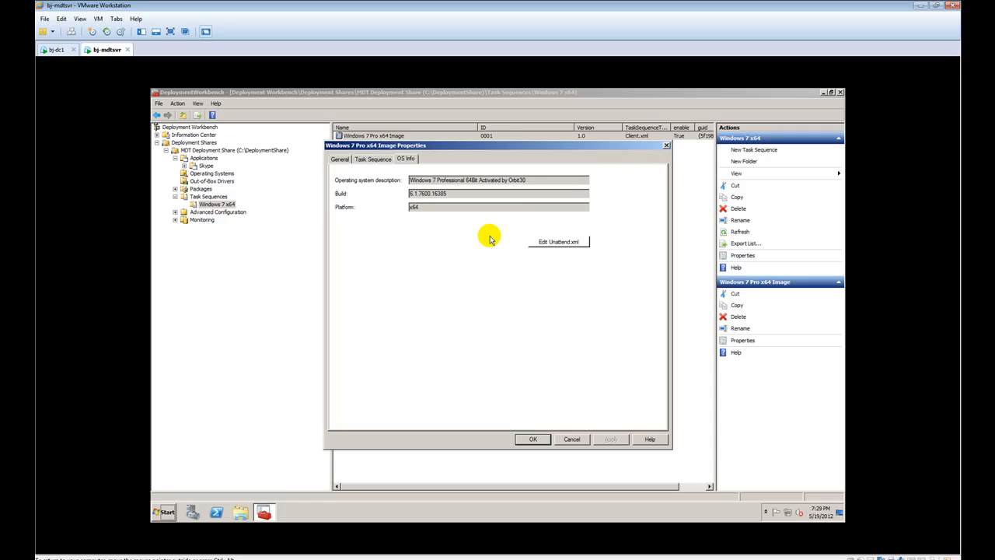
pyautogui.click(533, 439)
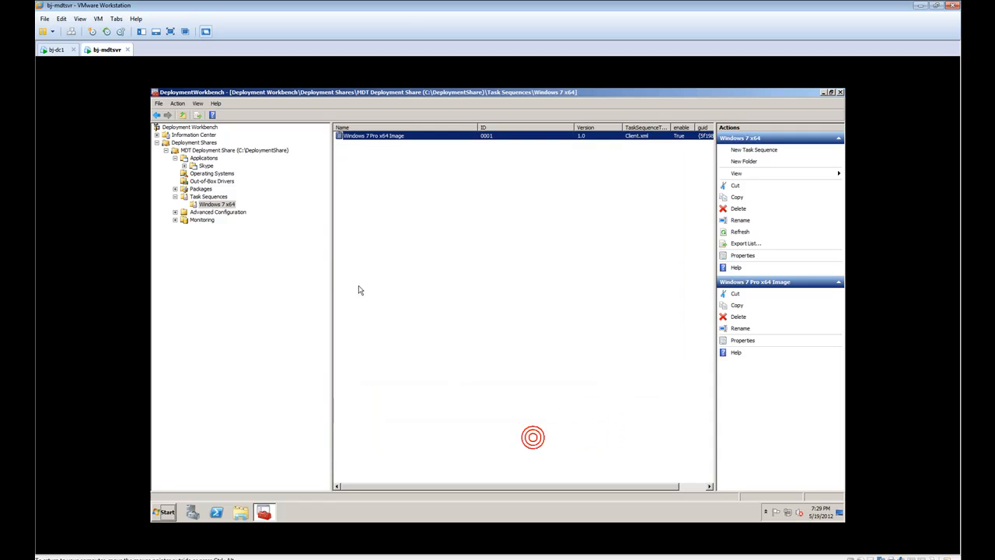
pyautogui.click(175, 212)
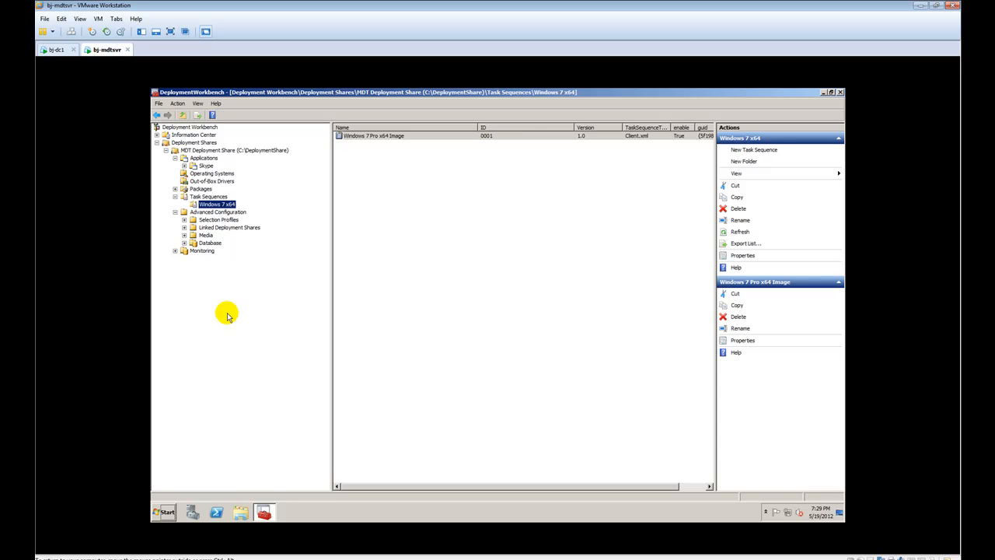
# Minimize Deployment Workbench, view the server's basic system information, and close it again
pyautogui.click(264, 509)
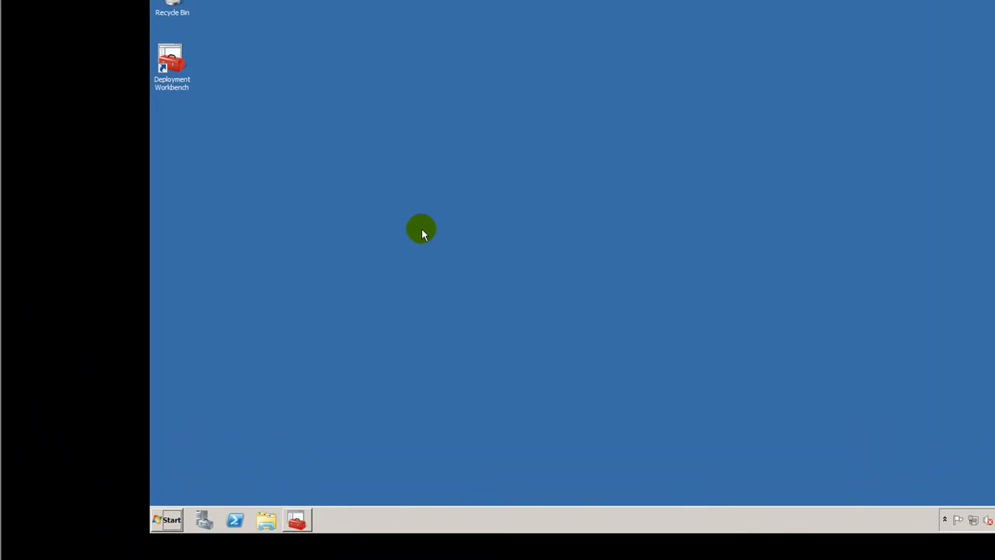
pyautogui.click(421, 228)
pyautogui.click(166, 519)
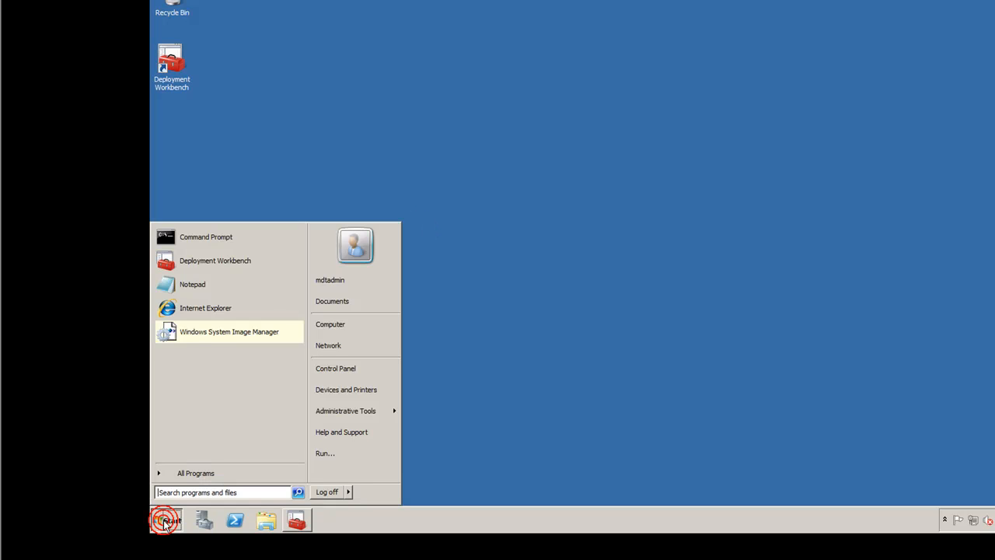
pyautogui.rightClick(348, 327)
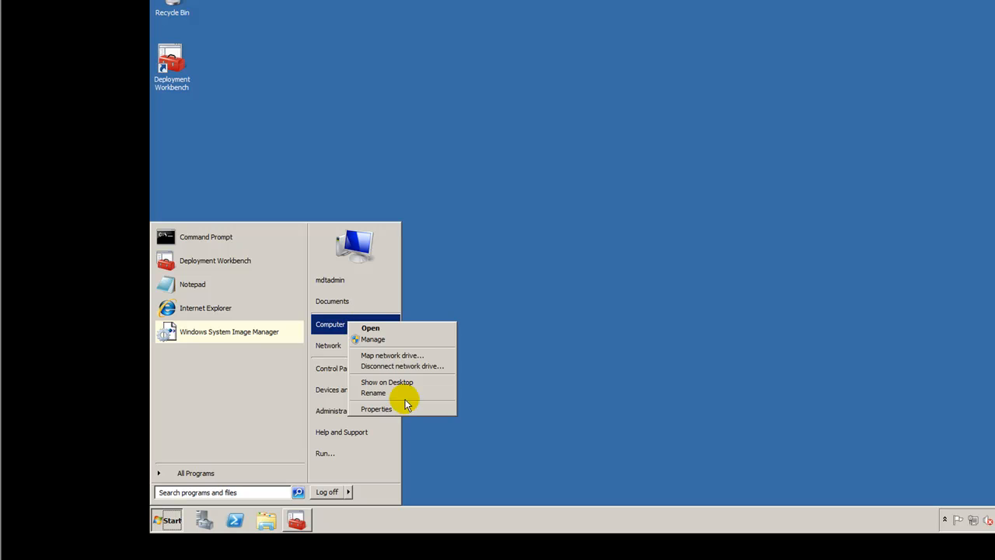
pyautogui.click(406, 410)
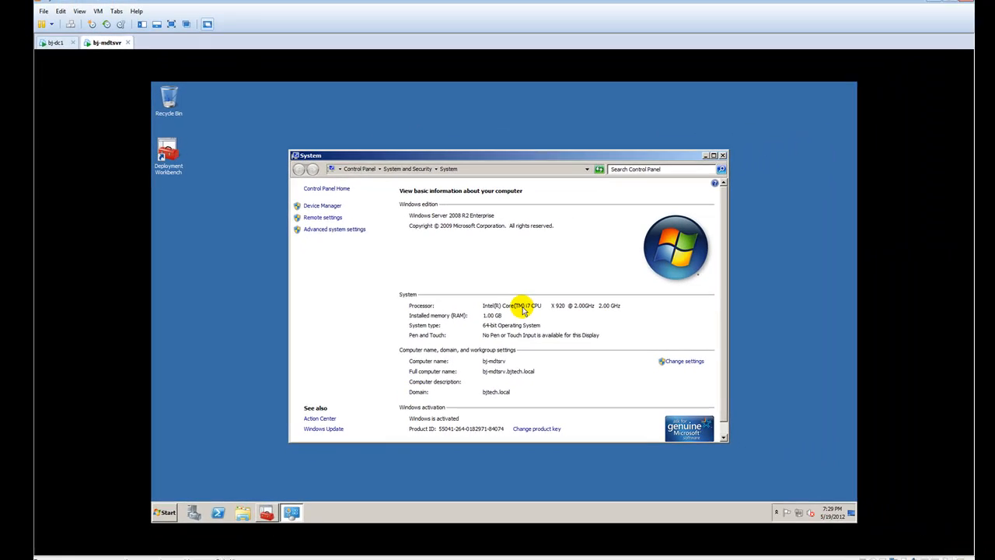
pyautogui.click(712, 161)
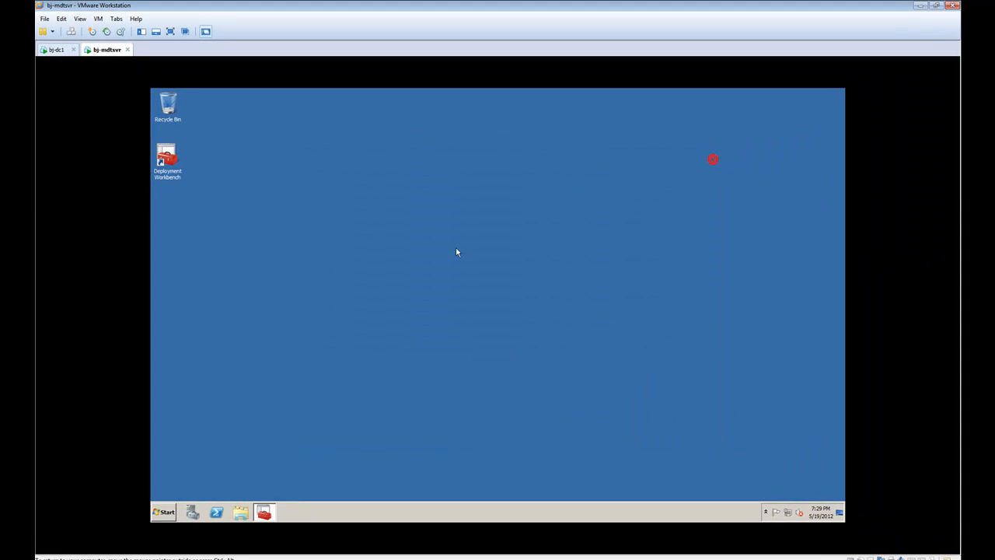
# Start adding server roles in Server Manager and select the Windows Deployment Services role
pyautogui.click(193, 511)
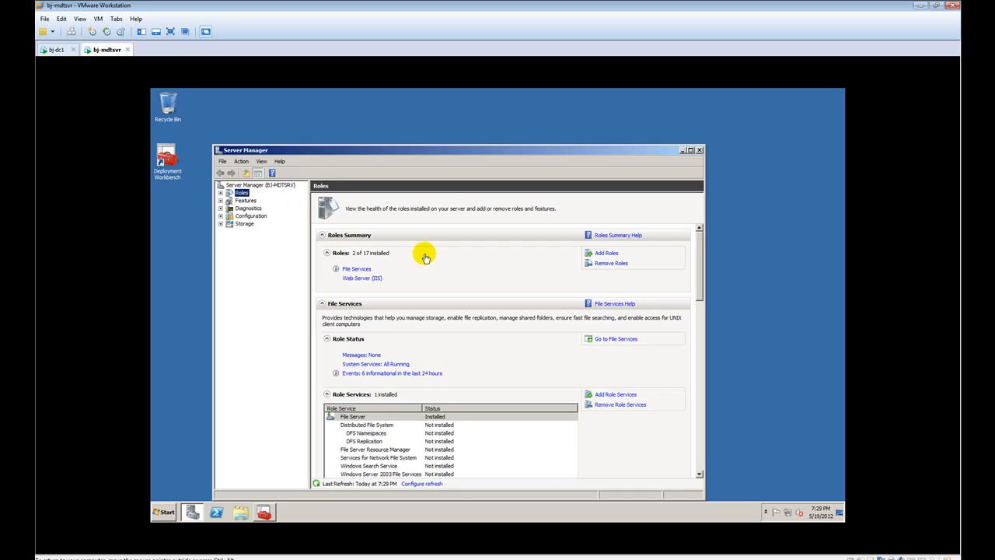
pyautogui.click(607, 254)
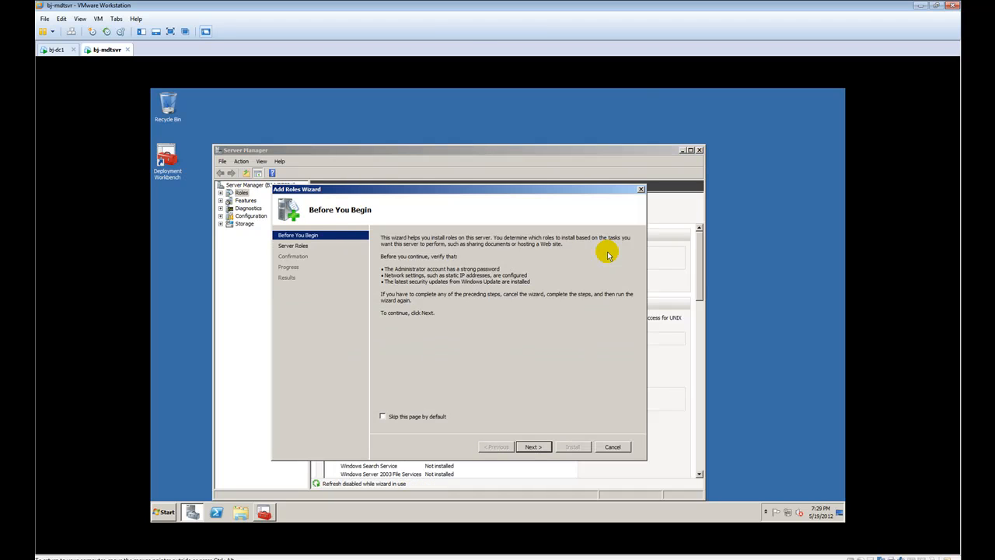
pyautogui.click(523, 446)
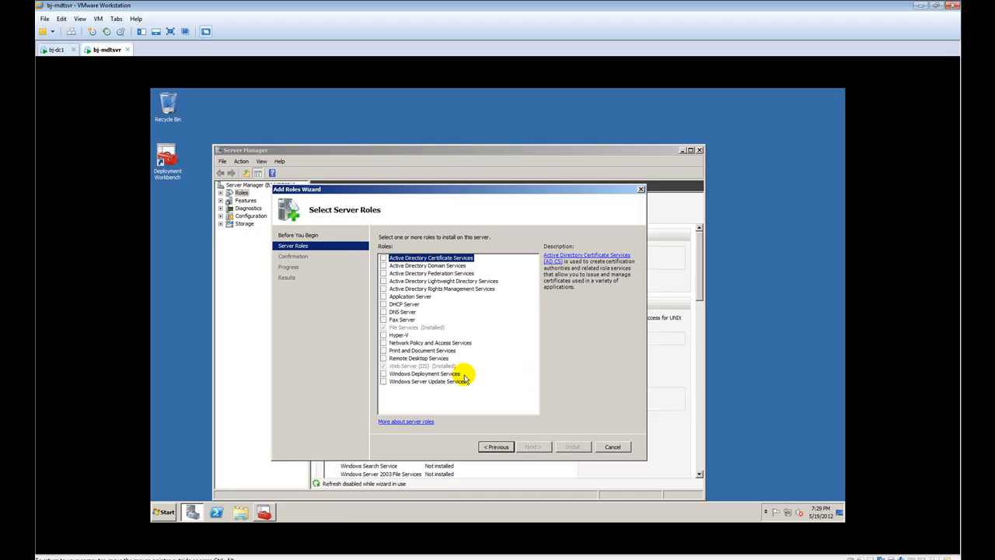
pyautogui.click(448, 374)
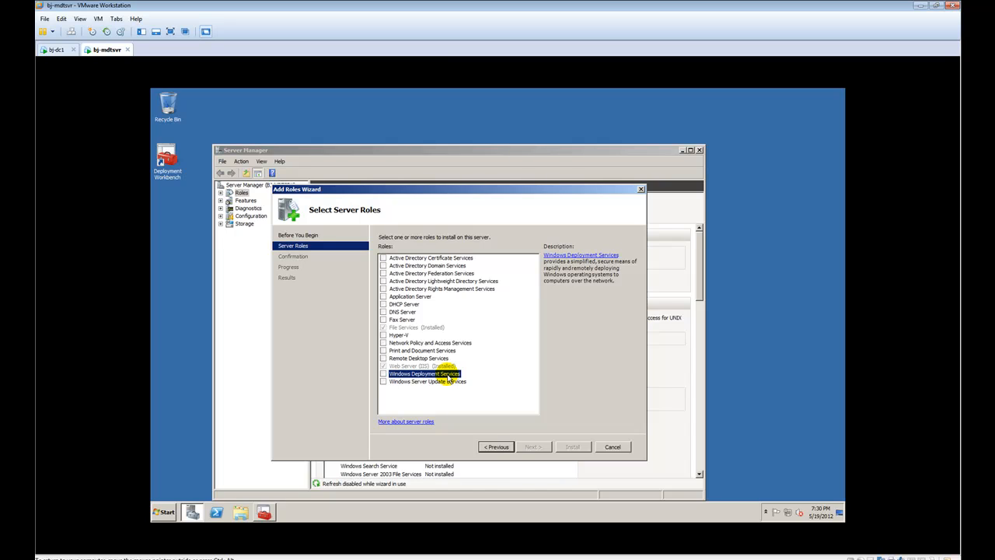
pyautogui.click(383, 374)
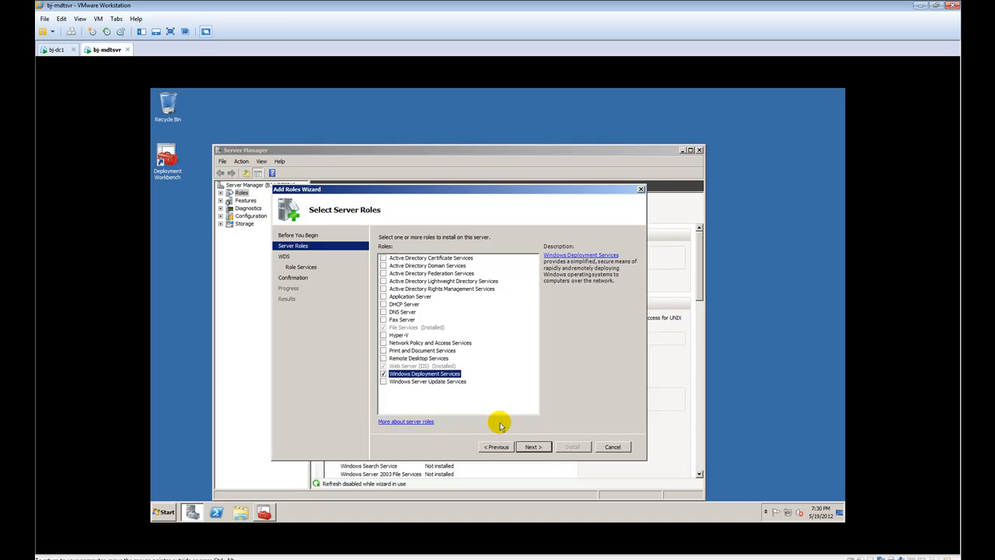
# Keep the Deployment Server and Transport Server role services selected and install Windows Deployment Services
pyautogui.click(533, 449)
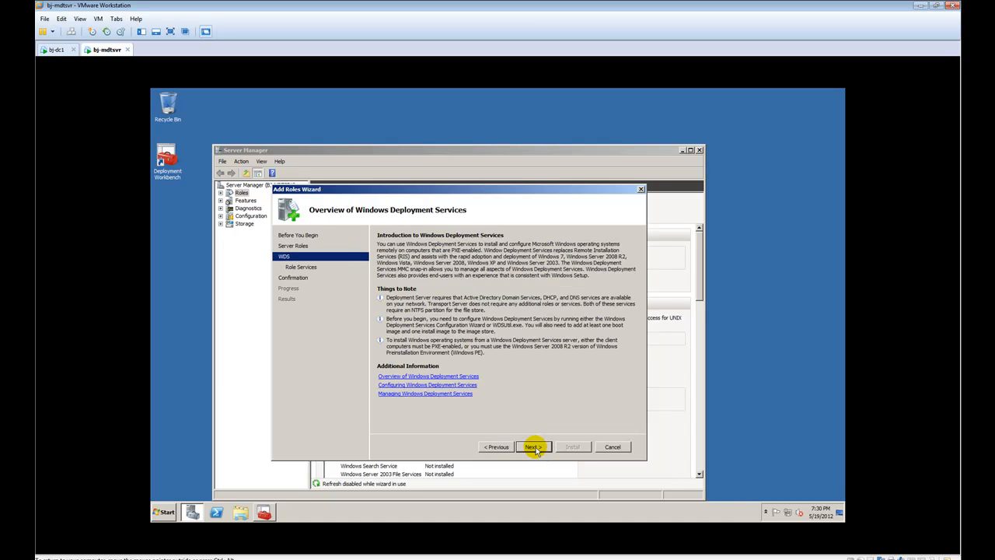
pyautogui.click(533, 448)
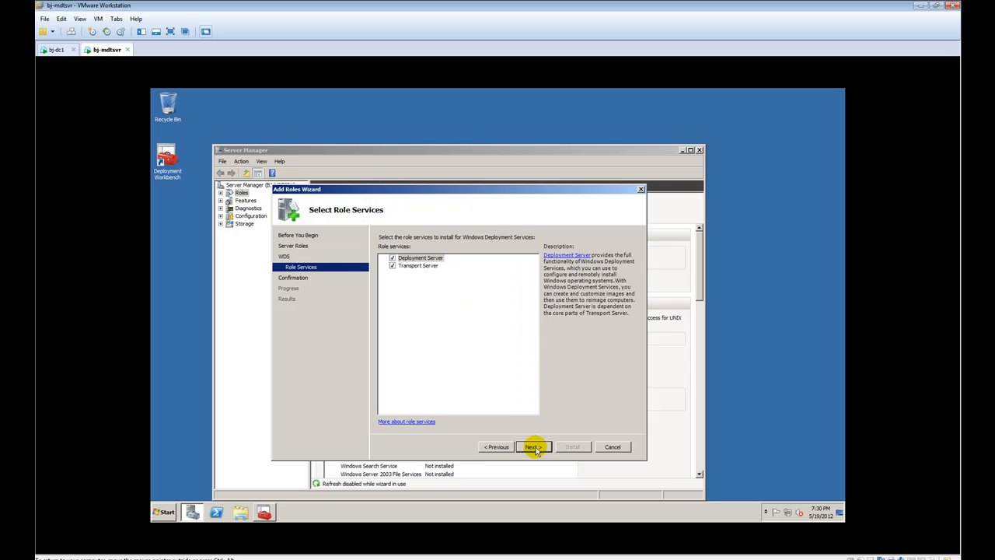
pyautogui.click(534, 448)
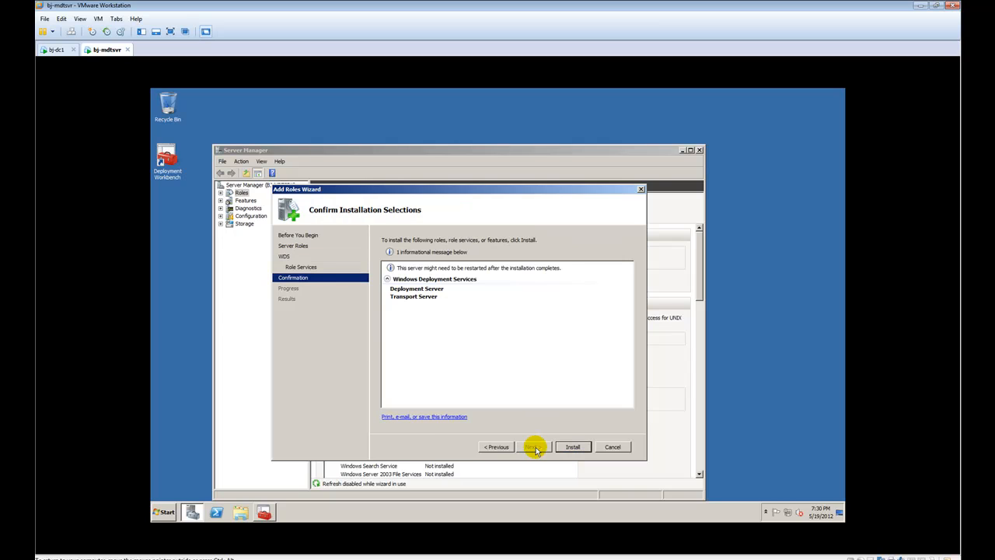
pyautogui.click(572, 447)
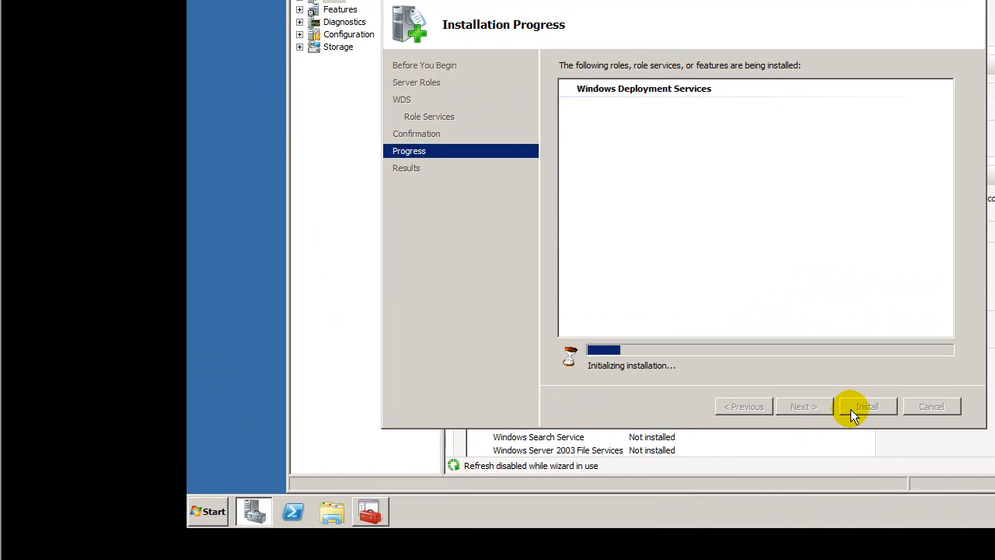
pyautogui.click(381, 510)
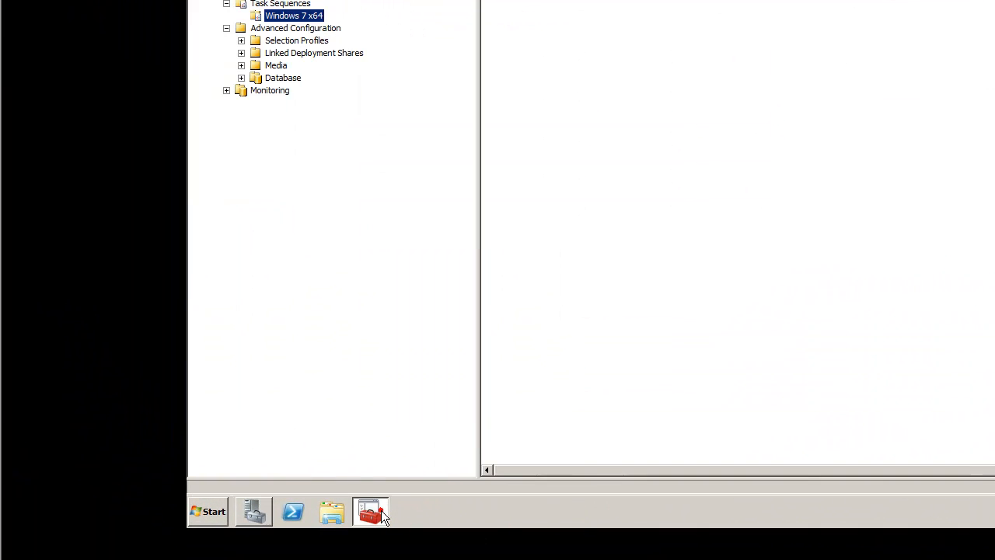
pyautogui.click(381, 510)
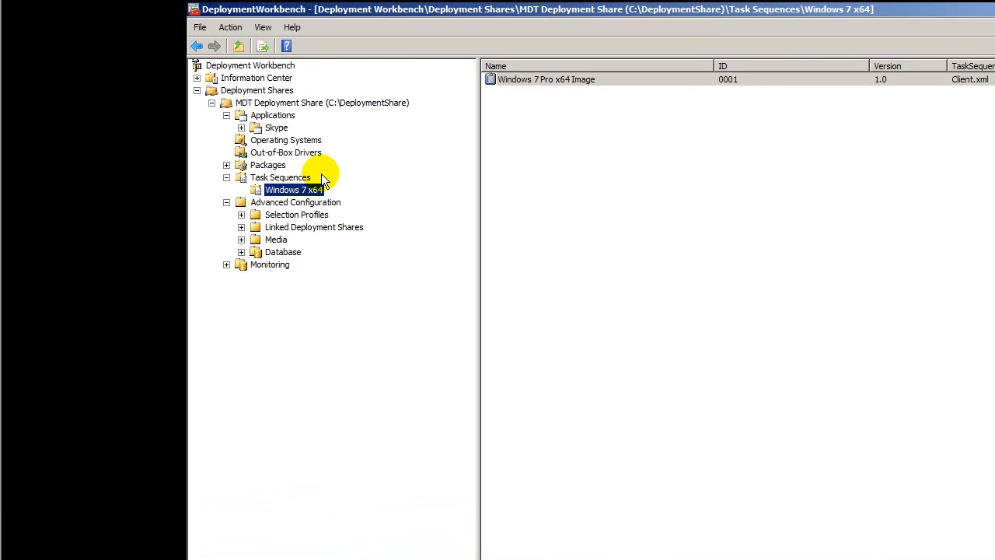
pyautogui.rightClick(314, 103)
pyautogui.click(332, 114)
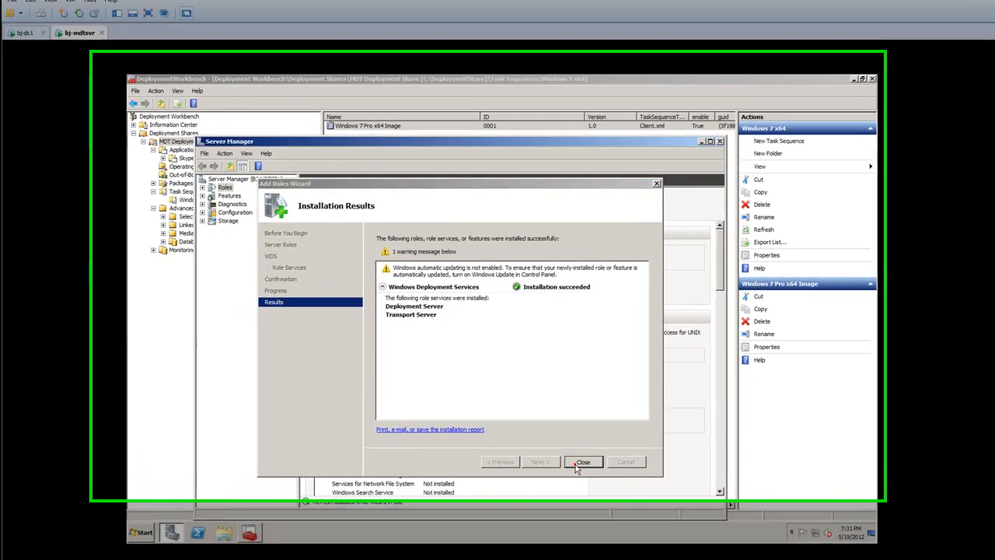
# Close the role installation results and the Server Manager window
pyautogui.click(572, 446)
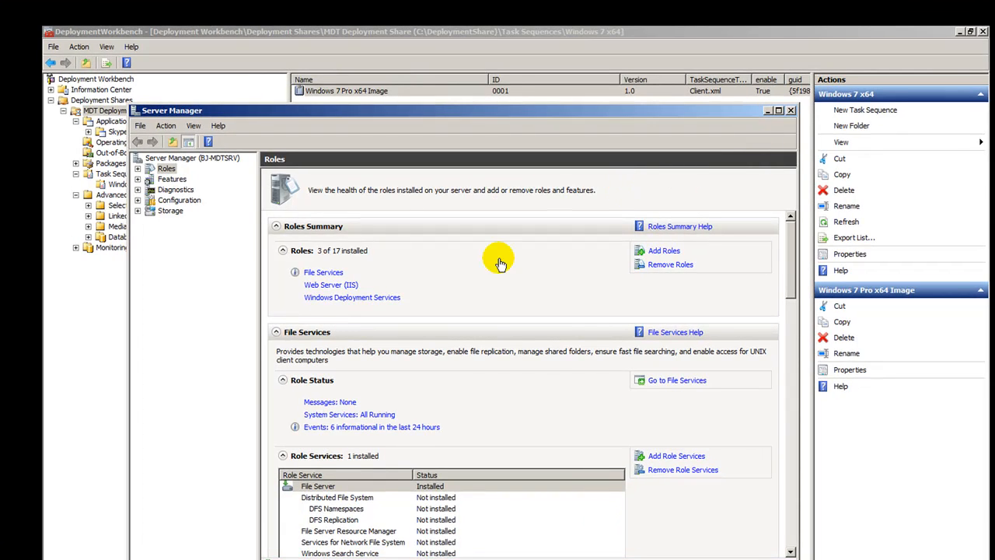
pyautogui.click(791, 111)
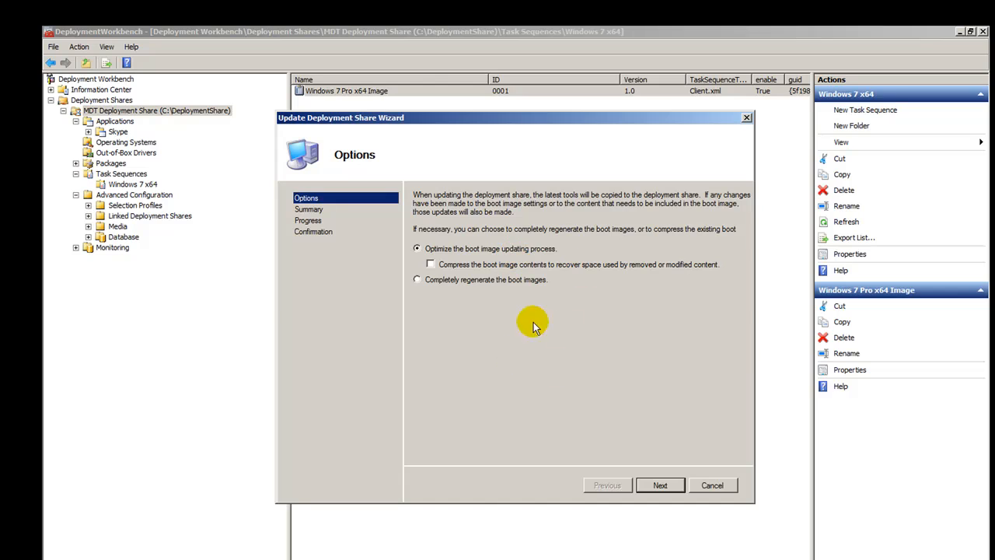
# Cancel the Update Deployment Share Wizard and minimize Deployment Workbench
pyautogui.click(708, 483)
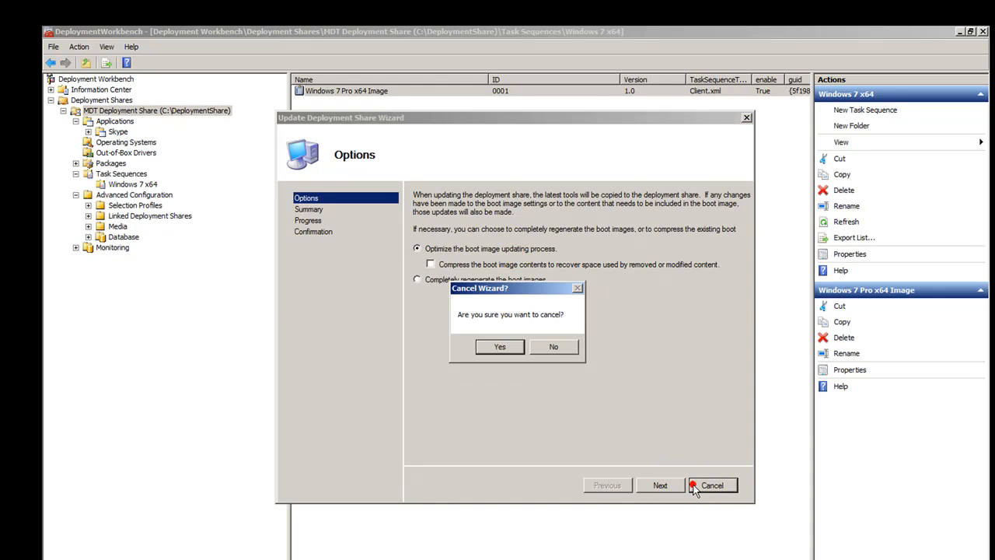
pyautogui.click(499, 346)
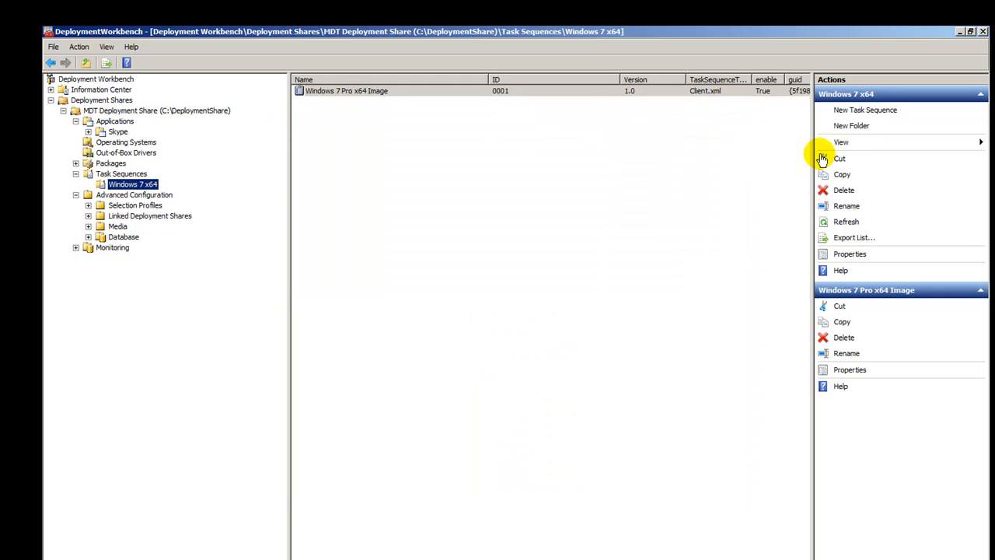
pyautogui.click(959, 31)
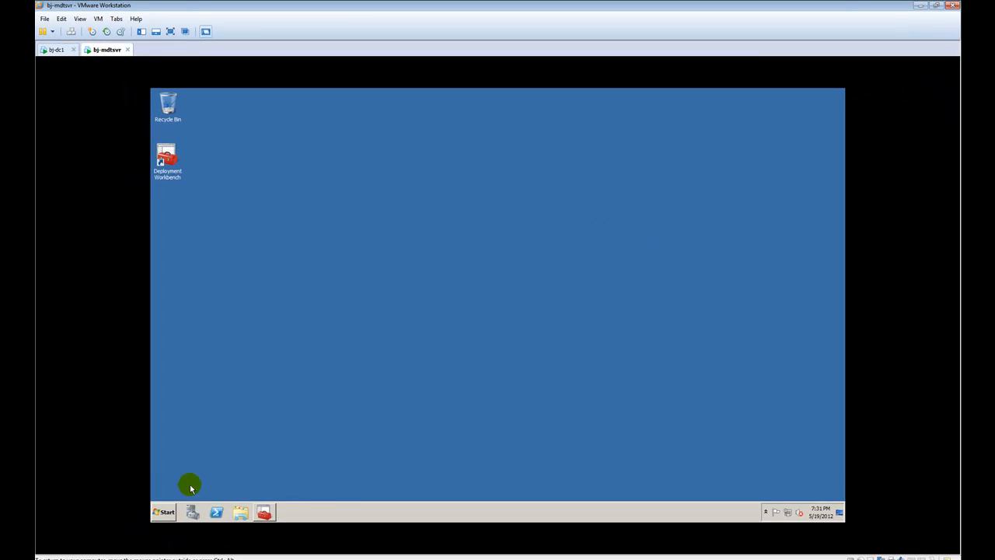
# Create a desktop shortcut for the Windows Deployment Services administrative tool
pyautogui.click(146, 527)
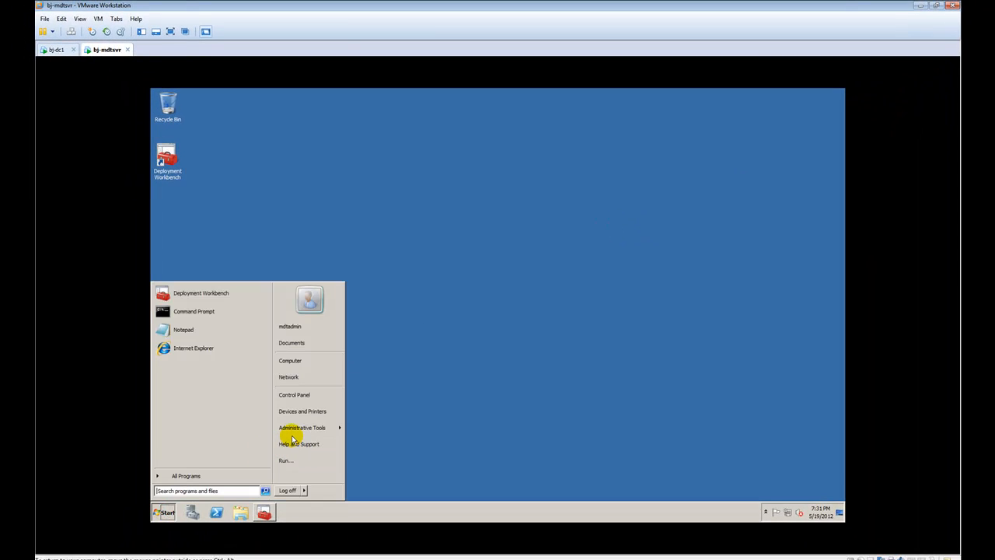
pyautogui.moveTo(303, 428)
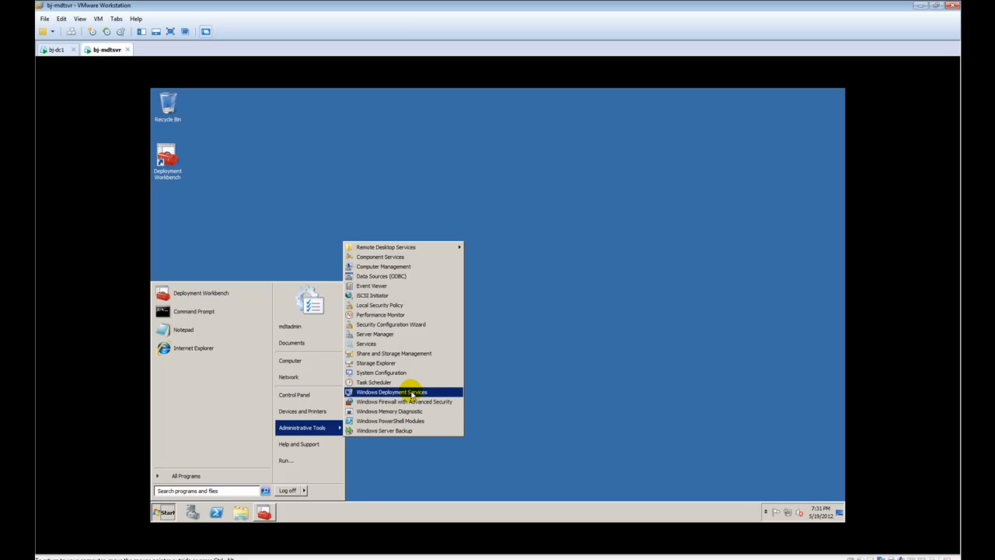
pyautogui.rightClick(412, 393)
pyautogui.click(463, 314)
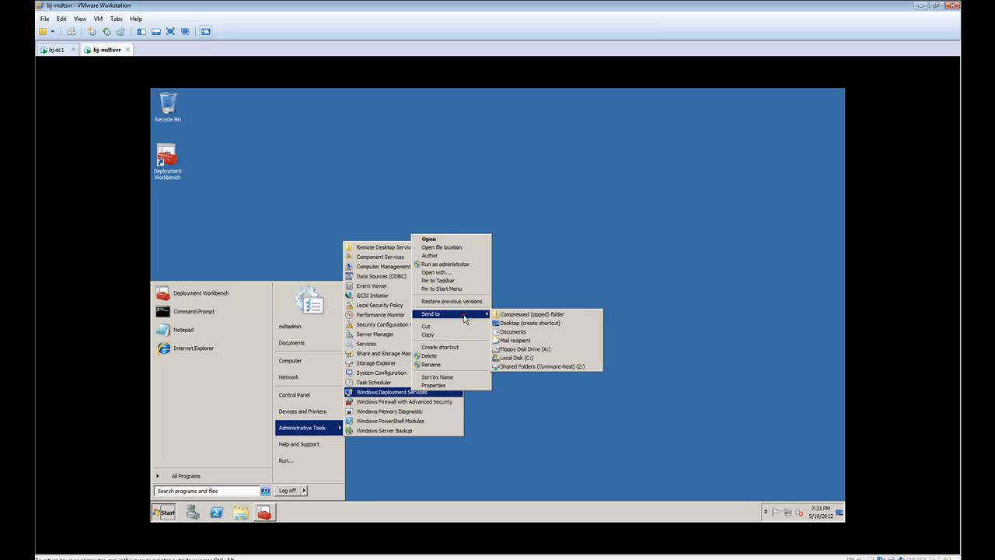
pyautogui.click(512, 322)
pyautogui.click(513, 327)
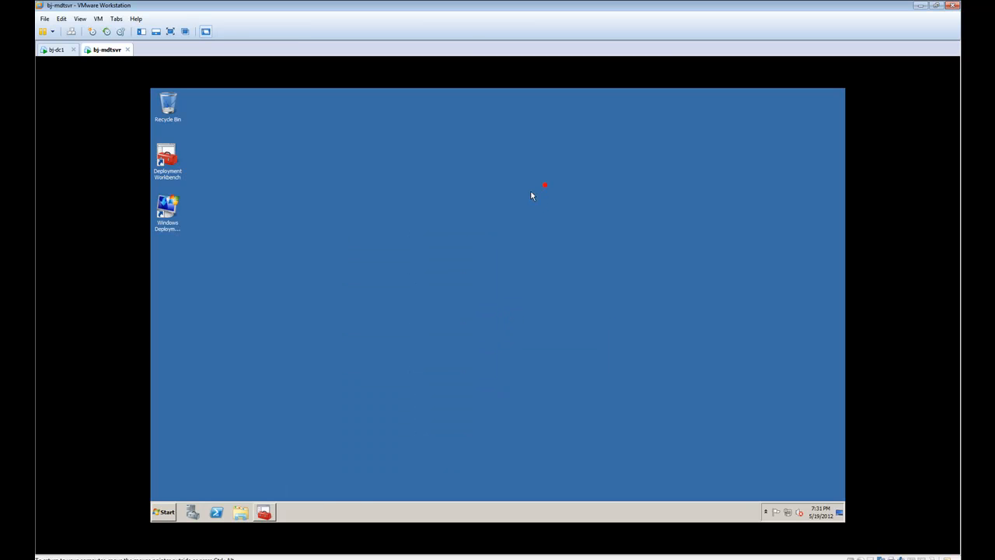
# Open Windows Deployment Services from the desktop, maximize its window, and select the server bj-mdtsrv.bjtech.local under Servers
pyautogui.doubleClick(183, 220)
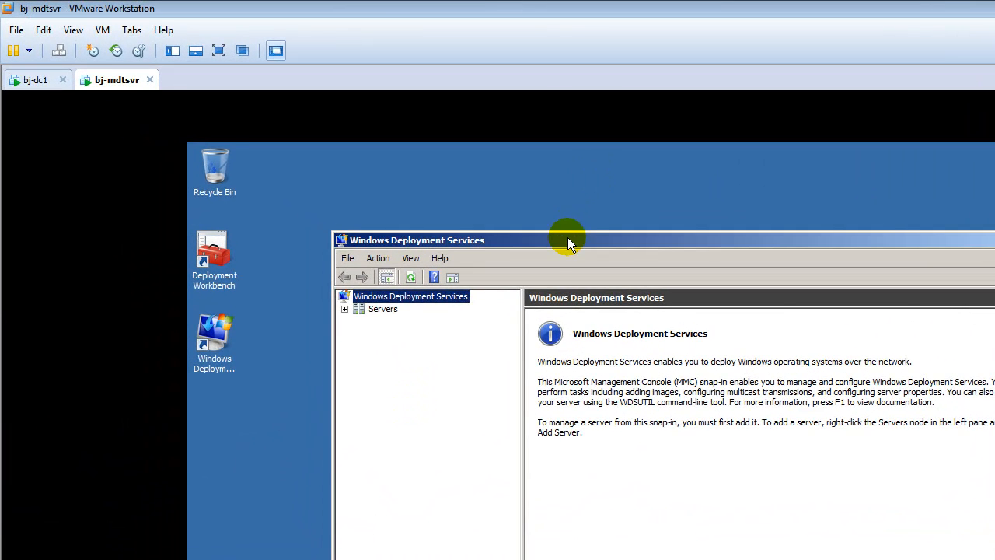
pyautogui.doubleClick(568, 240)
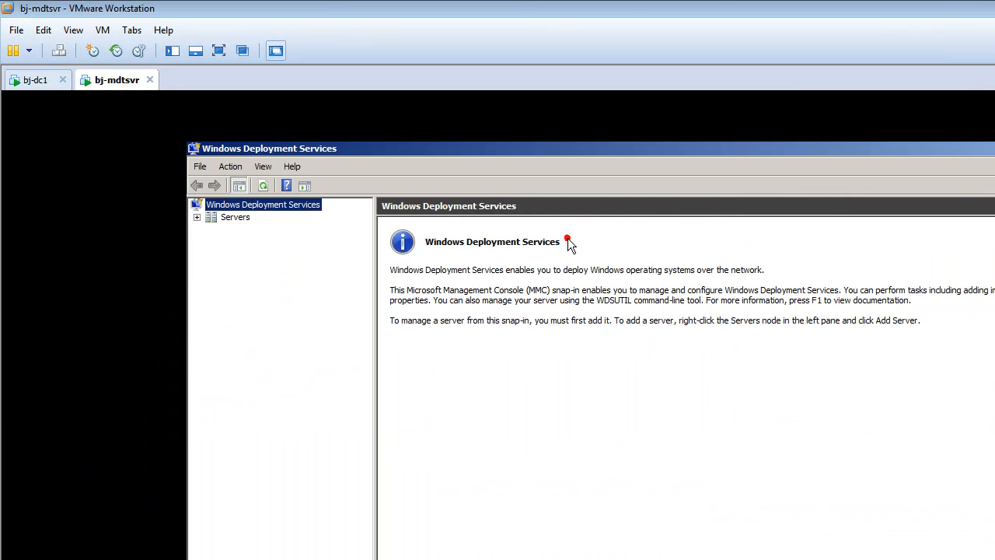
pyautogui.click(197, 217)
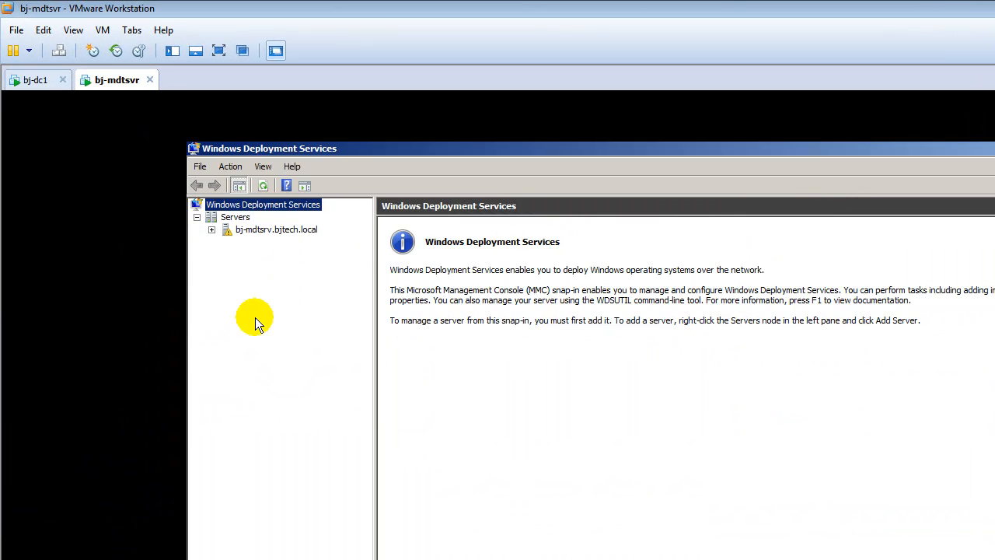
pyautogui.click(247, 231)
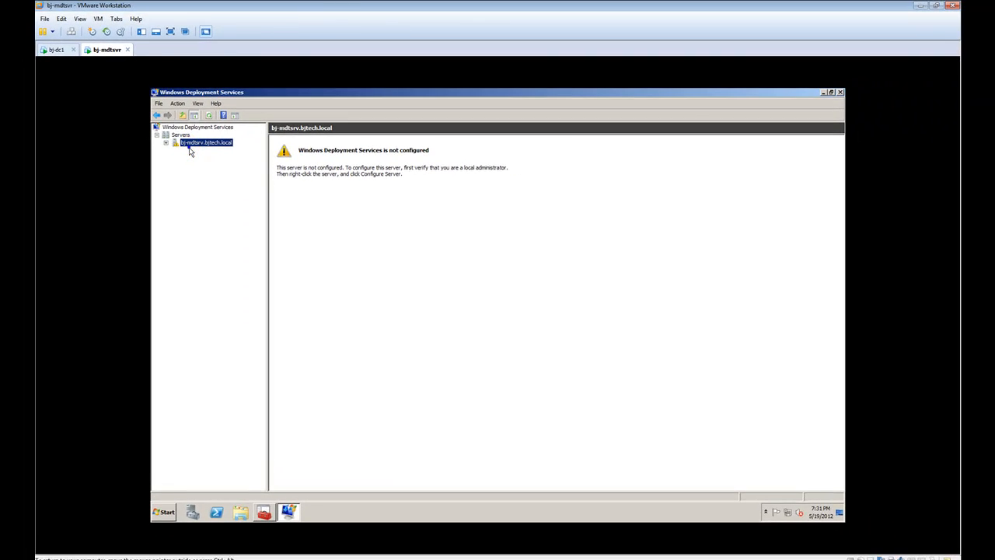
# Configure the server with C:\RemoteInstall as remote installation folder and have PXE respond to all client computers (known and unknown), without administrator approval
pyautogui.rightClick(191, 147)
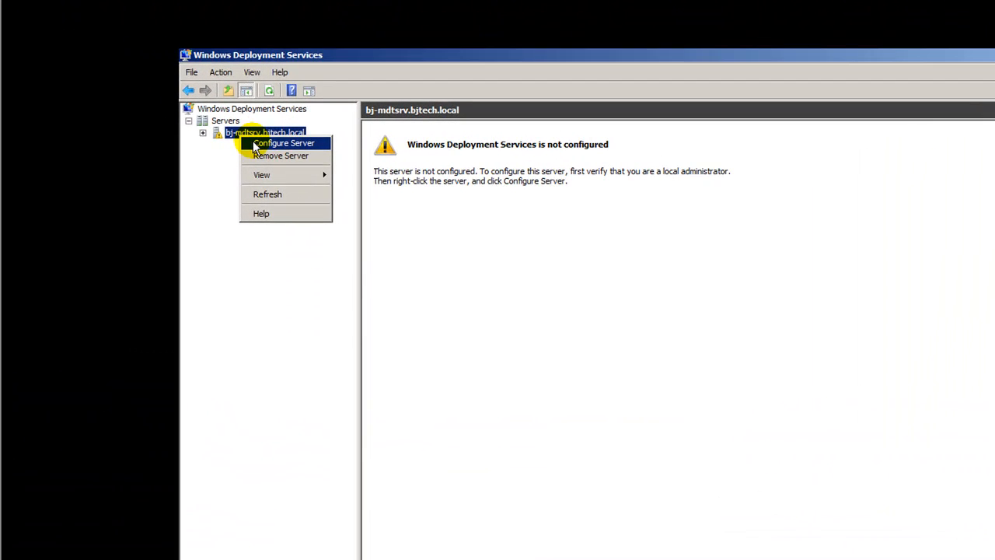
pyautogui.click(241, 145)
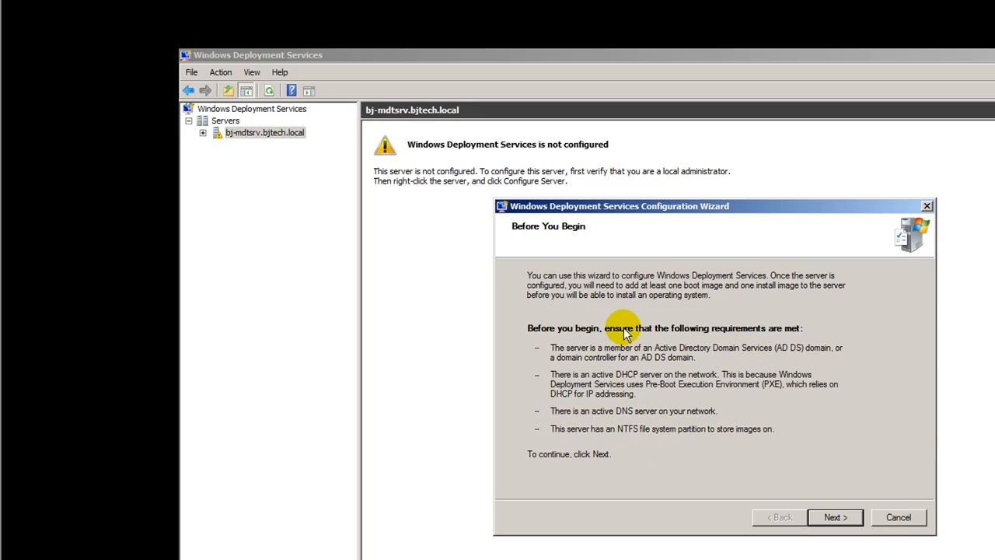
pyautogui.click(830, 517)
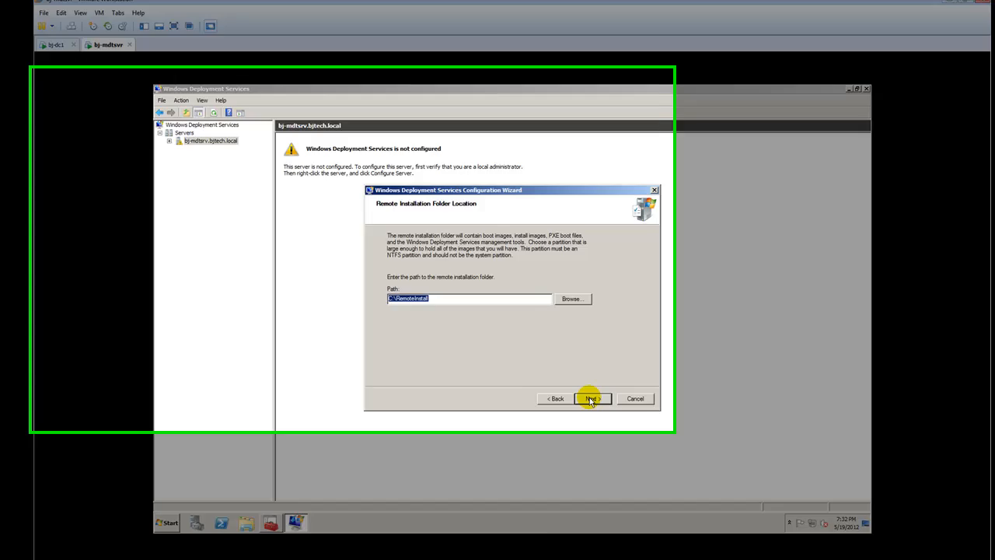
pyautogui.click(573, 393)
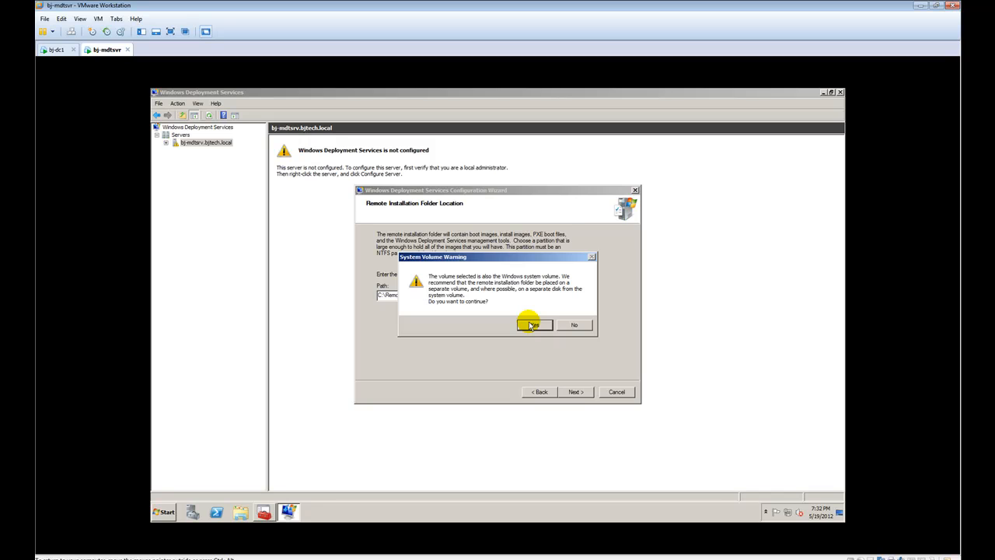
pyautogui.click(531, 325)
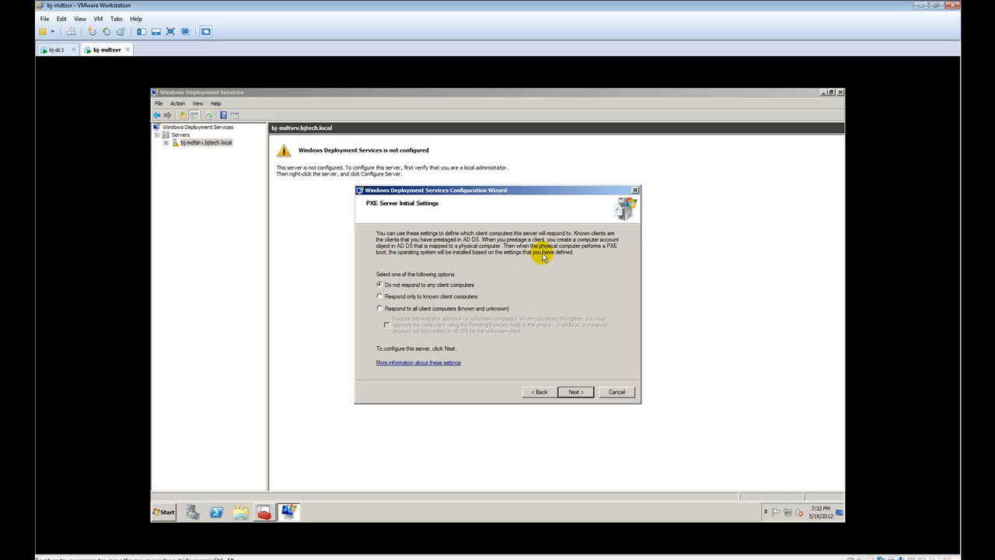
pyautogui.click(380, 309)
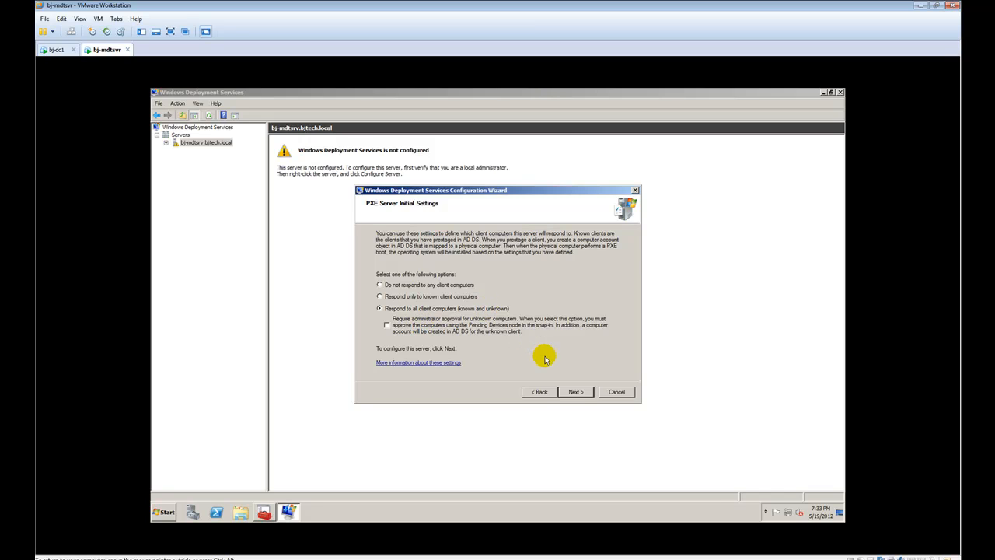
pyautogui.click(575, 392)
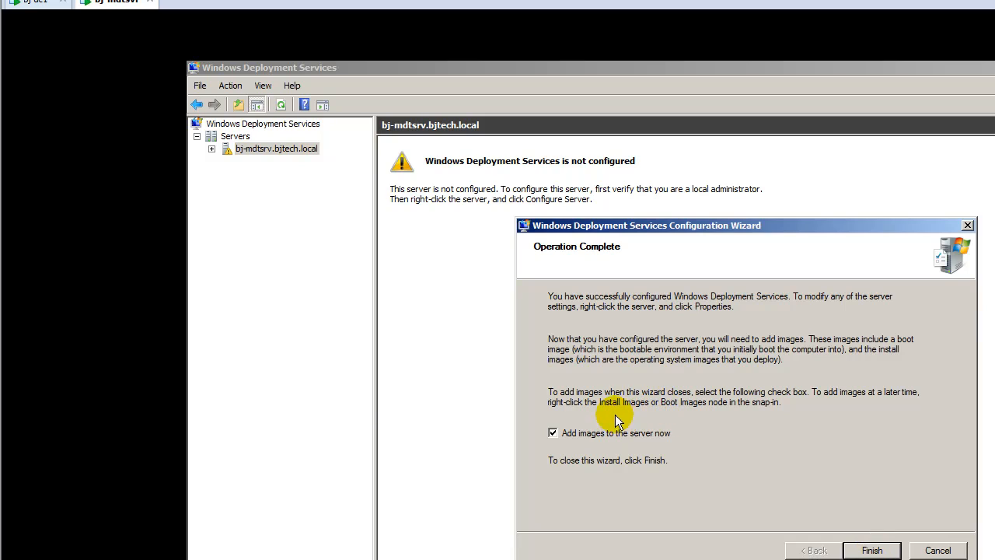
# Finish the configuration wizard without adding images to the server now, and expand the bj-mdtsrv.bjtech.local node
pyautogui.click(409, 319)
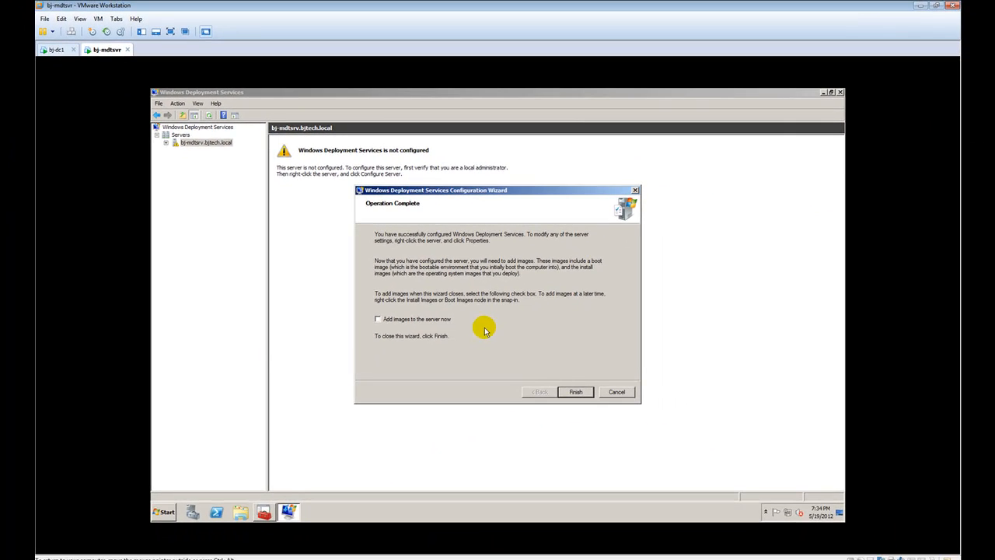
pyautogui.click(575, 392)
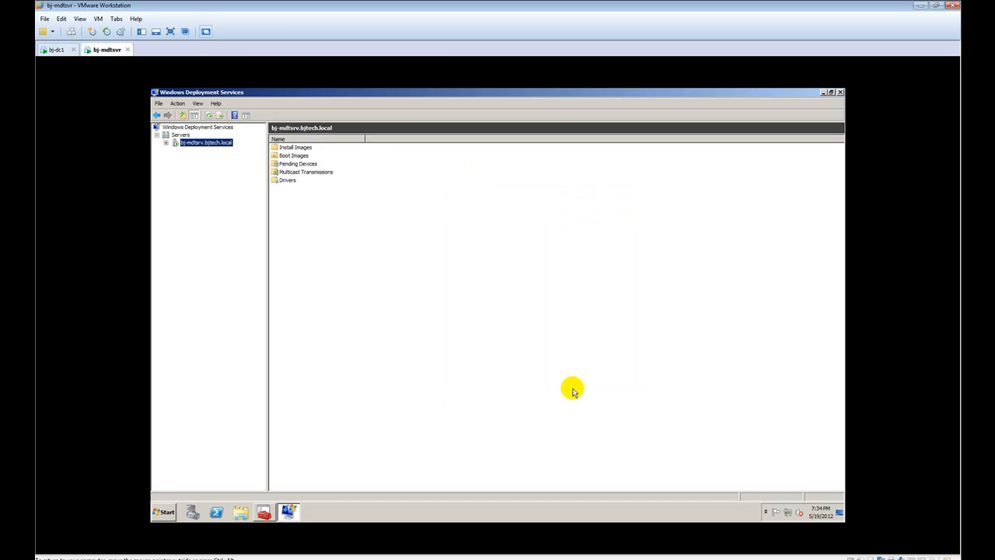
pyautogui.click(166, 144)
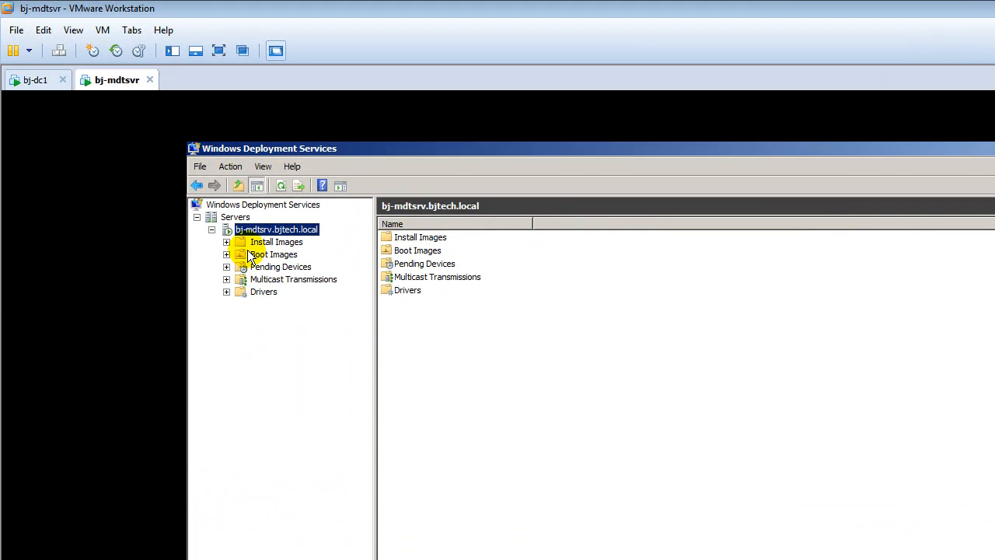
# Expand and review the Install Images, Boot Images and Pending Devices nodes of the server bj-mdtsrv.bjtech.local
pyautogui.click(191, 151)
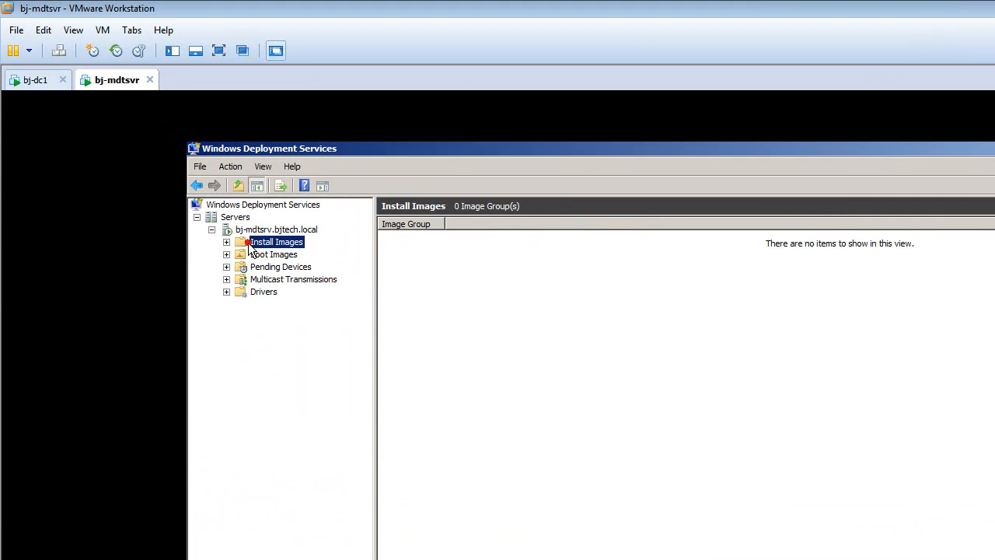
pyautogui.click(227, 242)
pyautogui.click(224, 254)
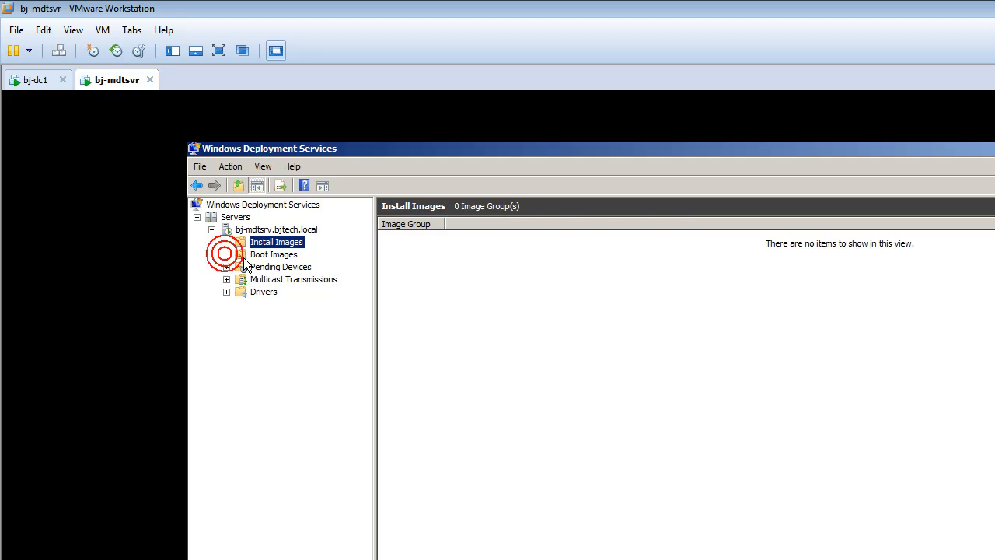
pyautogui.click(244, 257)
pyautogui.click(243, 265)
pyautogui.click(226, 267)
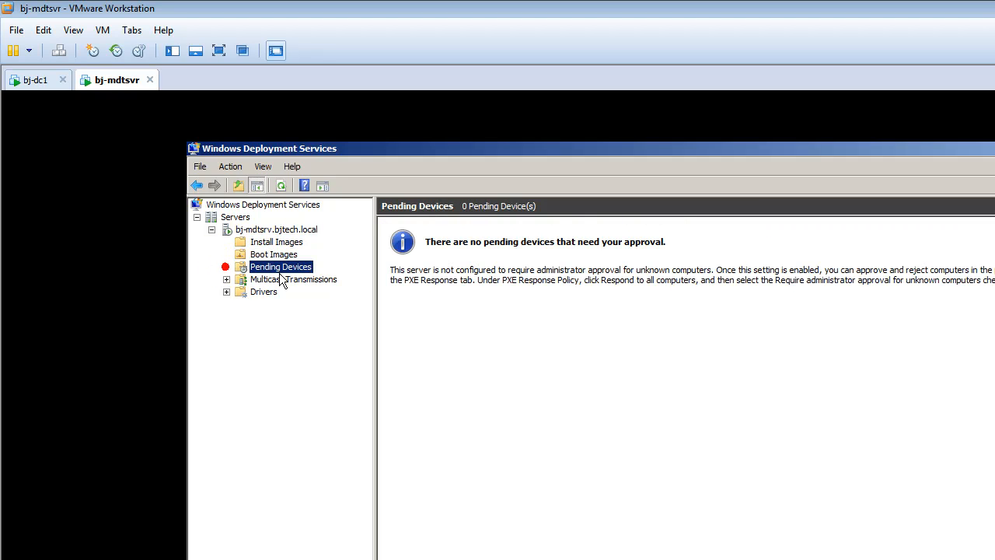
pyautogui.click(275, 255)
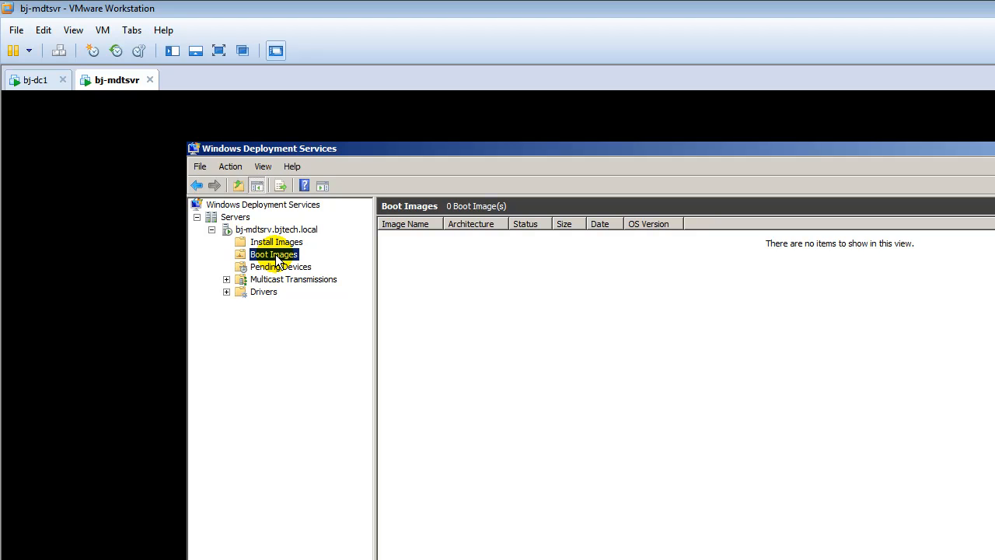
# Expand the Drivers node, review All Packages and DriverGroup1, and return to the Boot Images node
pyautogui.click(260, 293)
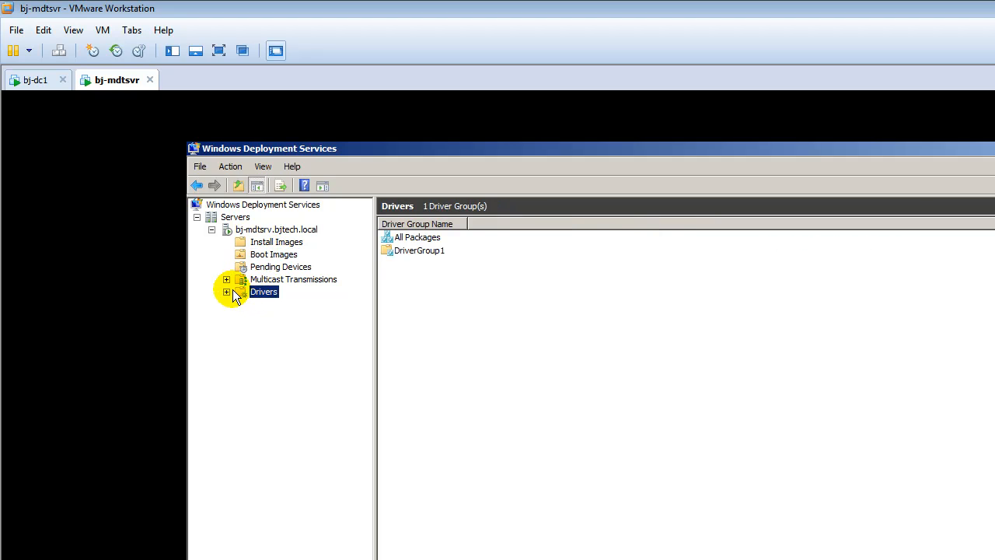
pyautogui.click(226, 291)
pyautogui.click(241, 304)
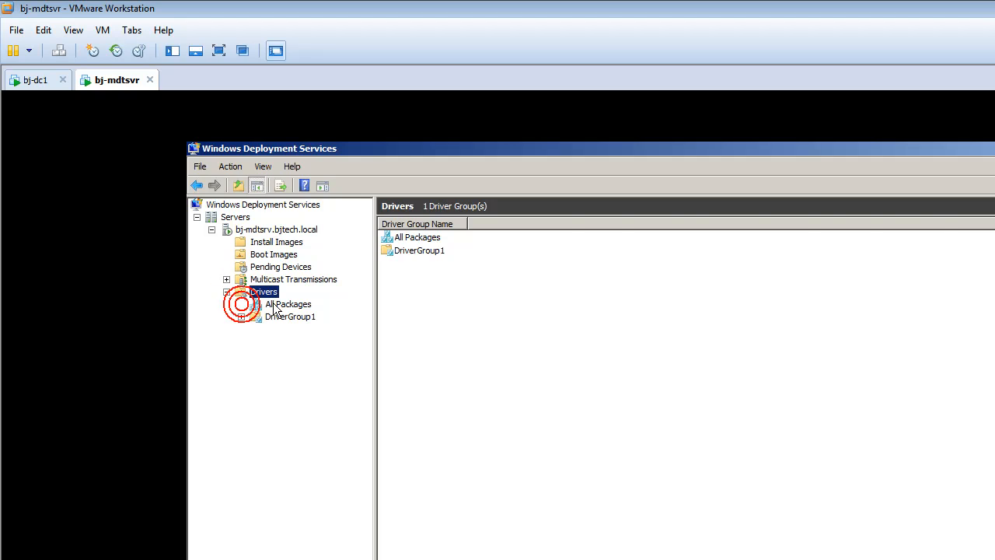
pyautogui.click(274, 303)
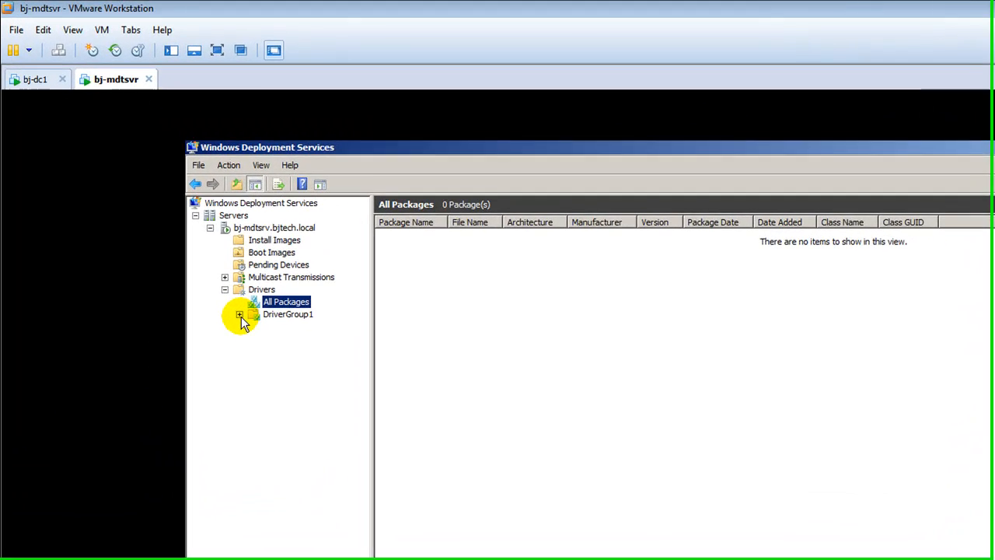
pyautogui.click(240, 316)
pyautogui.click(269, 315)
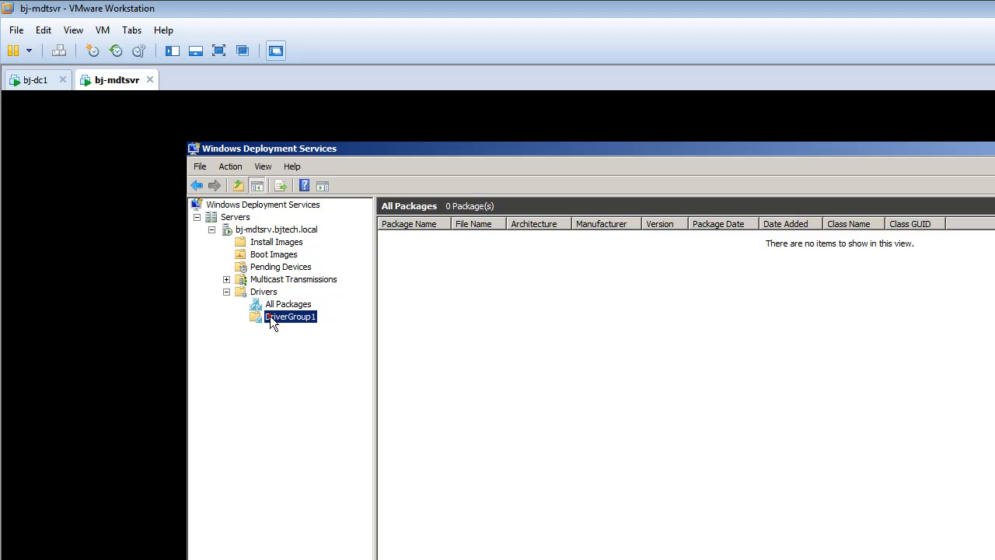
pyautogui.click(278, 303)
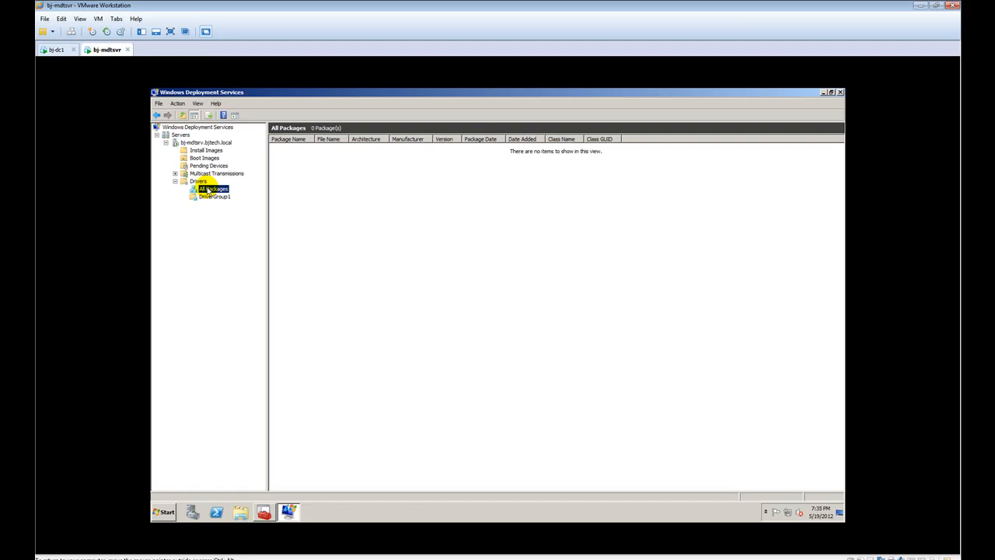
pyautogui.click(198, 181)
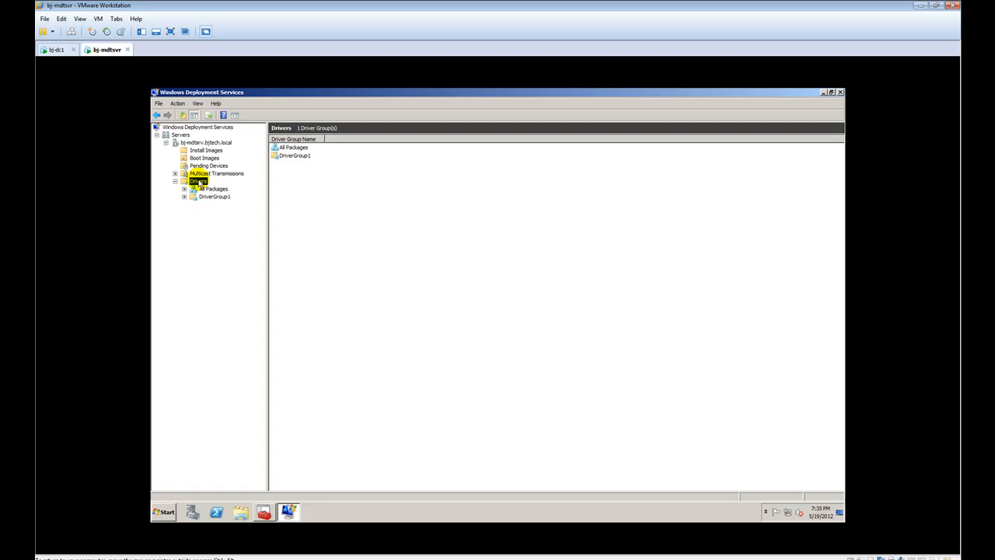
pyautogui.click(205, 158)
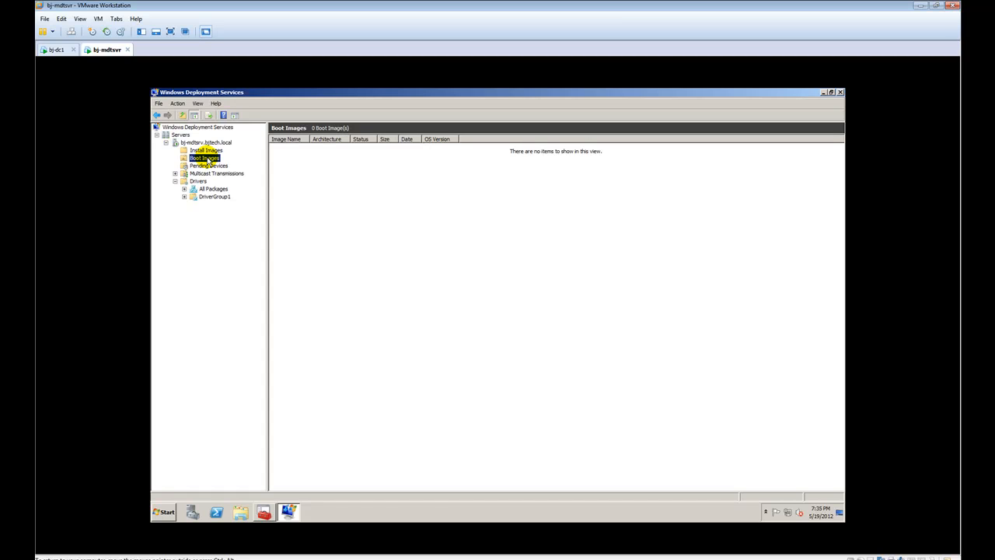
# Minimize the deployment console, examine the LiteTouchPE x64 and x86 WIM files in C:\DeploymentShare\Boot, and close the folder window
pyautogui.click(823, 94)
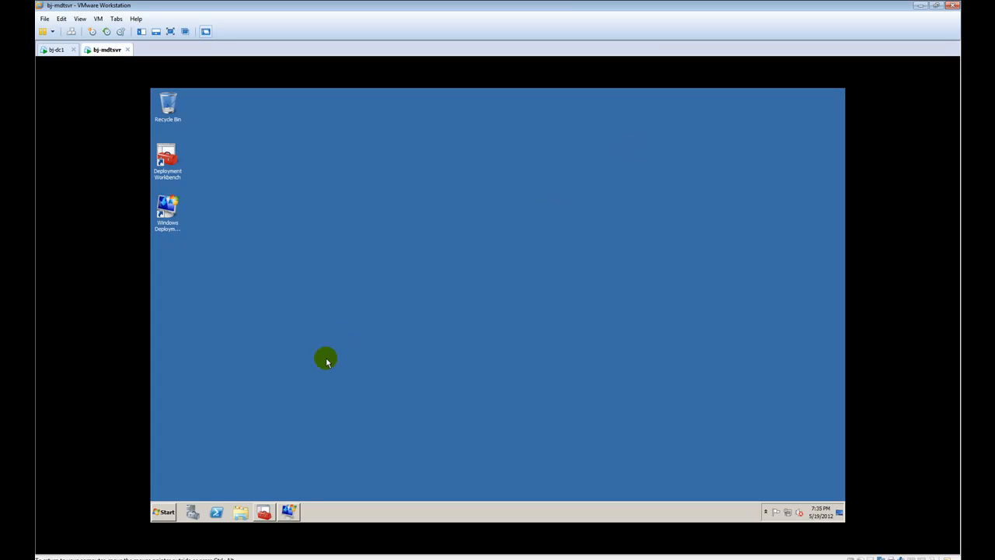
pyautogui.click(163, 511)
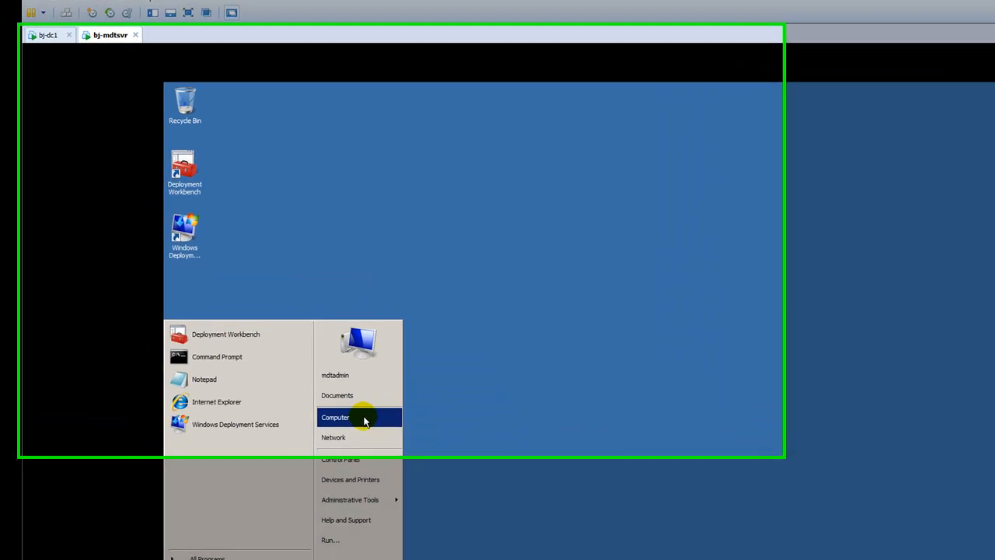
pyautogui.click(314, 363)
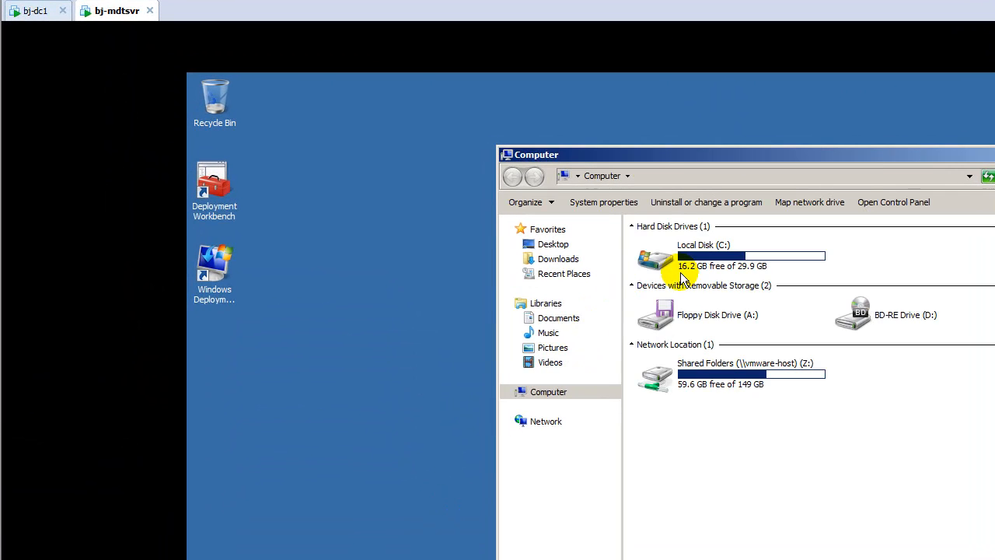
pyautogui.click(456, 205)
pyautogui.doubleClick(680, 260)
pyautogui.doubleClick(680, 246)
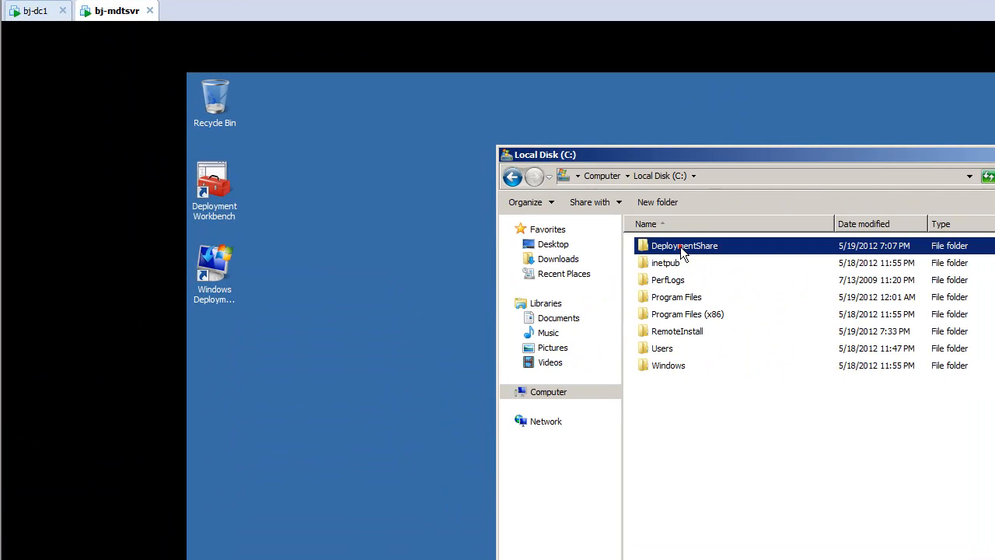
pyautogui.doubleClick(664, 298)
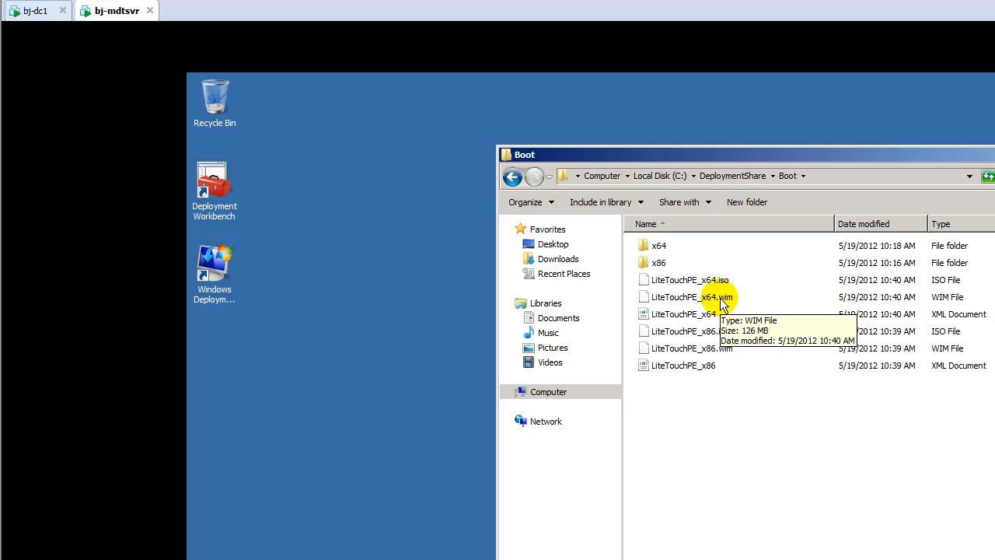
pyautogui.click(720, 299)
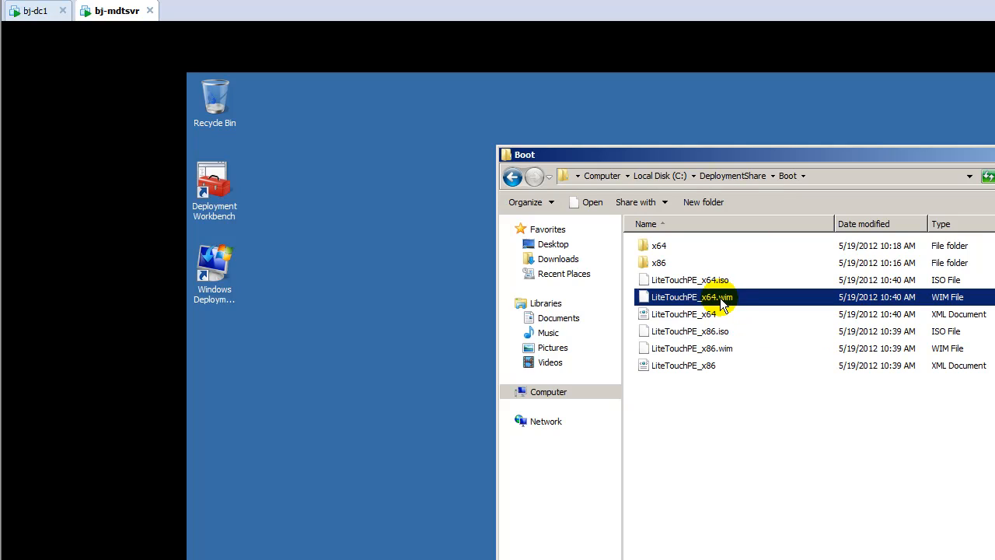
pyautogui.click(715, 349)
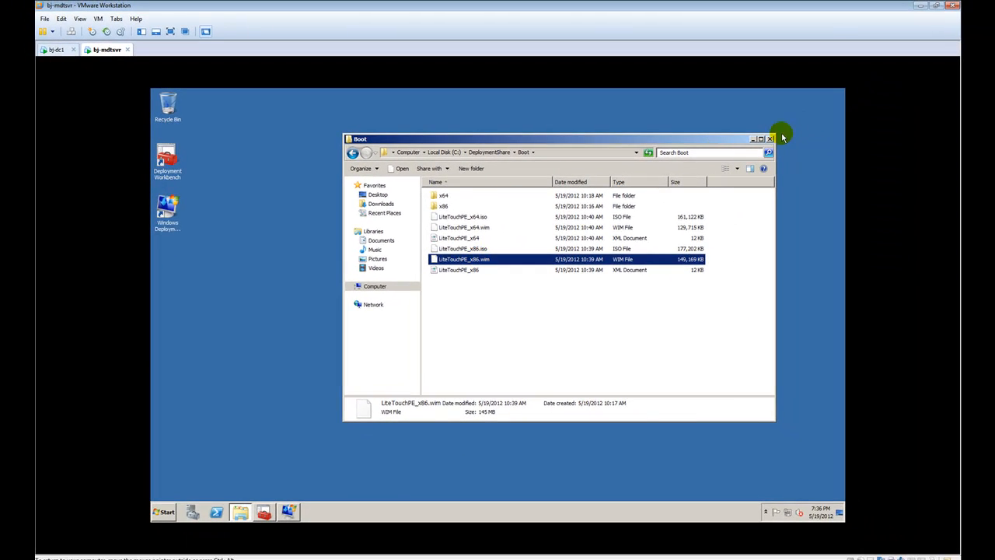
pyautogui.click(769, 138)
# Return to Windows Deployment Services, start adding a boot image, and browse to C:\DeploymentShare\Boot for the image file
pyautogui.click(288, 511)
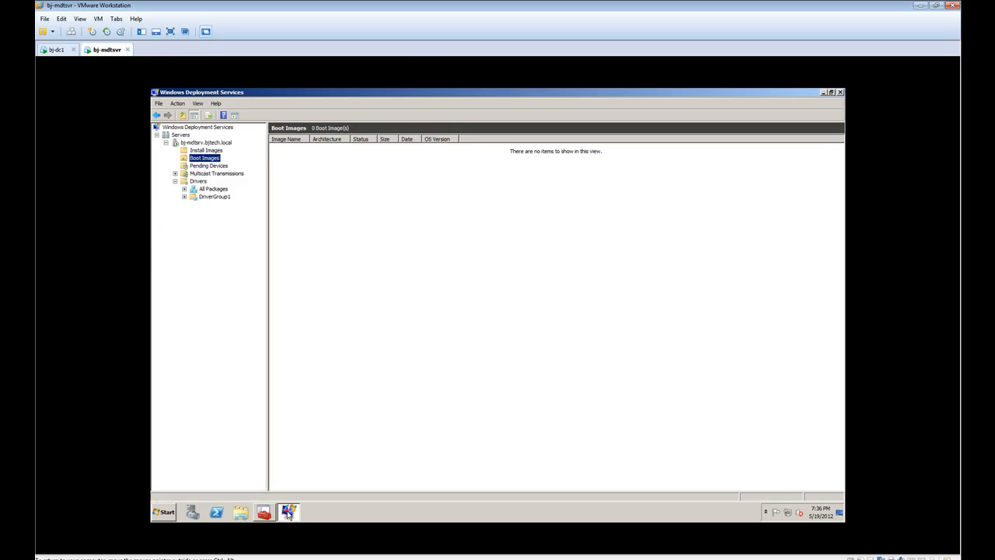
pyautogui.rightClick(211, 159)
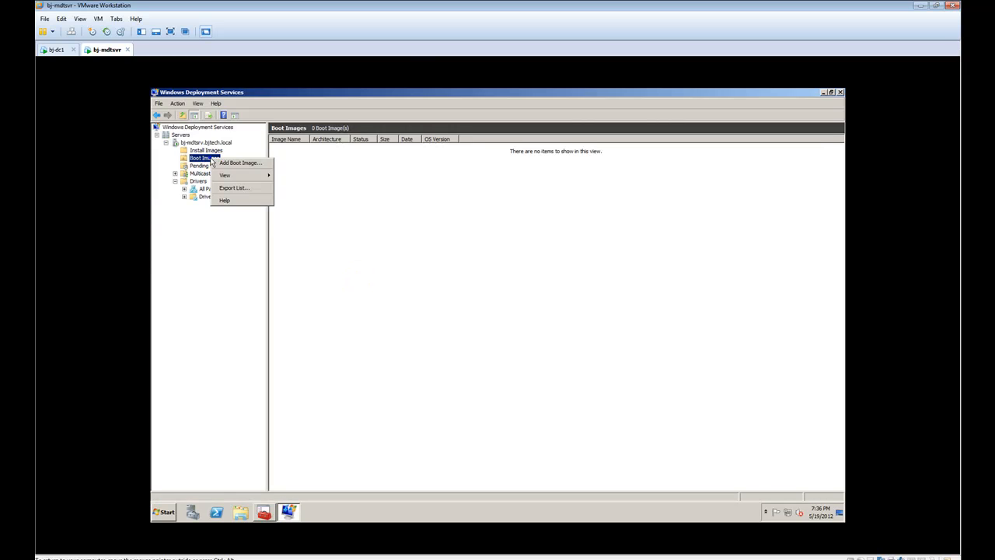
pyautogui.click(225, 163)
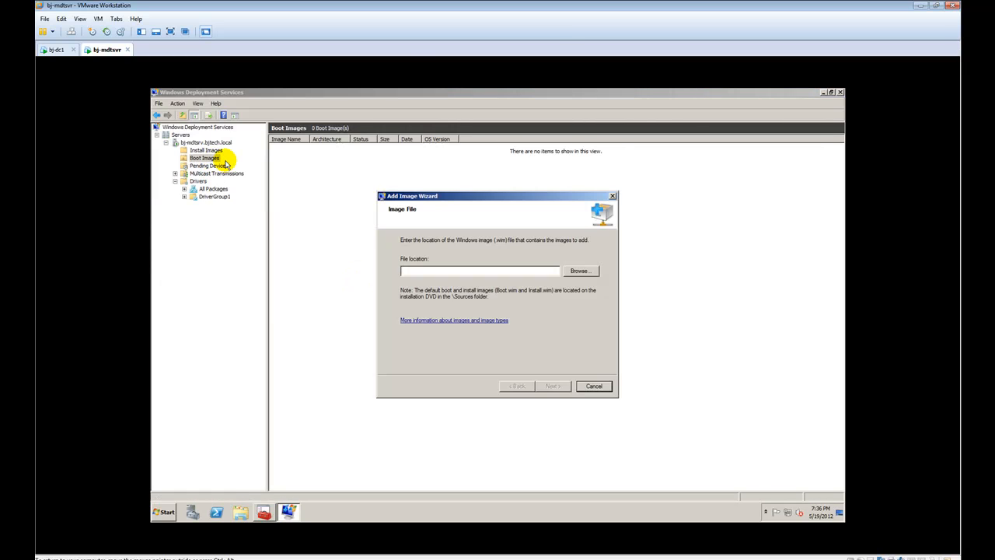
pyautogui.click(579, 271)
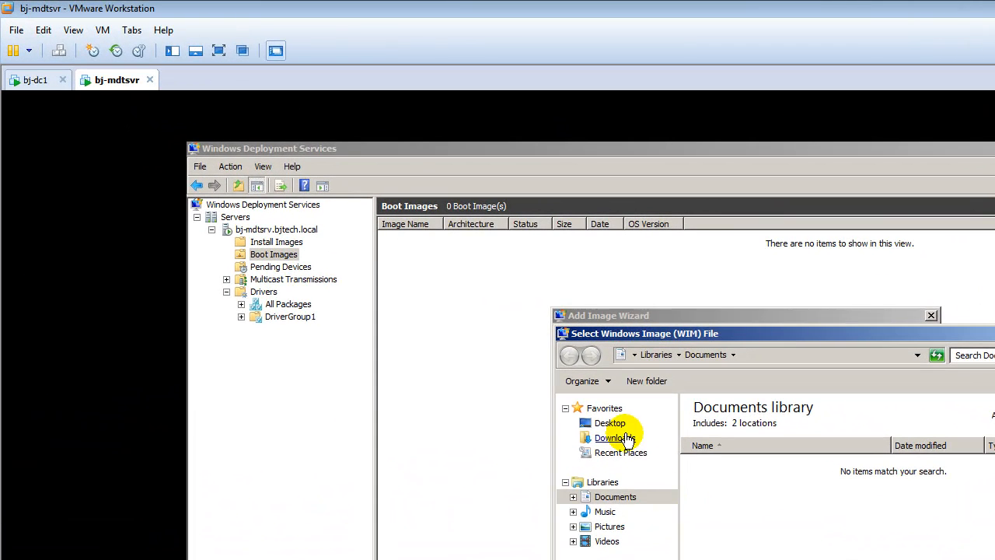
pyautogui.click(606, 559)
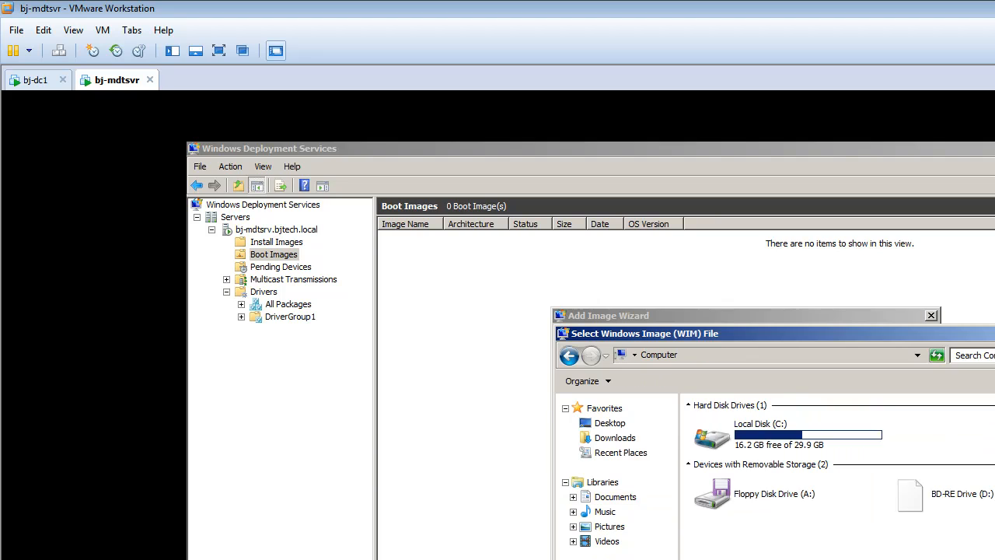
pyautogui.click(761, 443)
pyautogui.doubleClick(760, 443)
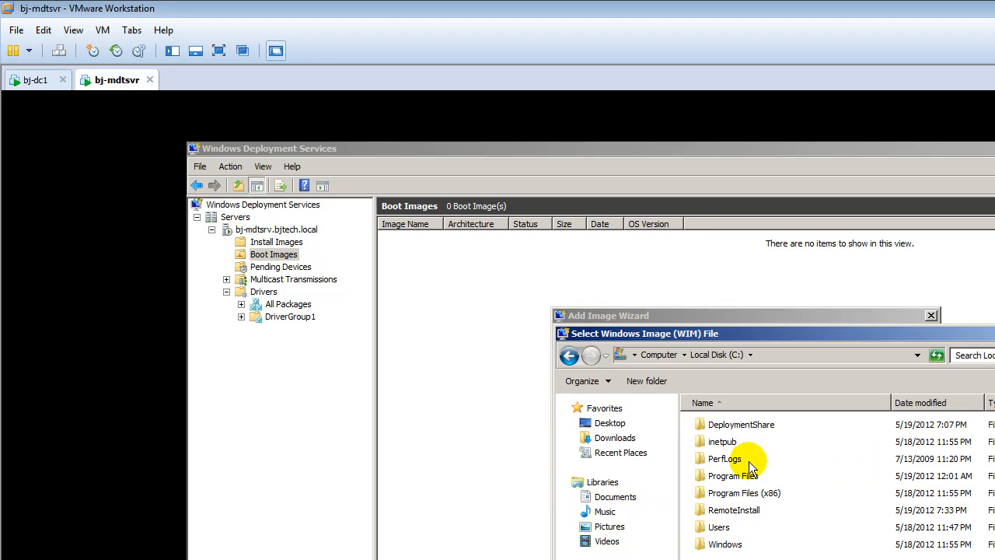
pyautogui.doubleClick(748, 426)
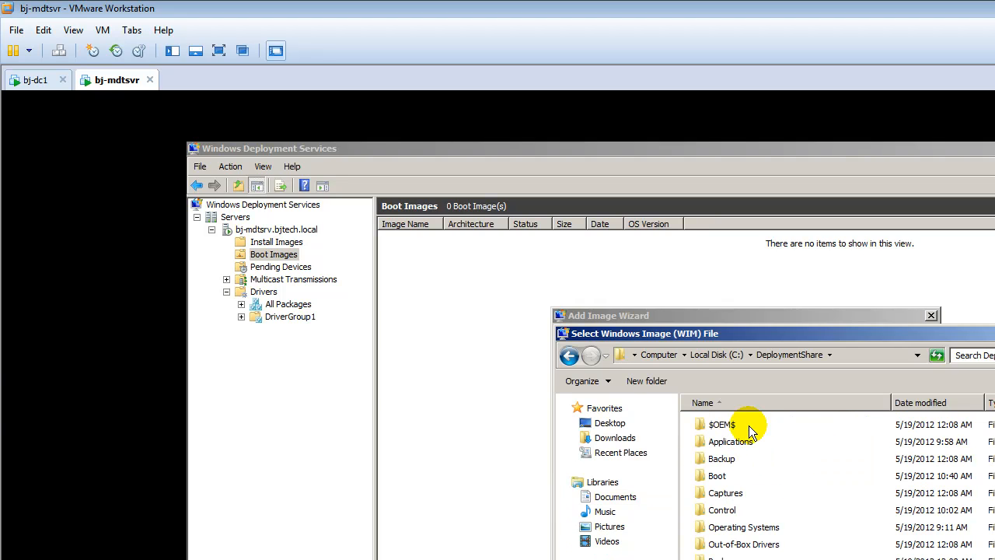
pyautogui.doubleClick(722, 475)
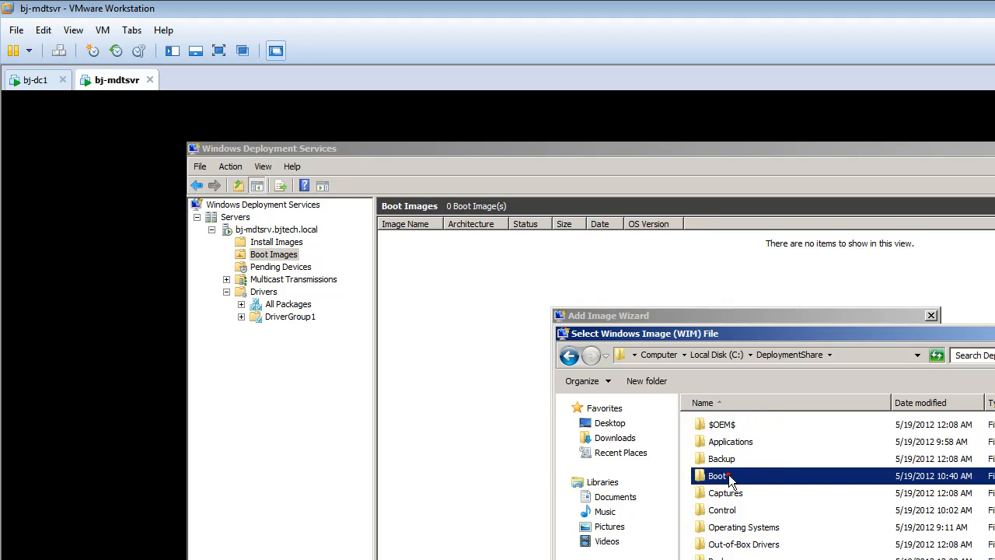
# Add LiteTouchPE_x64.wim as a boot image, keeping the name and description Lite Touch Windows PE (x64), and finish the wizard
pyautogui.click(741, 459)
pyautogui.click(741, 493)
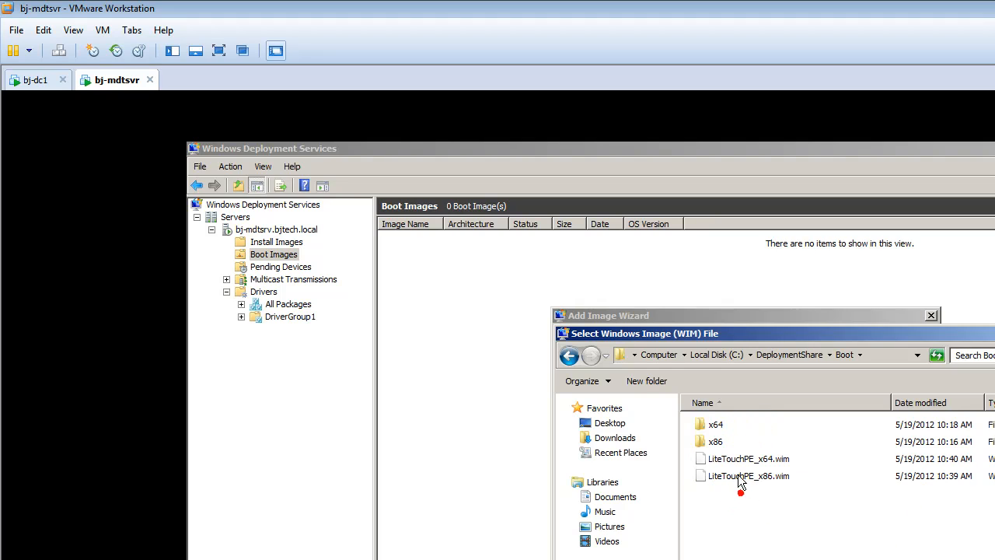
pyautogui.click(738, 460)
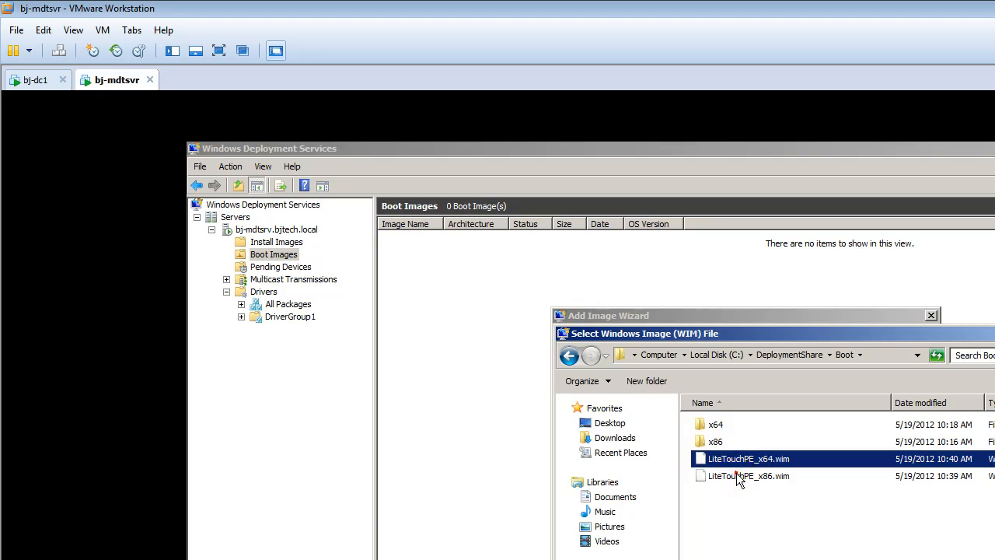
pyautogui.click(739, 477)
pyautogui.doubleClick(741, 459)
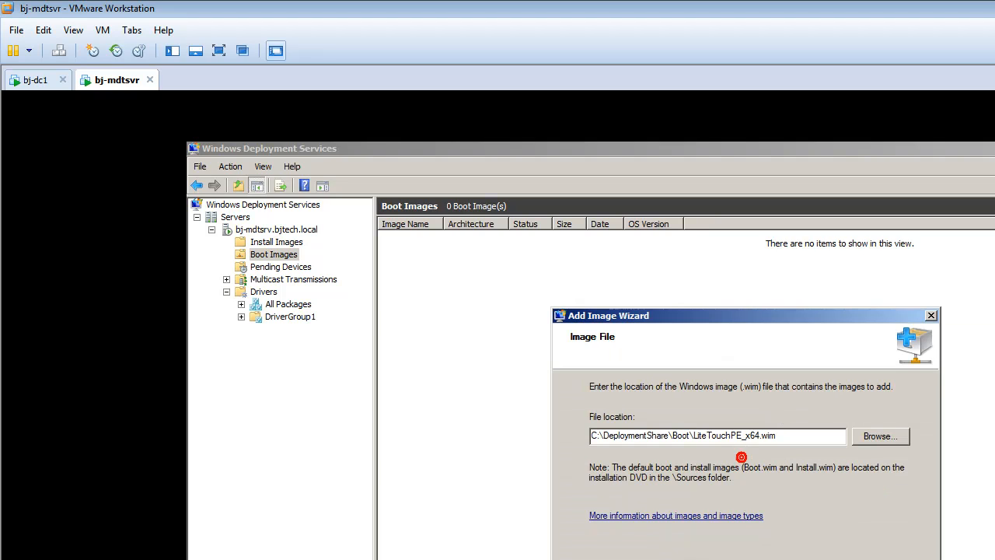
pyautogui.press('Return')
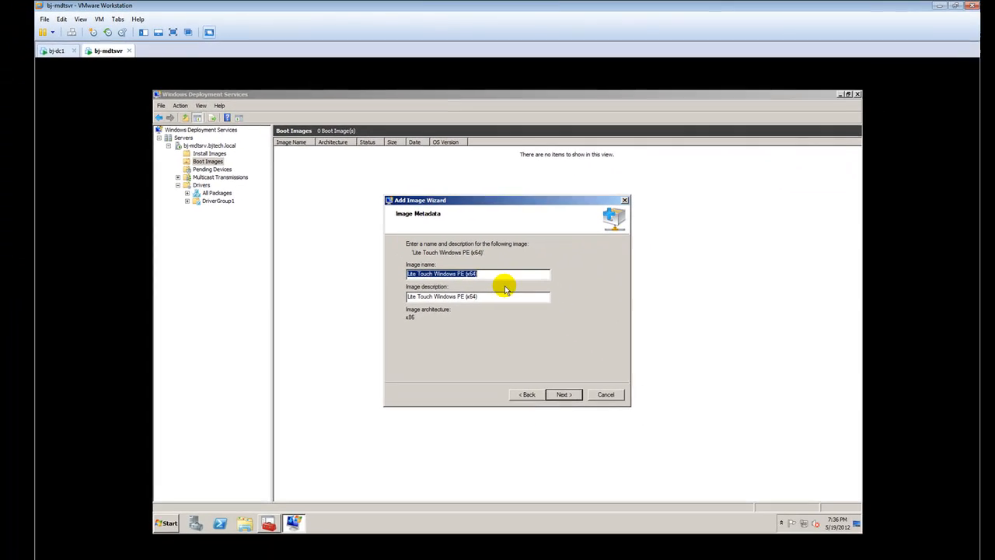
pyautogui.click(554, 387)
pyautogui.click(553, 387)
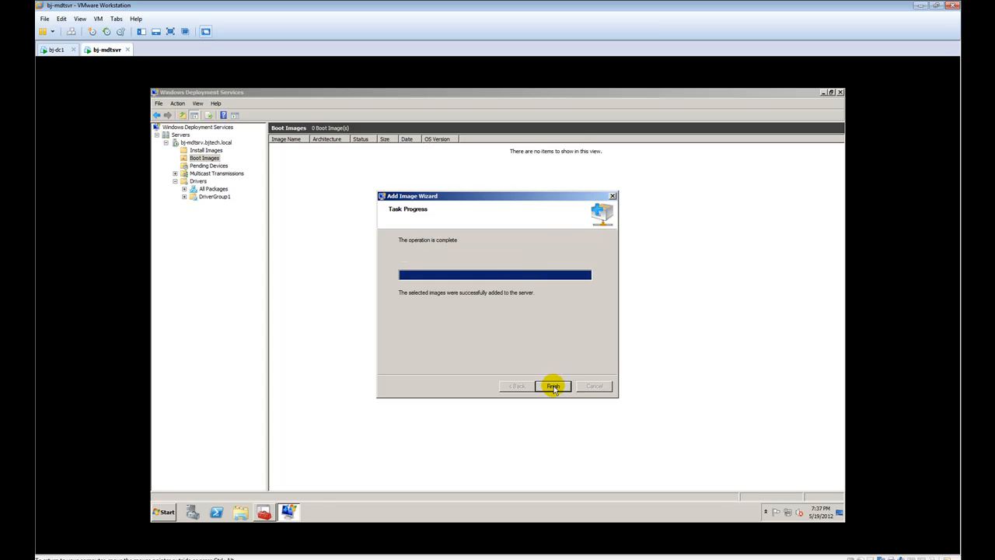
pyautogui.click(553, 386)
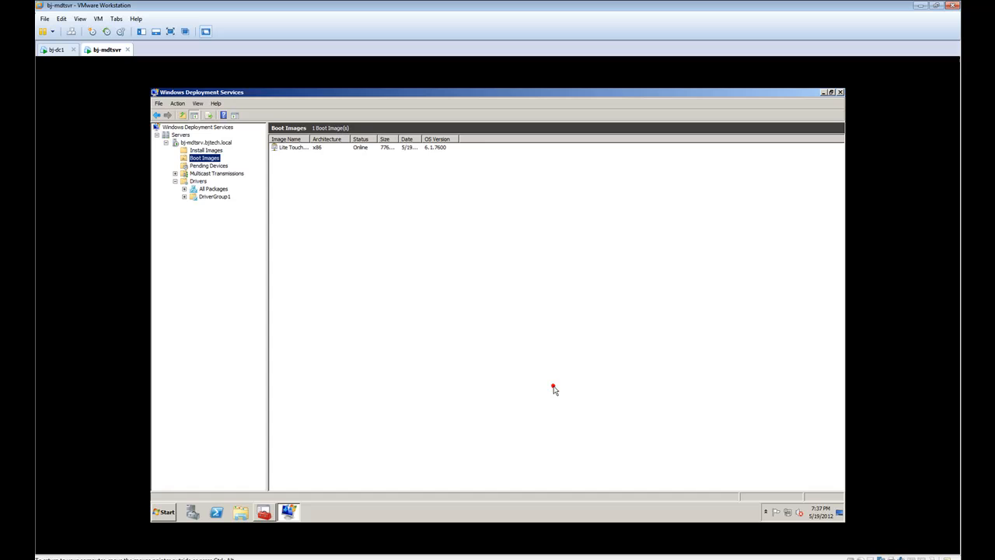
# Widen the columns of the Boot Images list to show the full image name, and clear the image selection
pyautogui.doubleClick(311, 138)
pyautogui.click(338, 147)
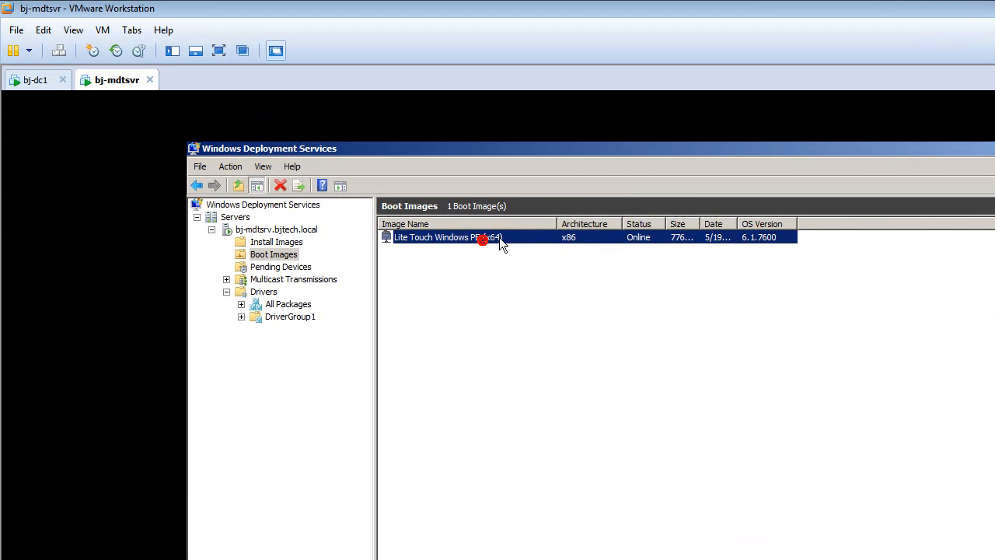
pyautogui.moveTo(628, 228); pyautogui.dragTo(781, 224)
pyautogui.click(525, 280)
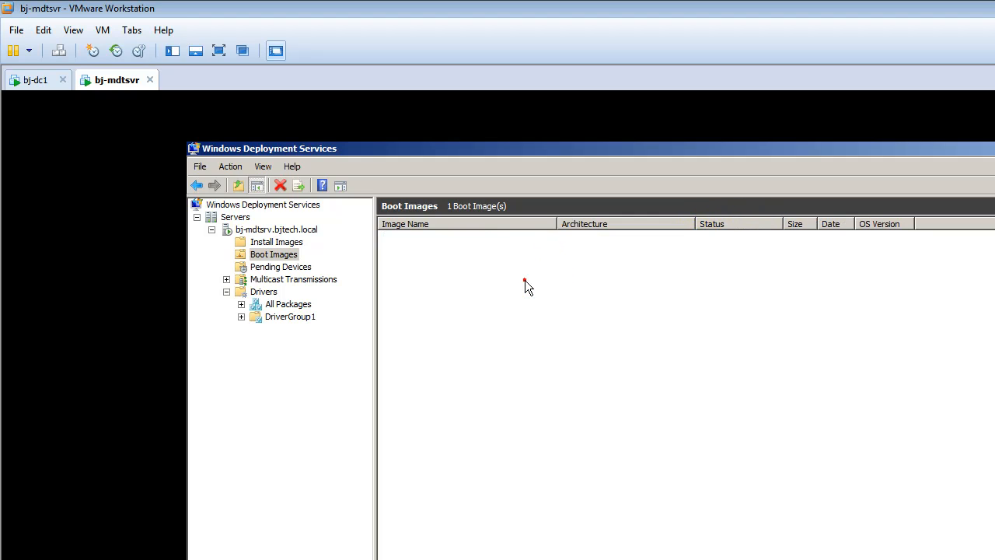
# Start adding another boot image and choose LiteTouchPE_x86.wim from C:\DeploymentShare\Boot as the image file
pyautogui.rightClick(271, 259)
pyautogui.click(293, 265)
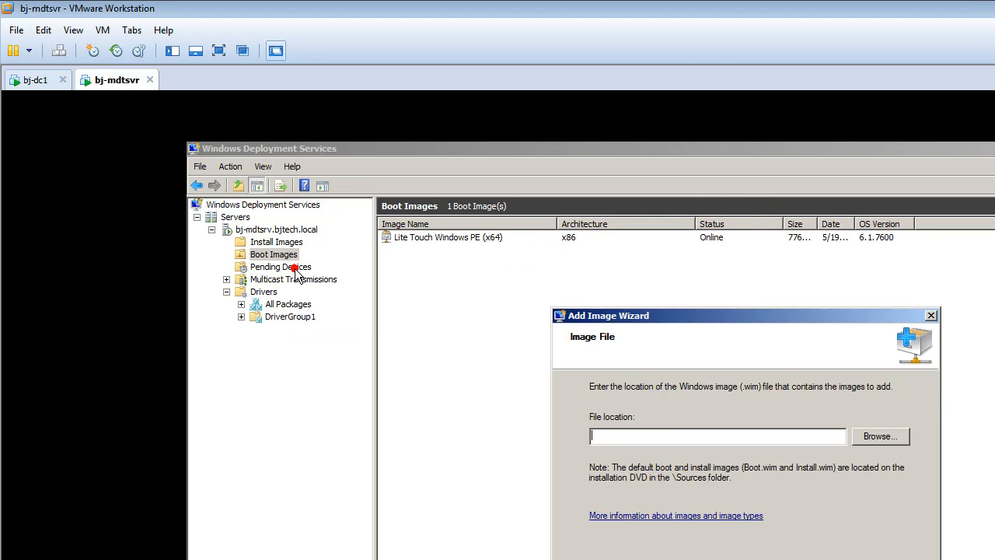
pyautogui.click(878, 436)
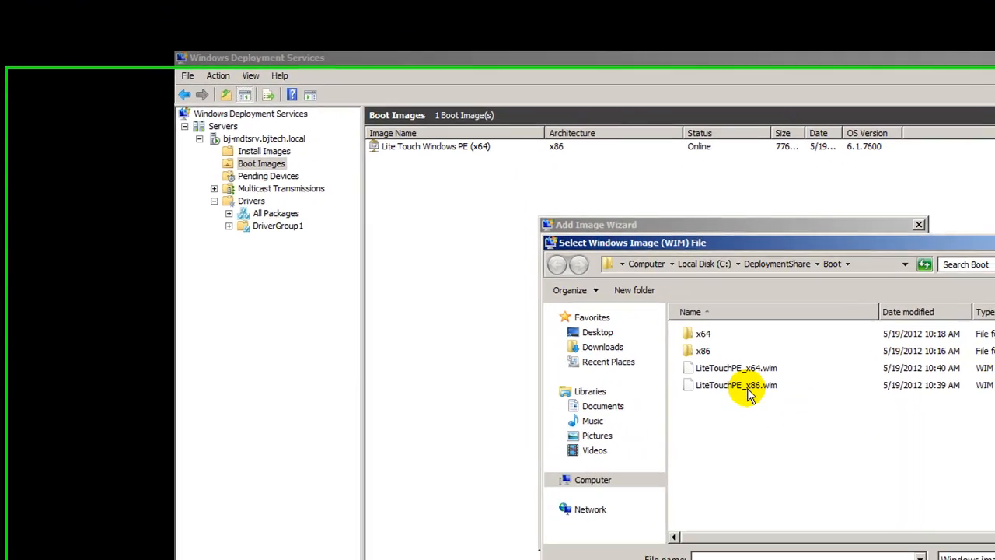
pyautogui.click(758, 475)
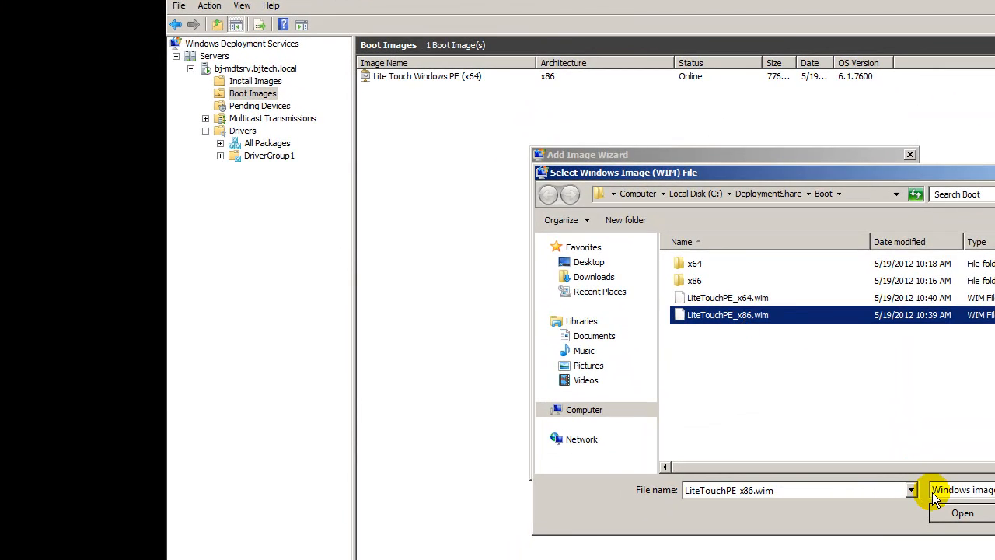
pyautogui.click(947, 515)
# Finish adding the image with the name and description Lite Touch Windows PE (x86), and widen the Size column of the Boot Images list
pyautogui.click(815, 459)
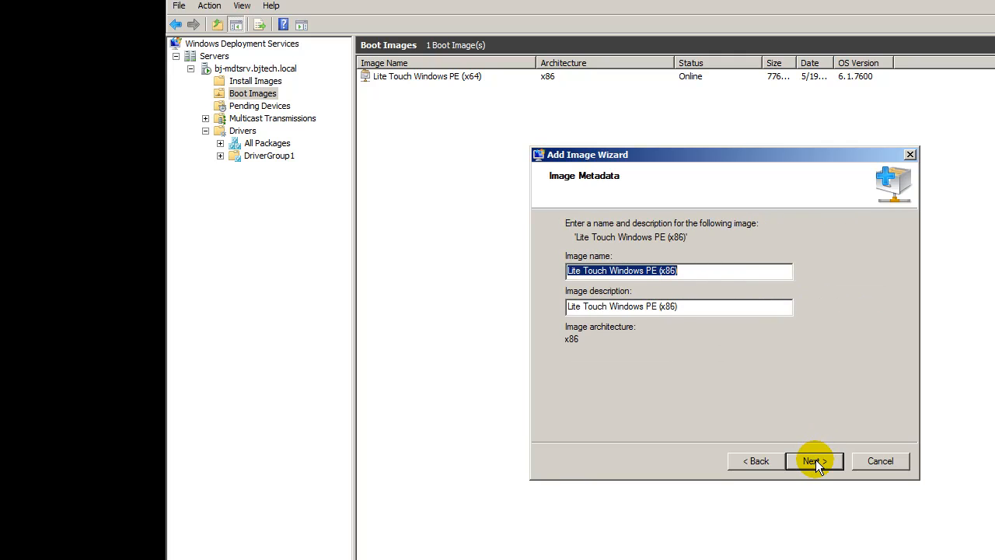
pyautogui.click(815, 460)
pyautogui.click(816, 460)
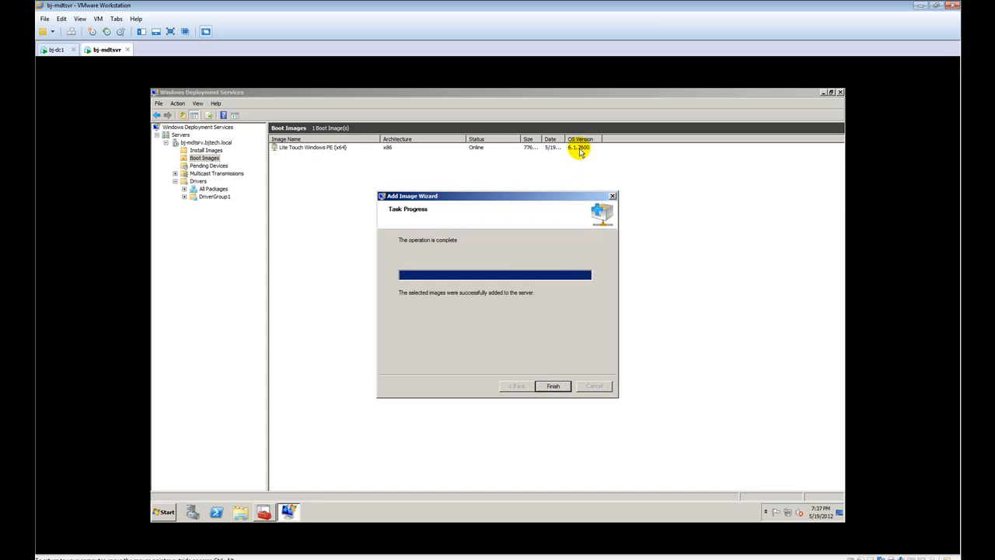
pyautogui.click(552, 386)
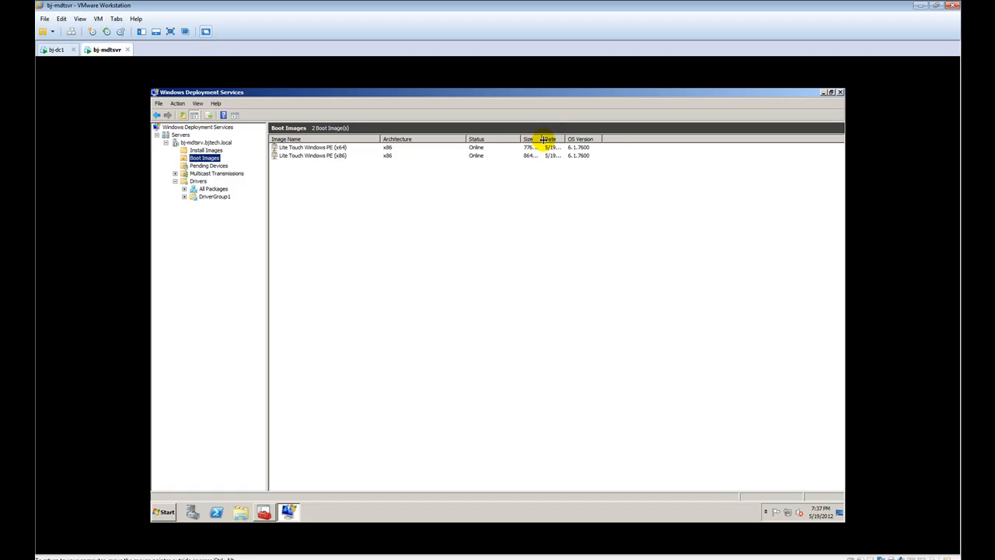
pyautogui.moveTo(542, 139); pyautogui.dragTo(576, 141)
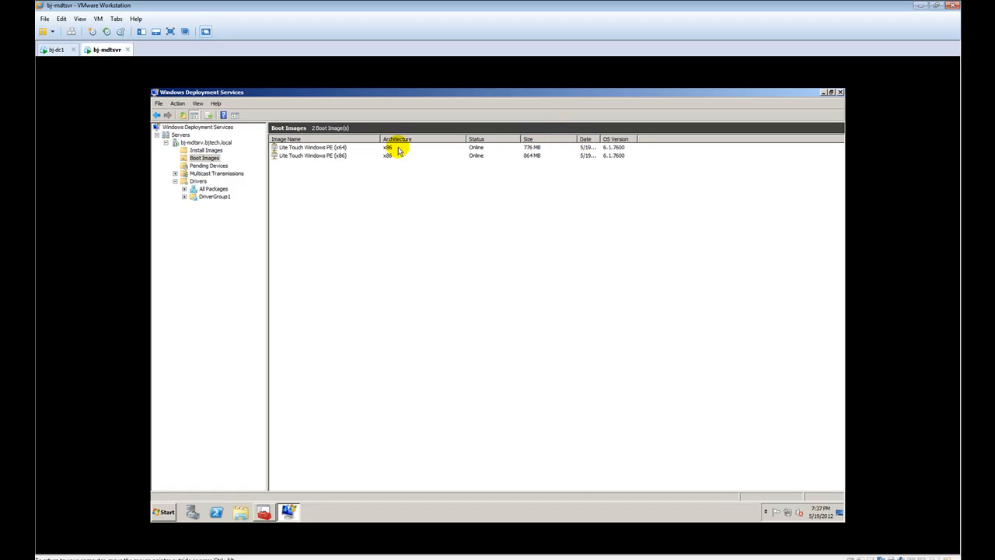
pyautogui.click(201, 158)
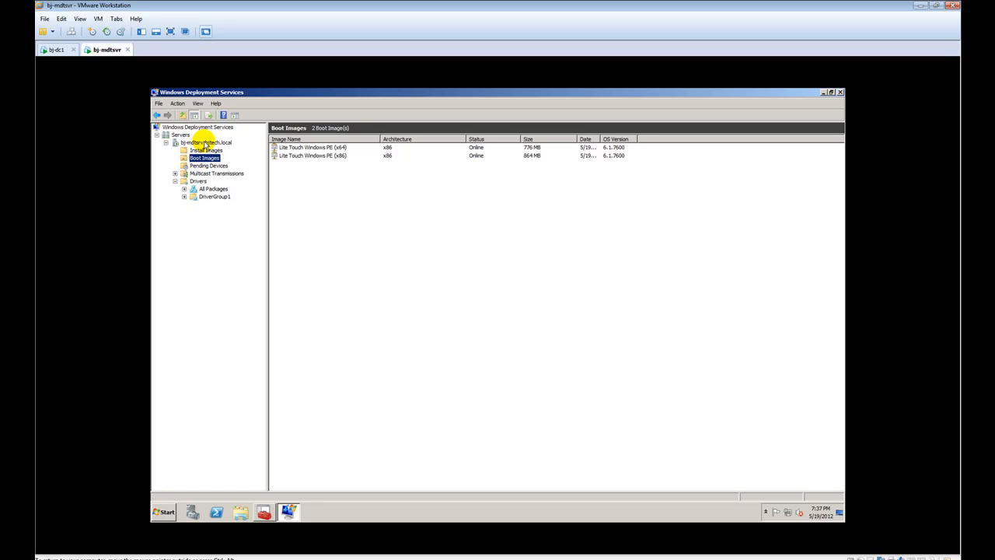
# Examine the bj-mdtsrv server's properties, including PXE response, AD DS, boot, client, DHCP, multicast, advanced and network settings, and close them
pyautogui.rightClick(204, 143)
pyautogui.click(214, 150)
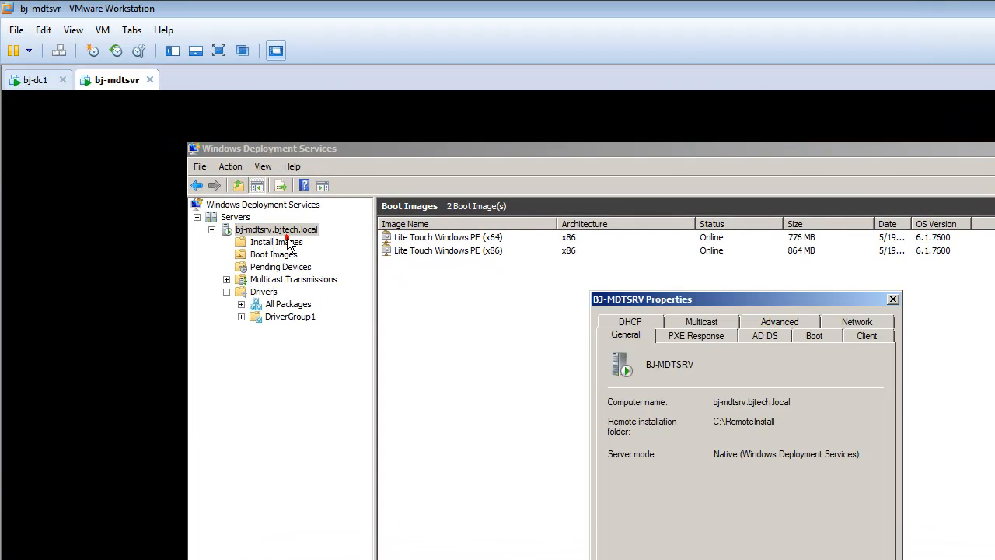
pyautogui.click(688, 336)
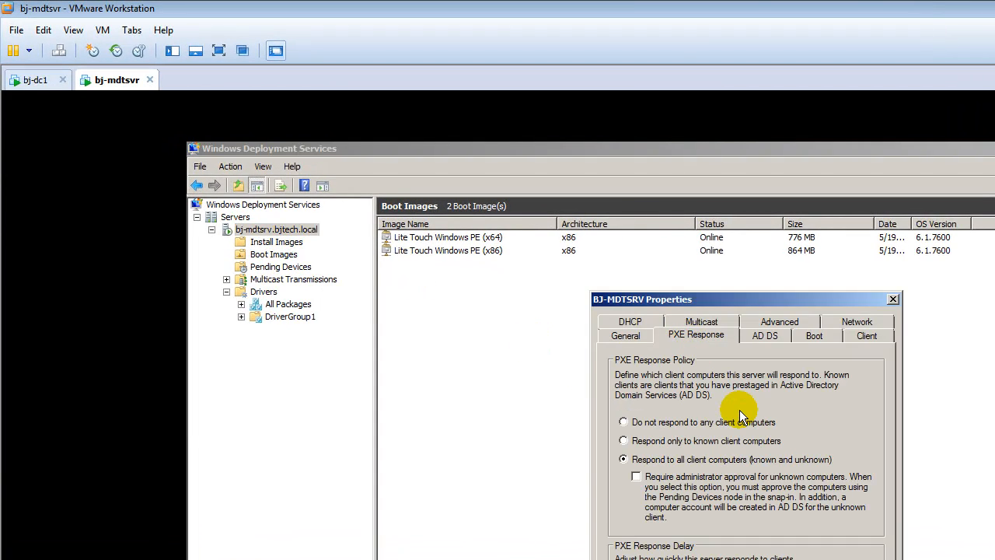
pyautogui.click(764, 336)
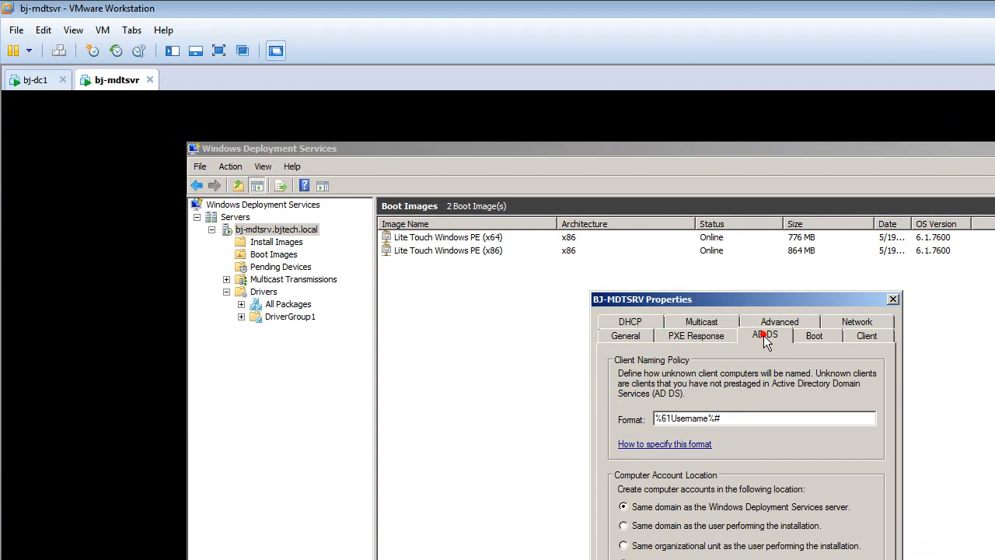
pyautogui.click(810, 335)
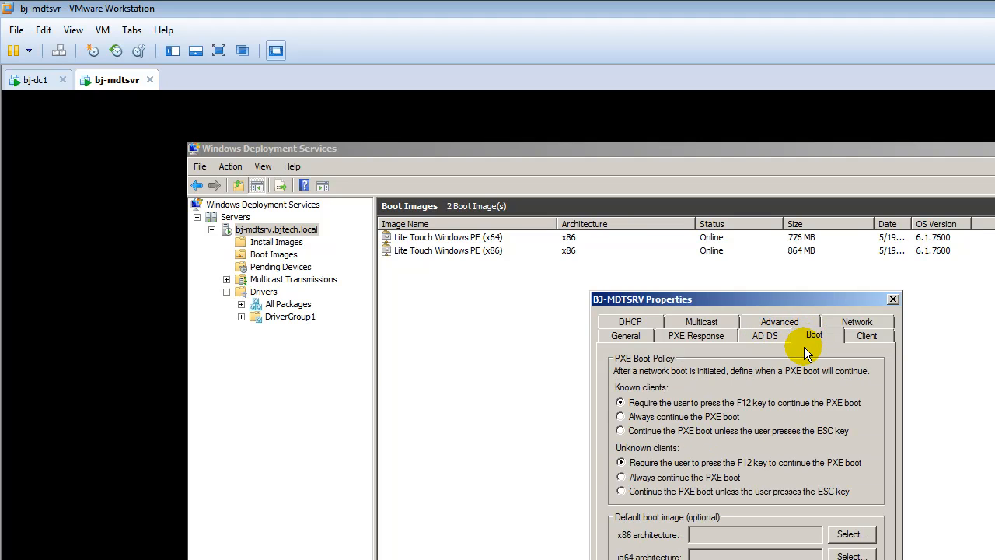
pyautogui.click(858, 336)
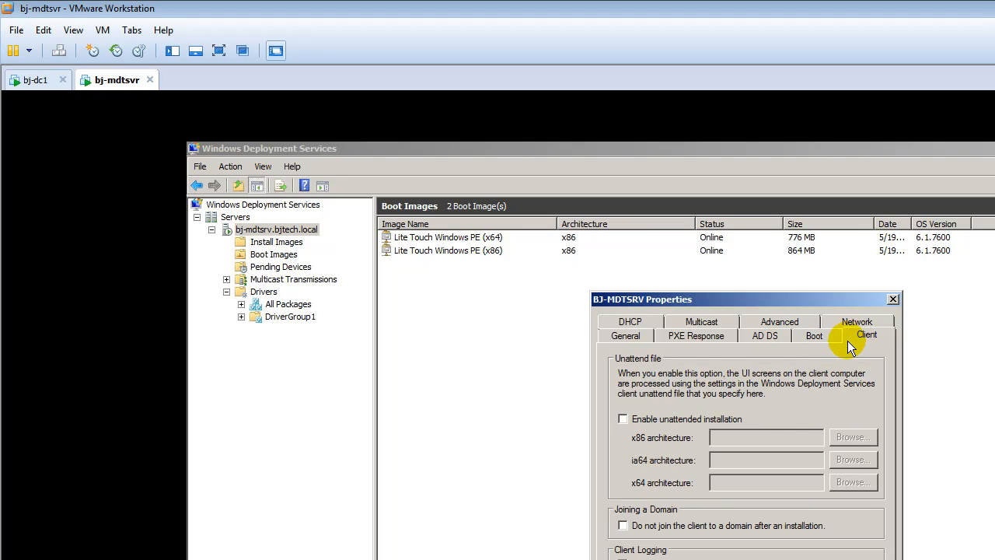
pyautogui.click(640, 319)
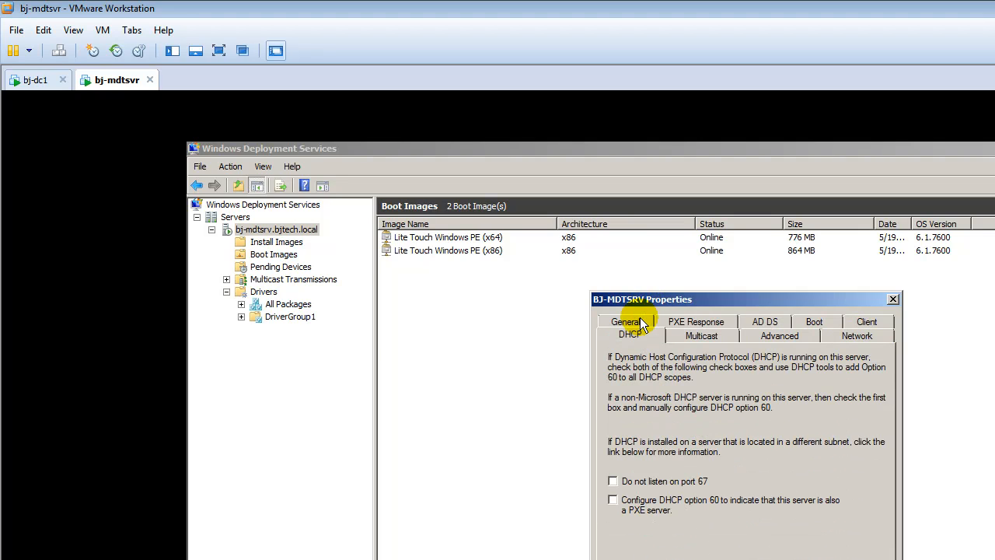
pyautogui.click(700, 336)
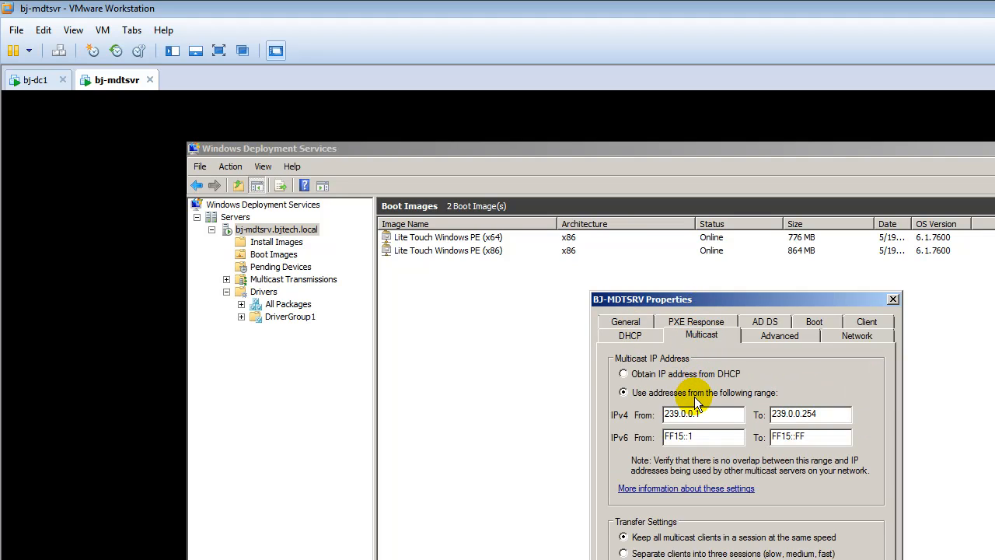
pyautogui.click(763, 335)
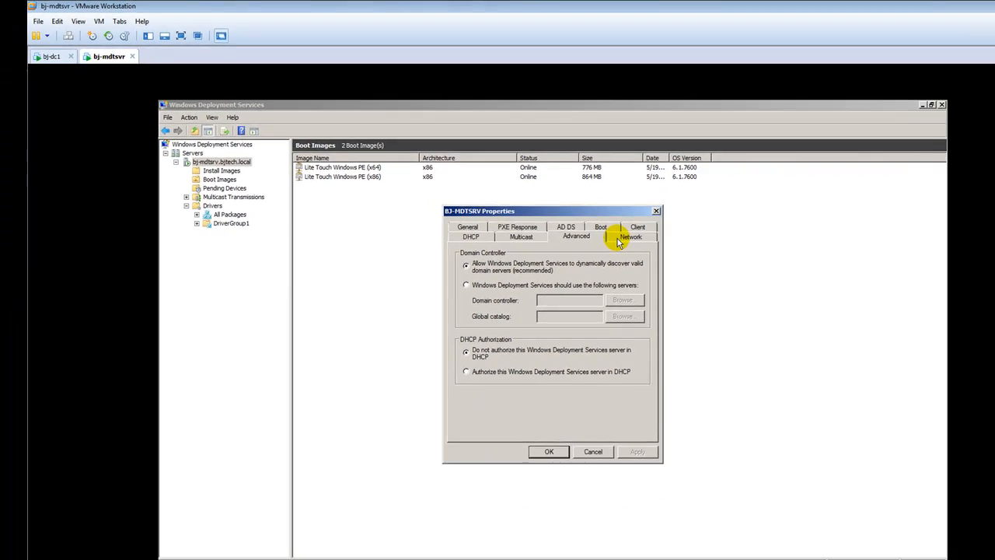
pyautogui.click(848, 340)
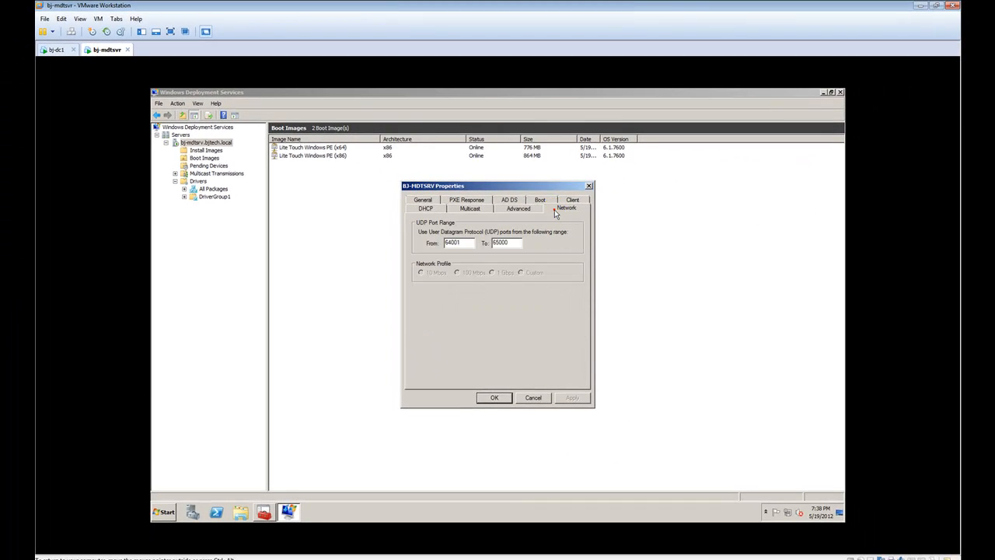
pyautogui.click(483, 397)
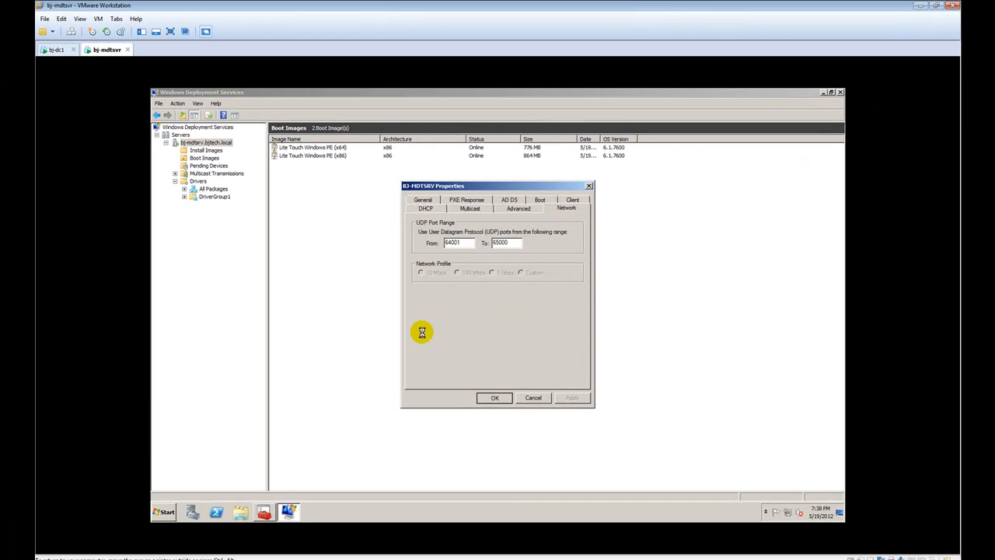
# Restart the Windows Deployment Services service on the bj-mdtsrv server and dismiss the confirmation
pyautogui.click(204, 142)
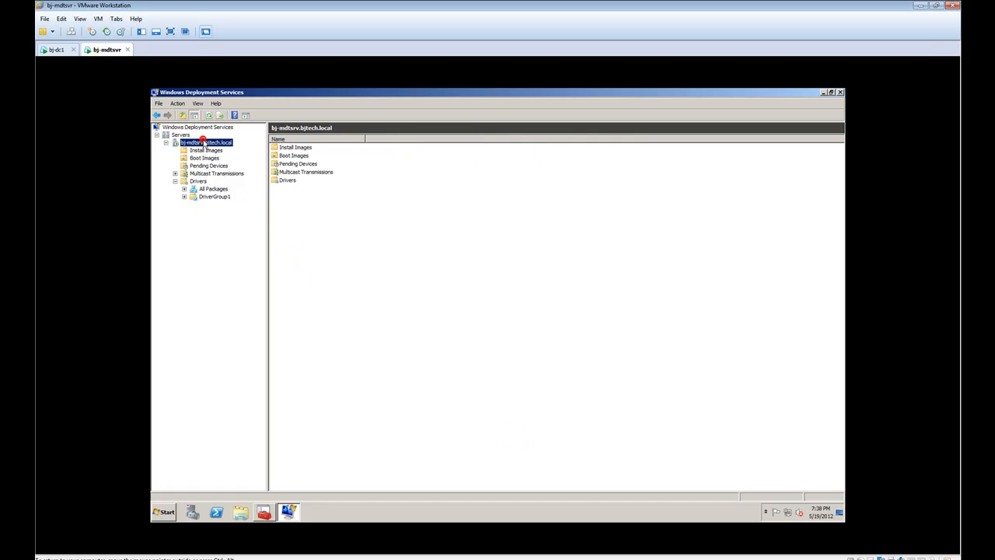
pyautogui.rightClick(204, 142)
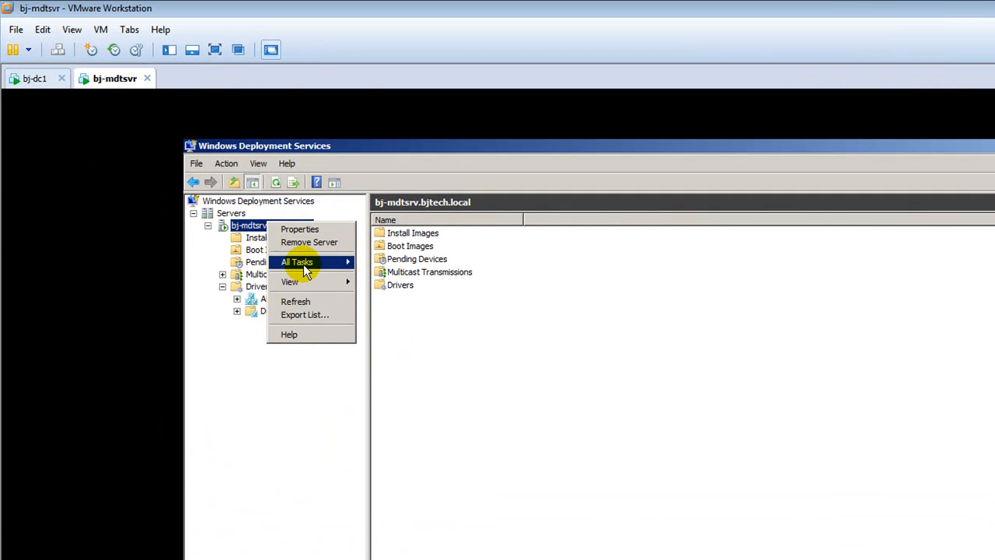
pyautogui.moveTo(303, 264)
pyautogui.click(397, 290)
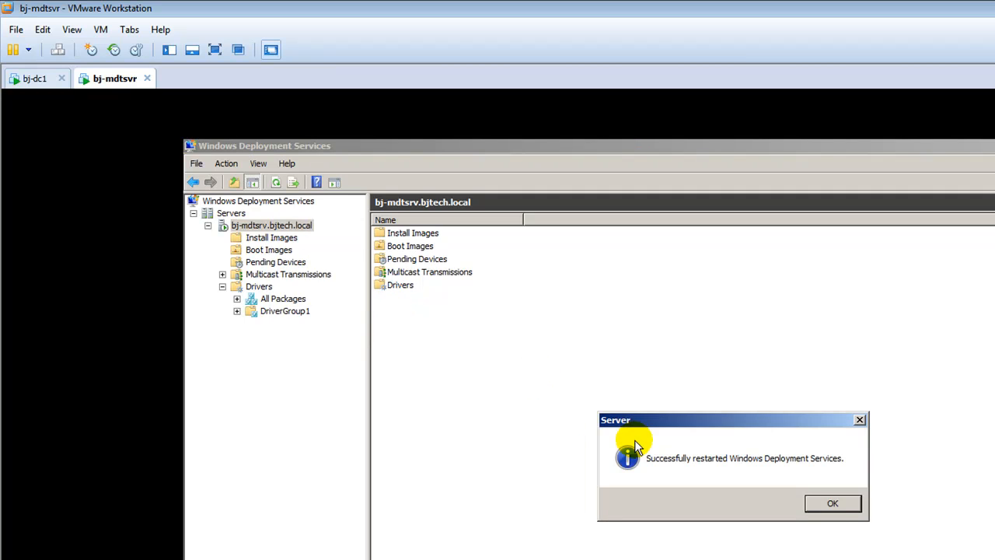
pyautogui.click(834, 502)
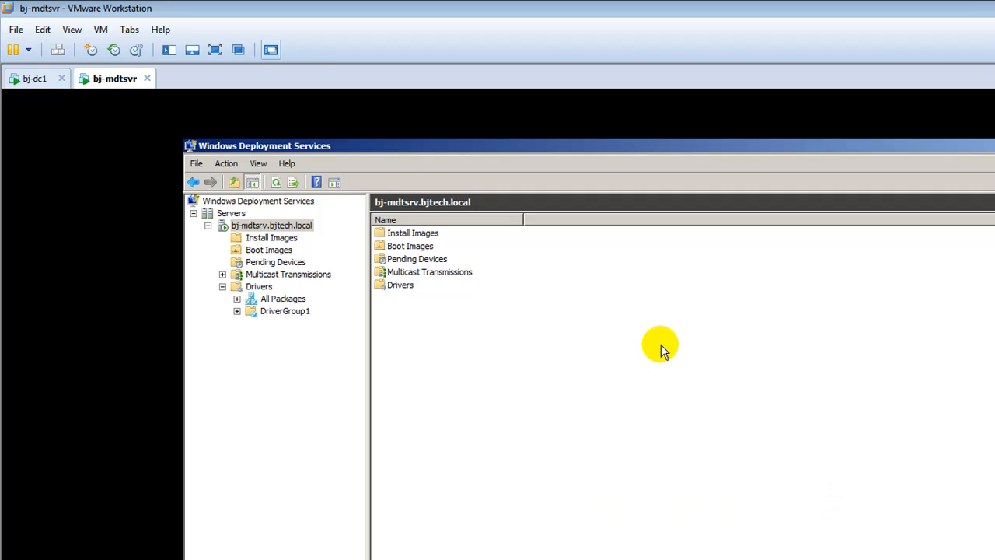
# In VMware Workstation, start a new virtual machine with the Typical configuration and the operating system installed later
pyautogui.click(16, 29)
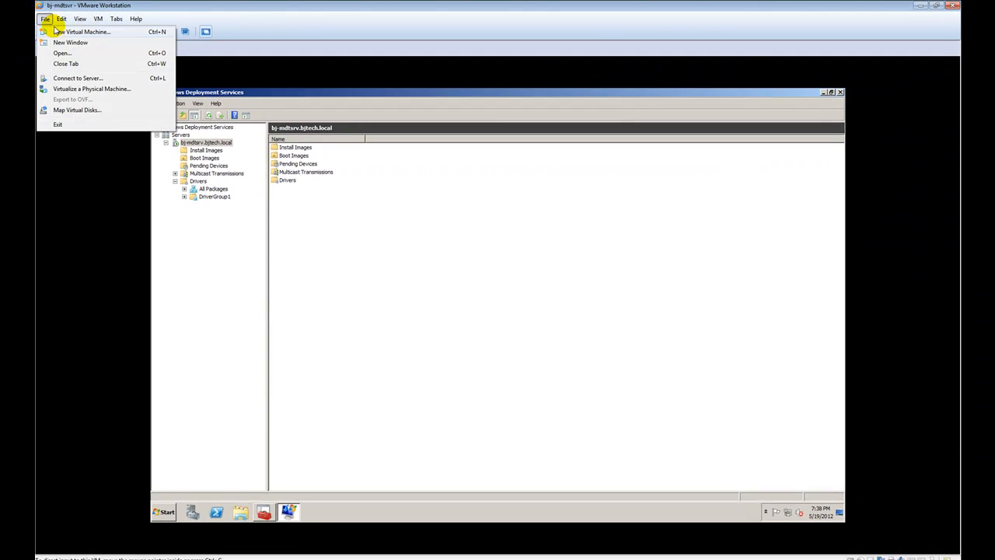
pyautogui.click(57, 31)
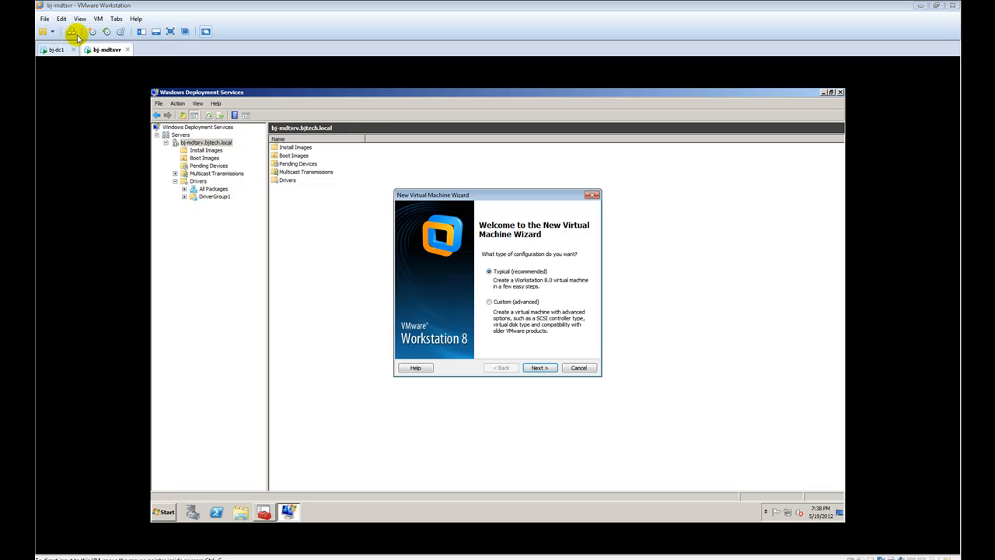
pyautogui.click(535, 367)
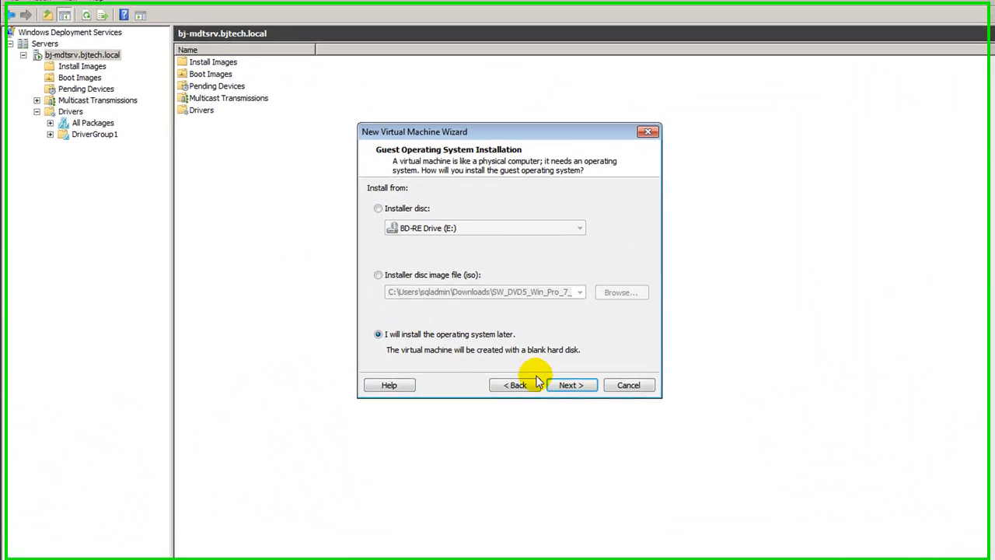
pyautogui.click(536, 368)
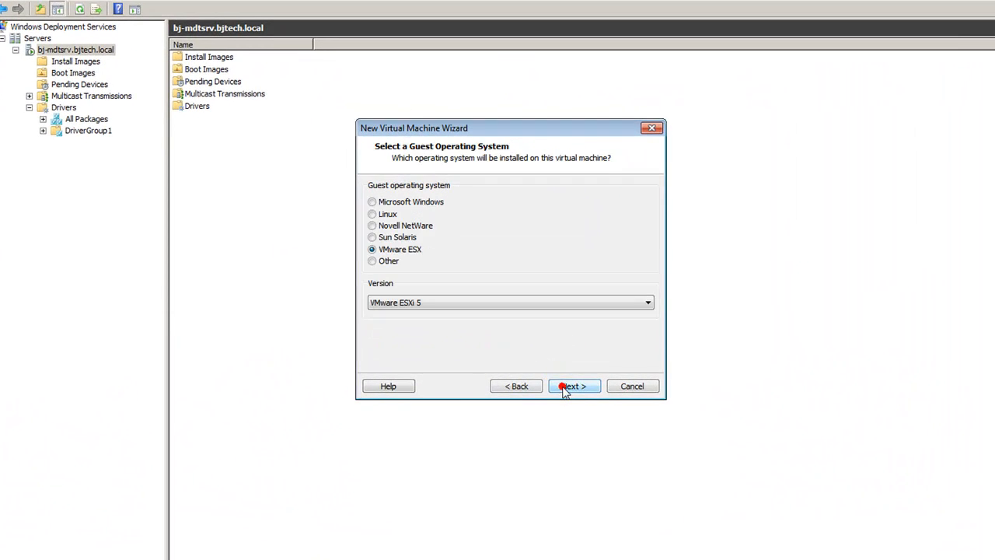
# Choose Microsoft Windows as the guest operating system with the version Windows 7, and continue to the machine's naming page
pyautogui.click(373, 204)
pyautogui.click(553, 307)
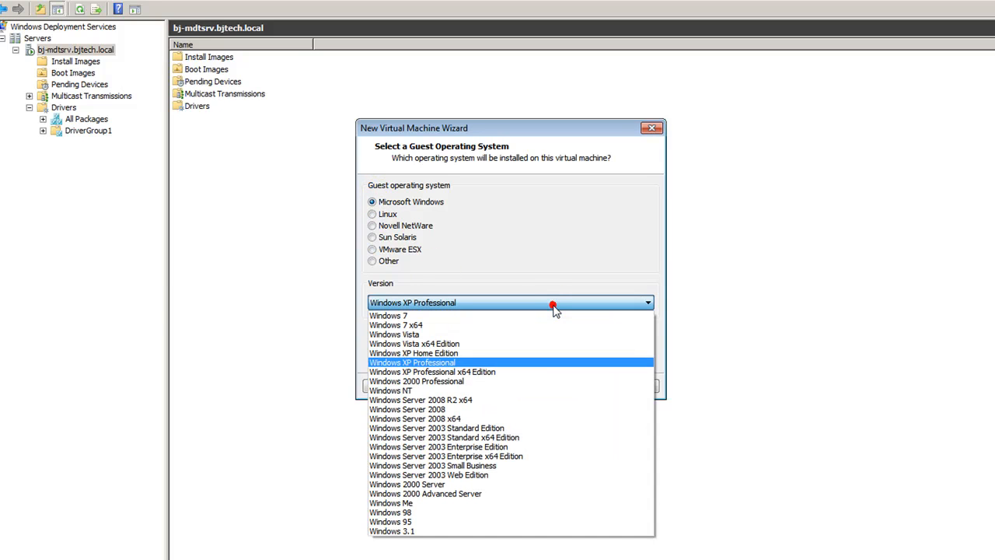
pyautogui.click(525, 316)
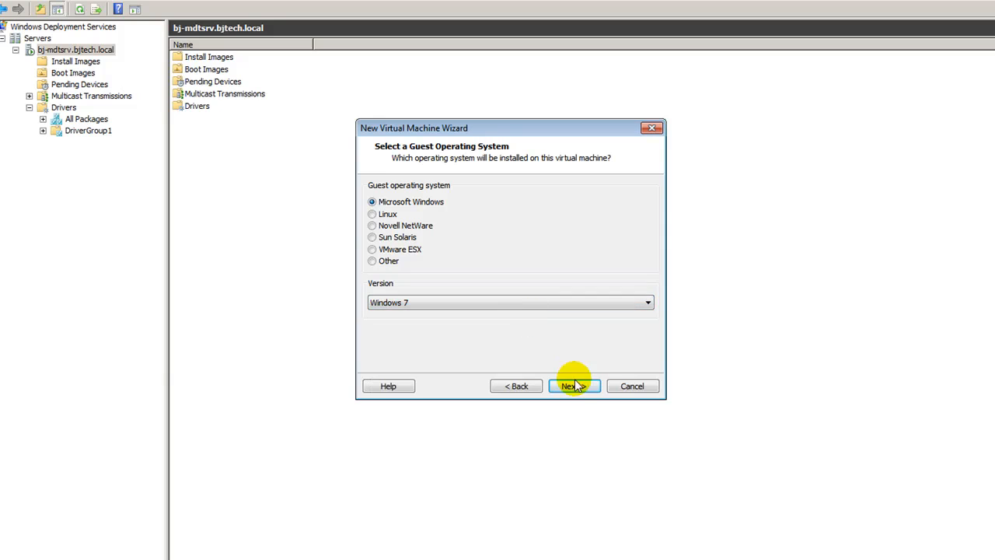
pyautogui.click(574, 386)
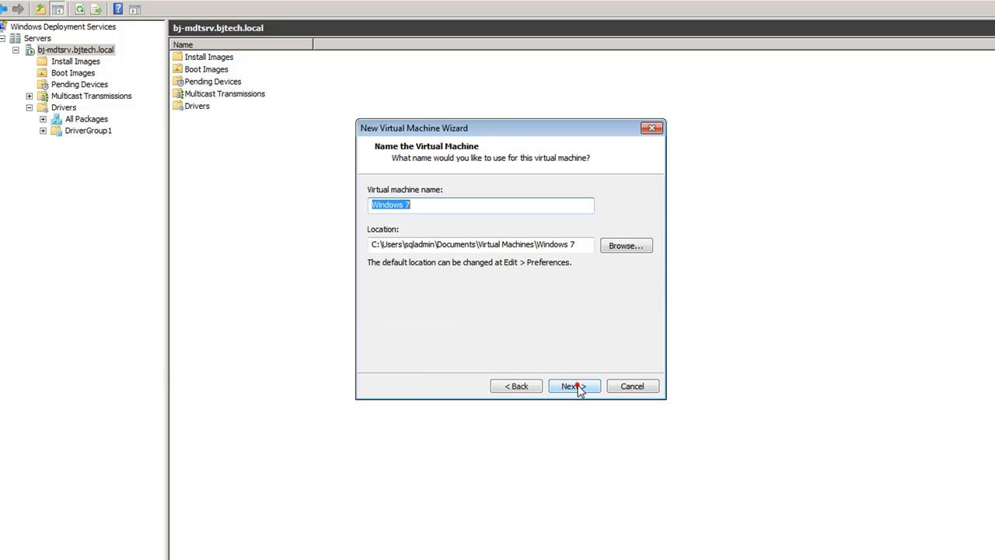
# Set the virtual machine's location to C:\VMs\bj-test and its name to bj-test
pyautogui.click(614, 245)
pyautogui.click(417, 243)
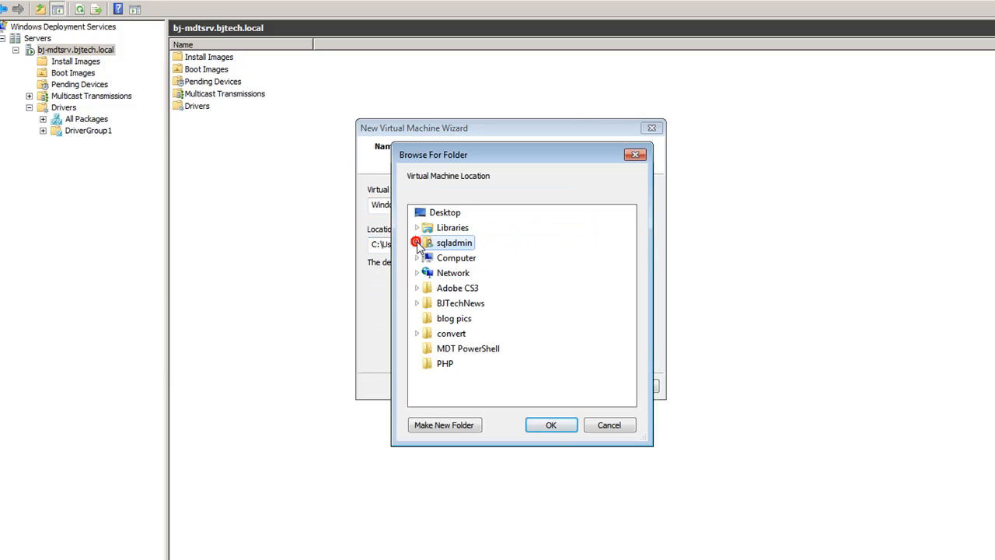
pyautogui.click(417, 258)
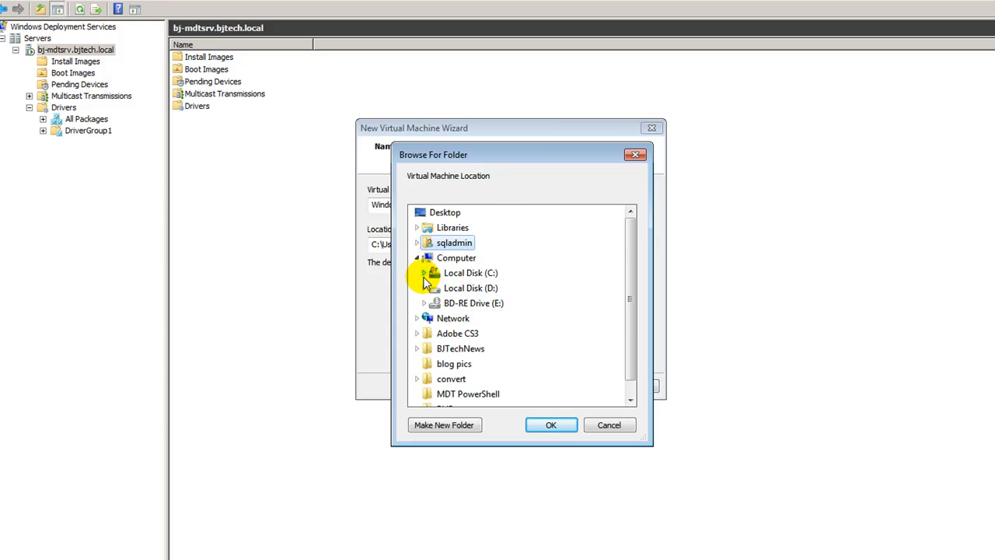
pyautogui.click(423, 273)
pyautogui.click(431, 348)
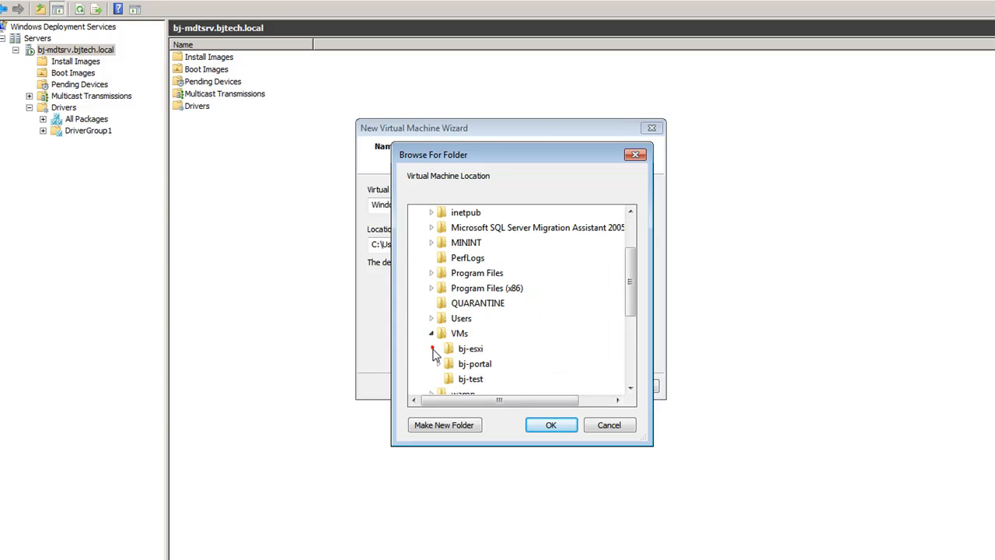
pyautogui.click(470, 379)
pyautogui.click(559, 428)
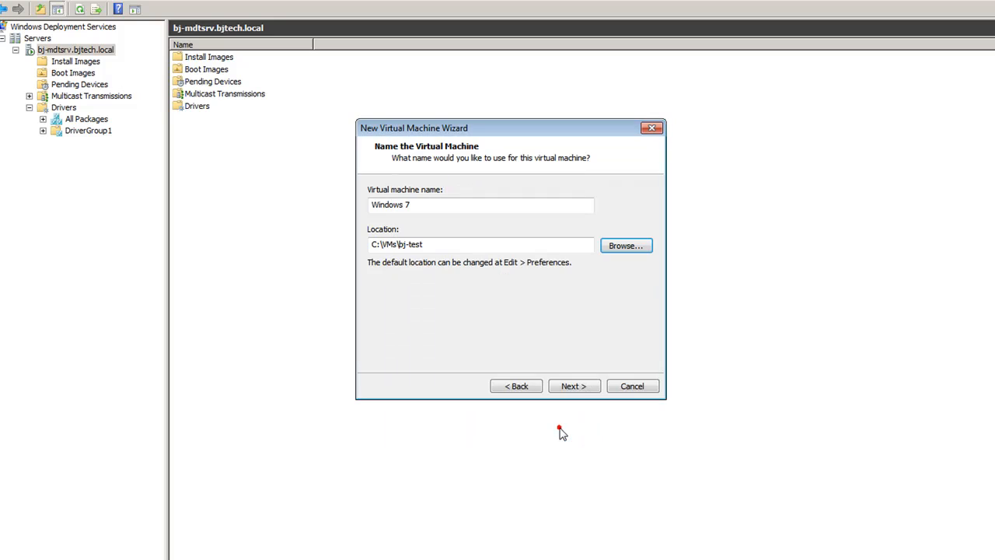
pyautogui.doubleClick(464, 207)
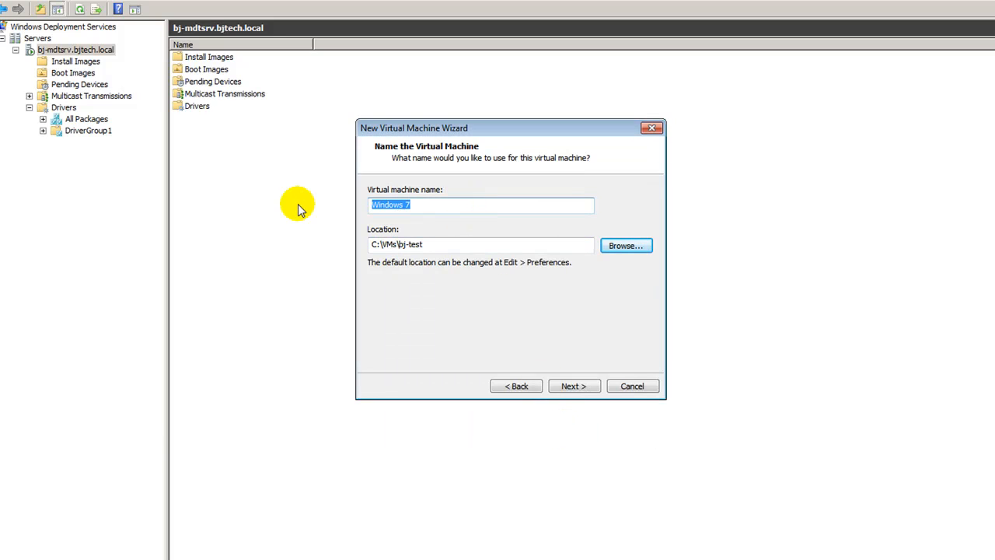
pyautogui.write('bj-test')
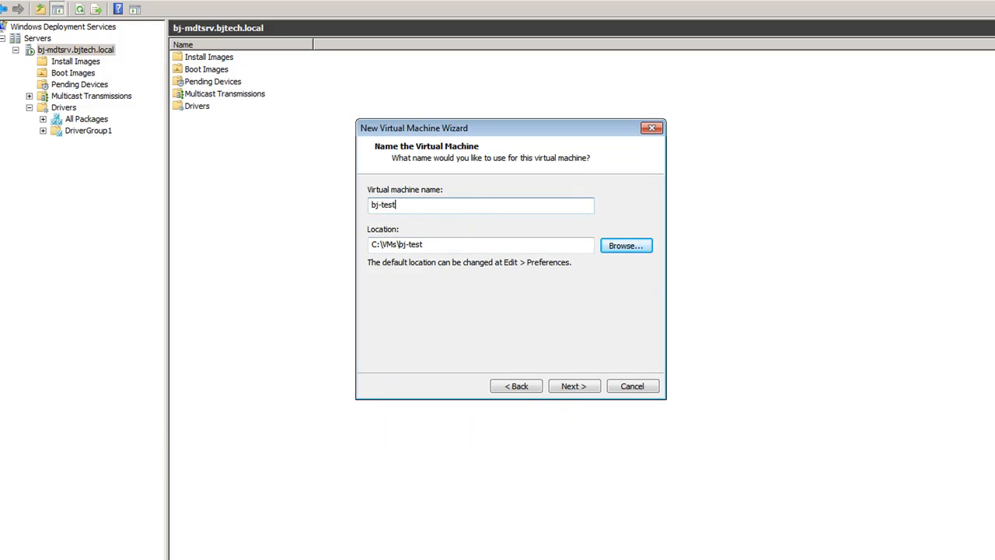
# Set the bj-test virtual machine's maximum disk size to 5 GB, split into multiple files, and finish creating the machine
pyautogui.click(571, 384)
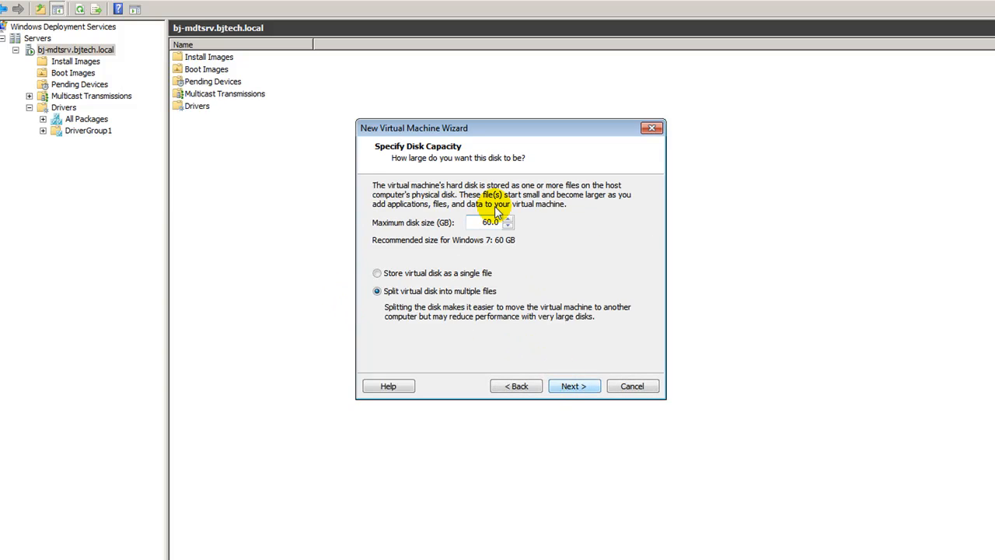
pyautogui.doubleClick(479, 222)
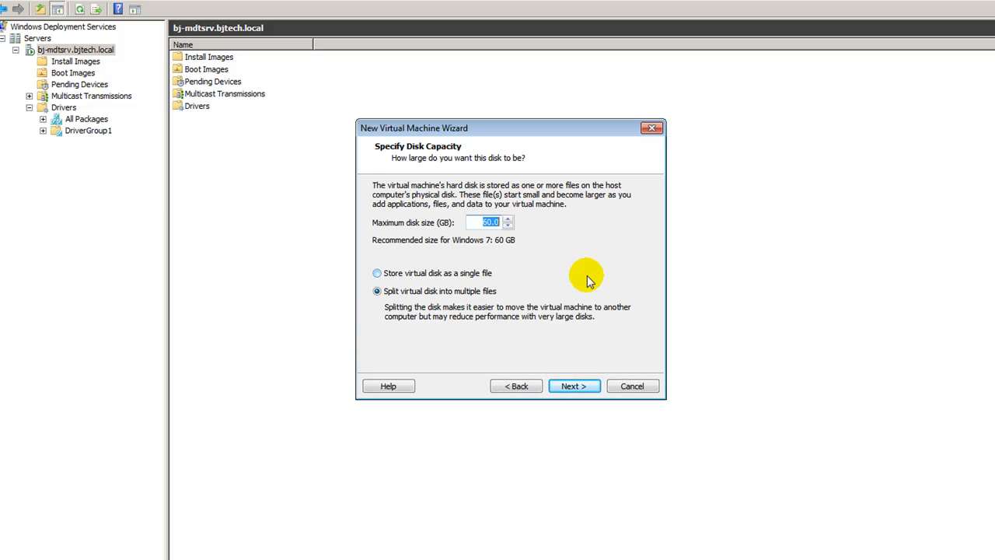
pyautogui.write('5')
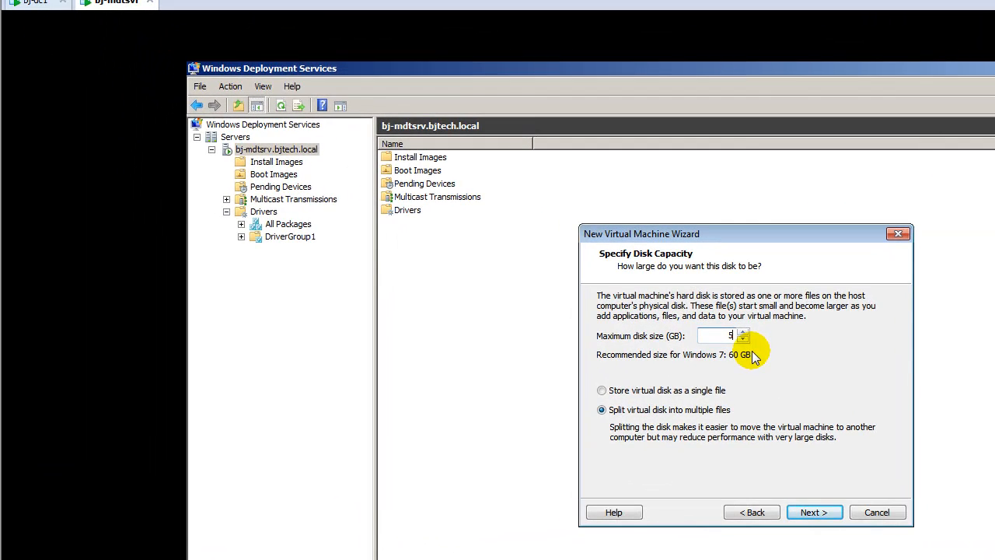
pyautogui.click(813, 512)
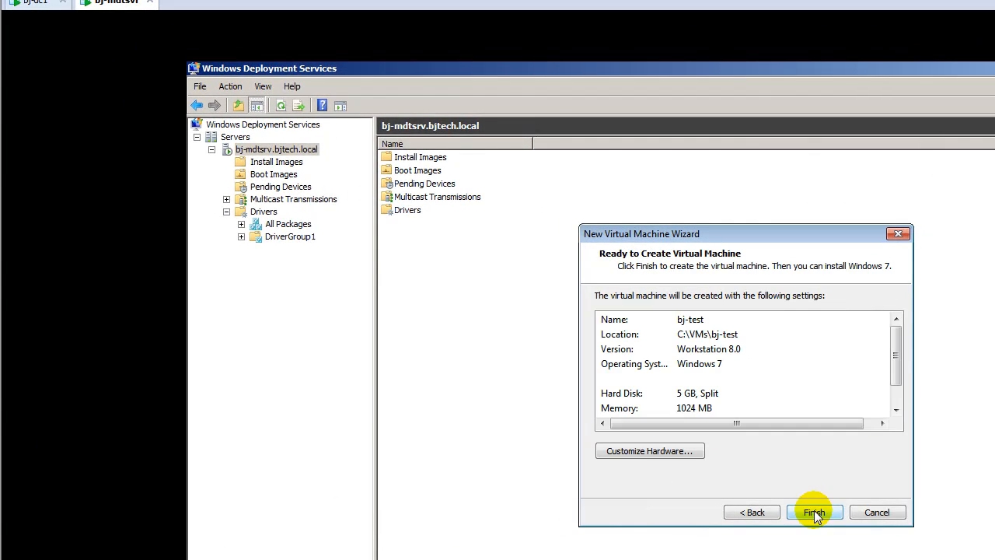
pyautogui.click(814, 512)
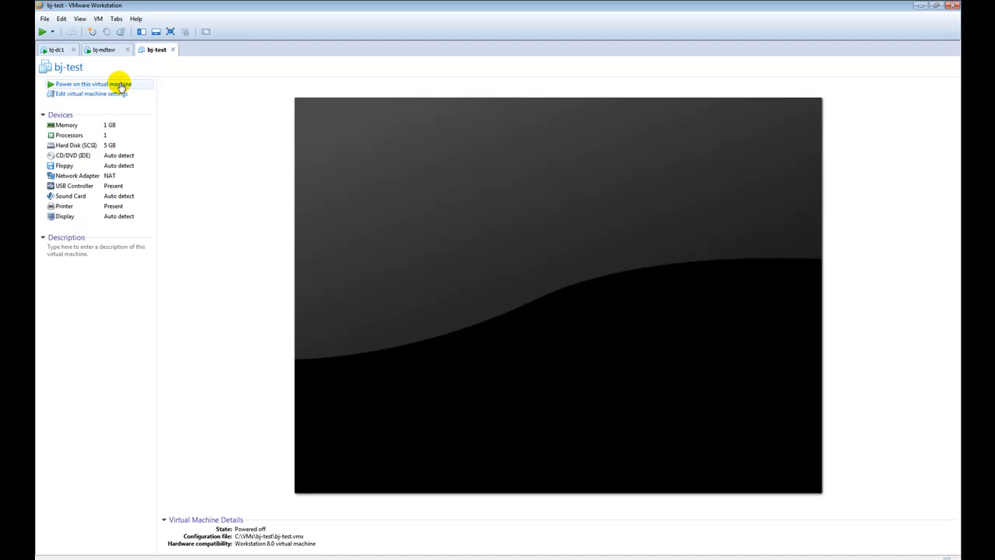
# Examine bj-test's virtual machine option pages, including Power, Guest Isolation, Encryption, Autologon and Advanced
pyautogui.rightClick(149, 52)
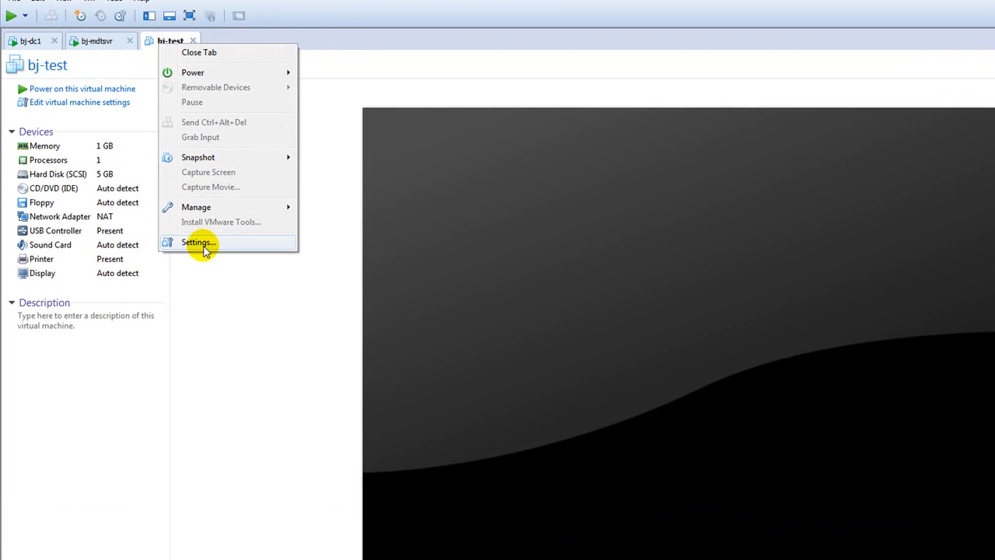
pyautogui.click(203, 247)
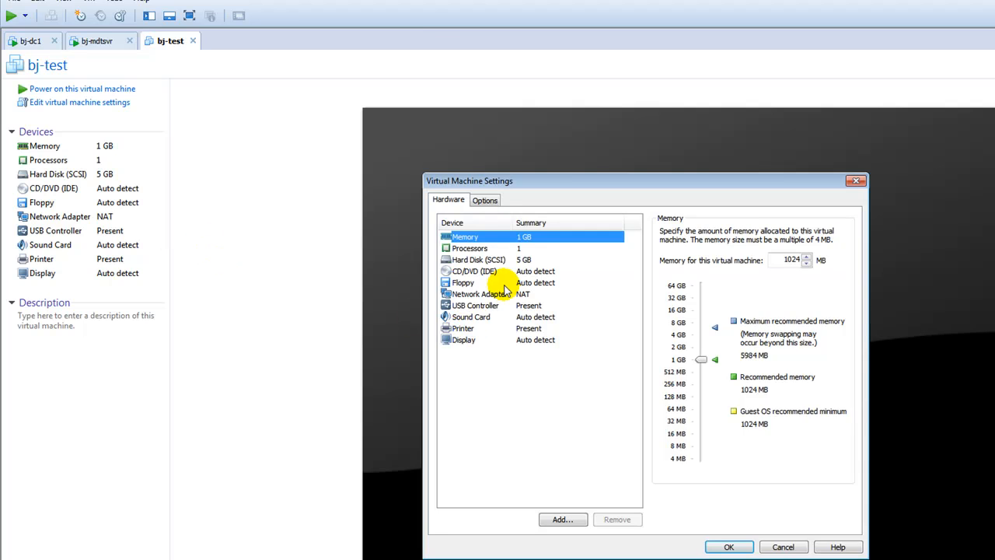
pyautogui.click(485, 199)
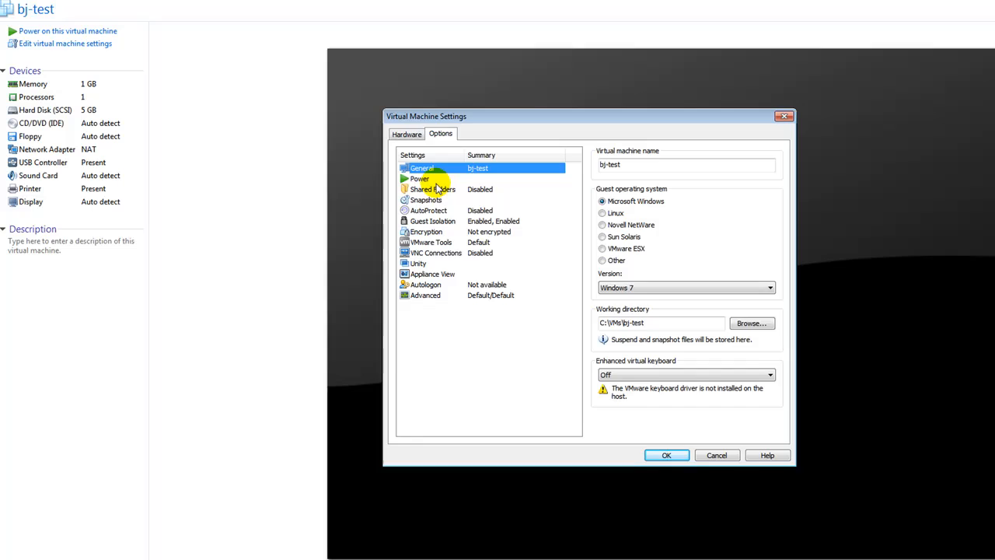
pyautogui.click(465, 248)
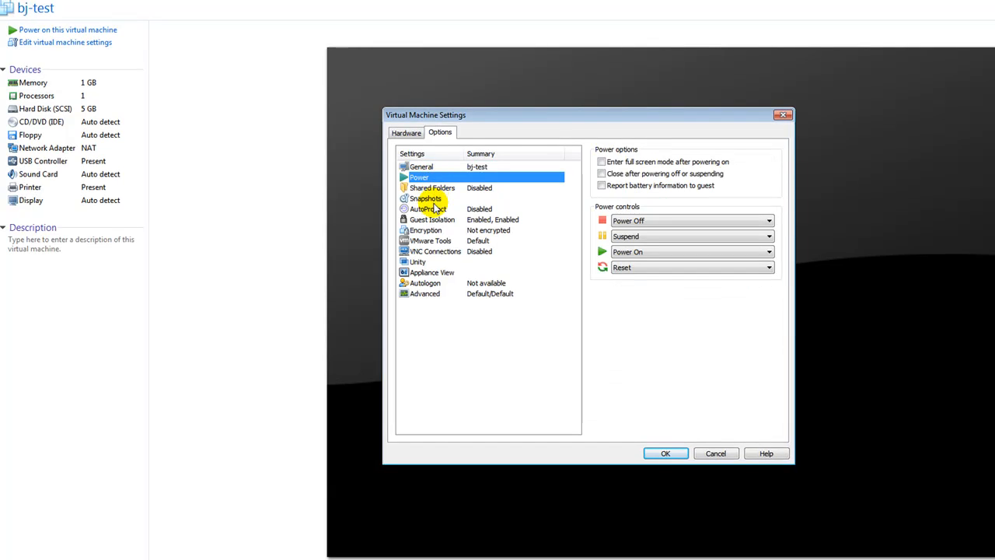
pyautogui.click(432, 210)
pyautogui.click(432, 219)
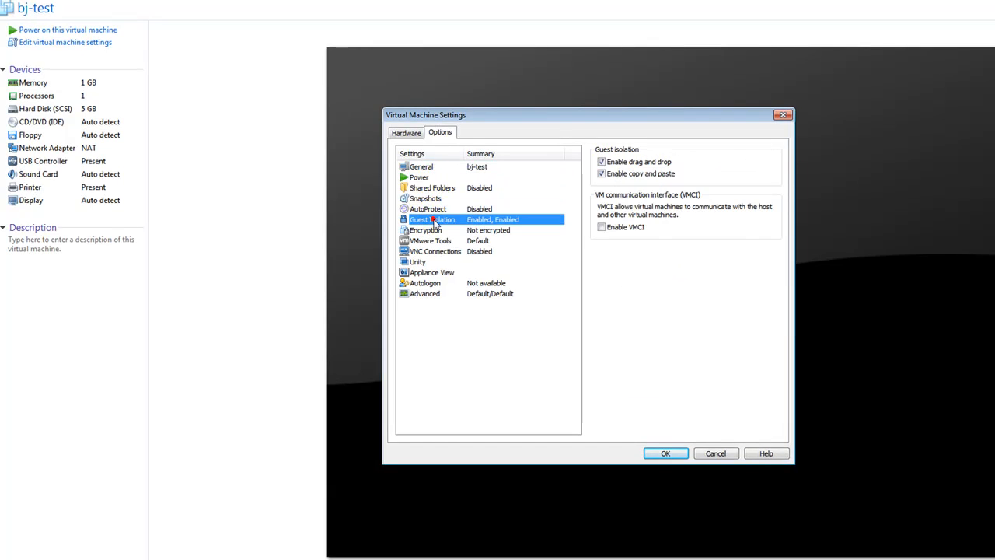
pyautogui.click(432, 230)
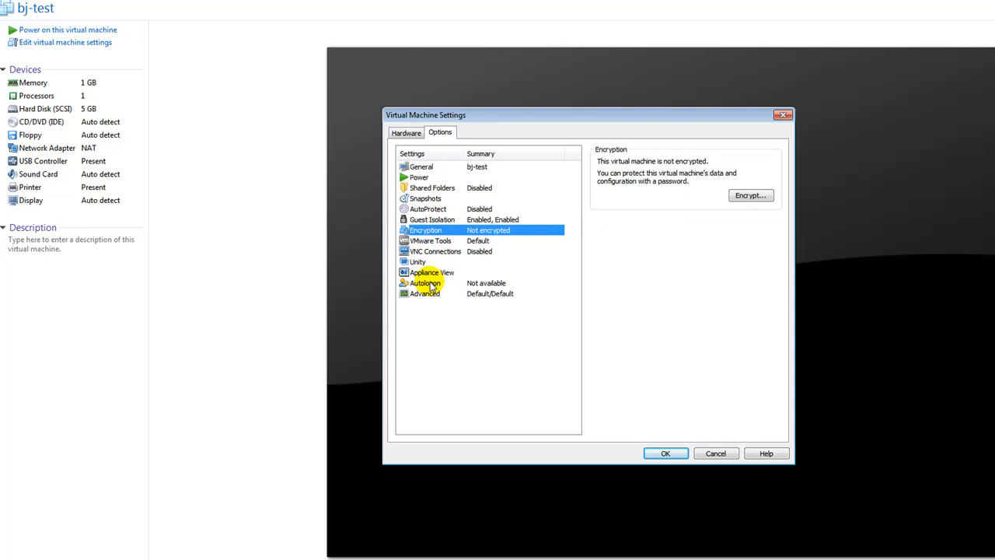
pyautogui.click(427, 283)
pyautogui.click(431, 294)
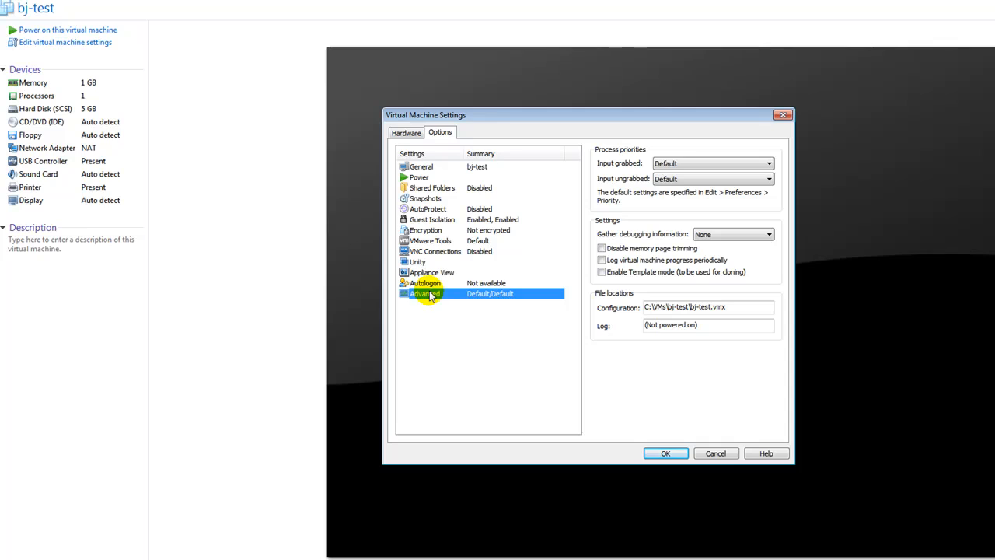
# Examine the hard disk, network adapter, USB controller and printer settings of bj-test, and close the machine settings
pyautogui.click(412, 134)
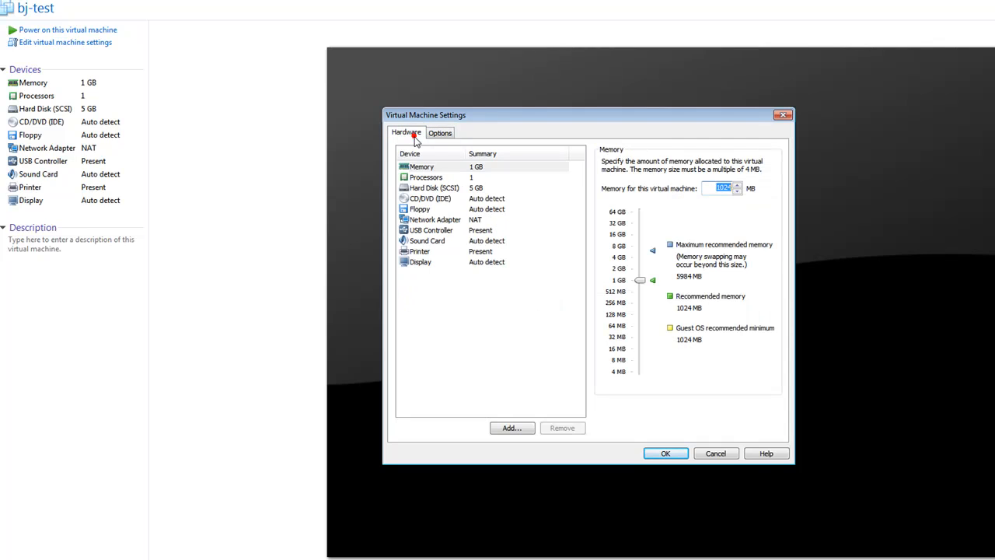
pyautogui.click(420, 188)
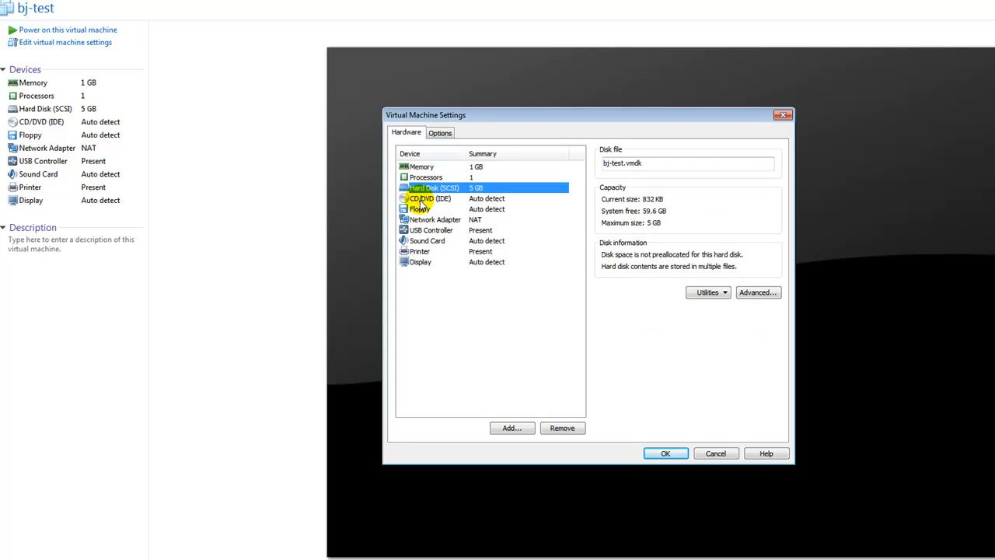
pyautogui.click(420, 220)
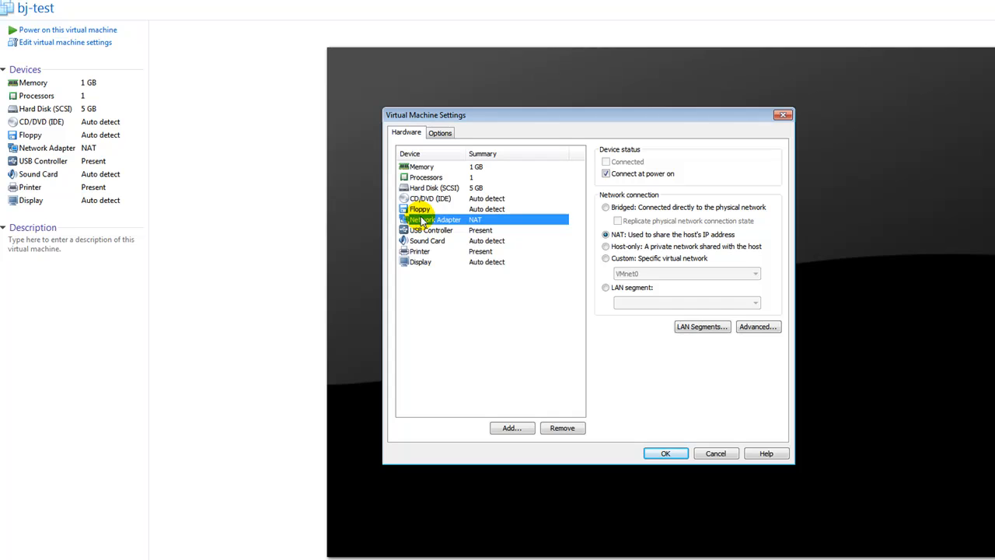
pyautogui.click(420, 231)
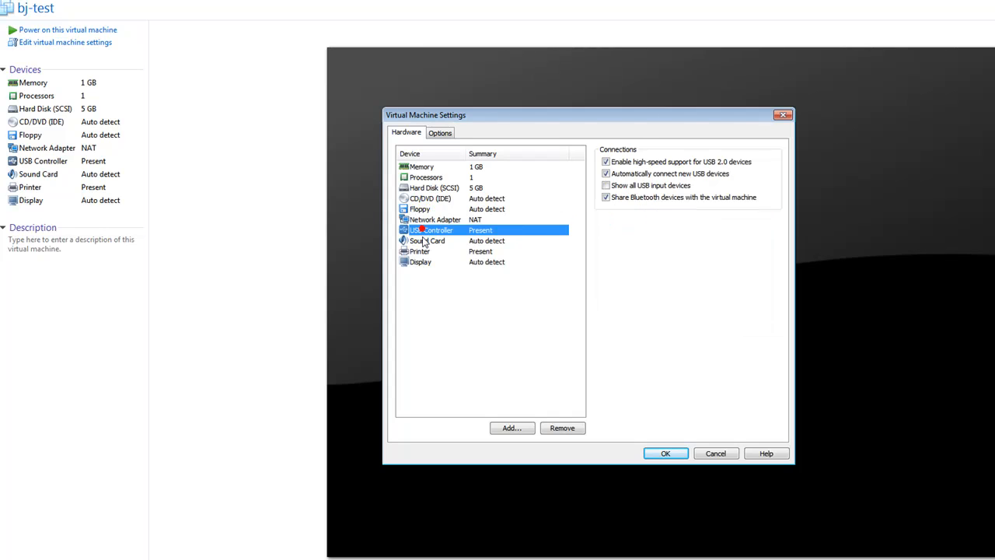
pyautogui.click(419, 252)
pyautogui.click(658, 450)
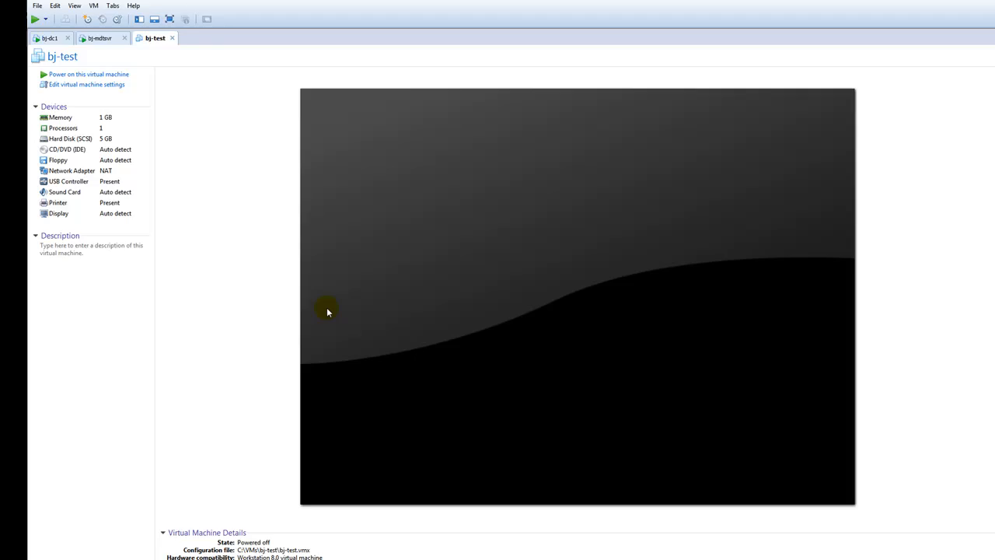
# Power on the bj-test virtual machine and request a network service boot to reach the Windows Boot Manager
pyautogui.click(112, 76)
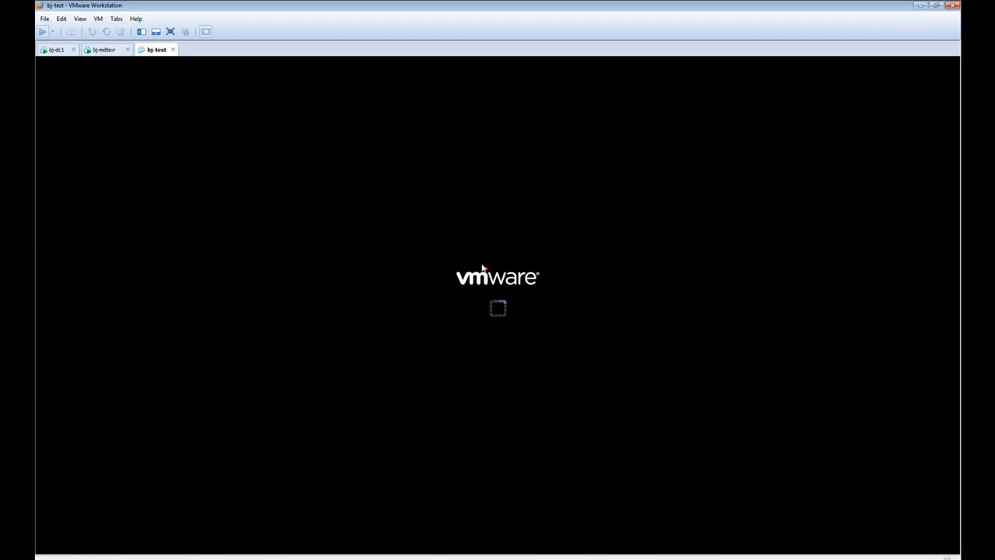
pyautogui.click(456, 215)
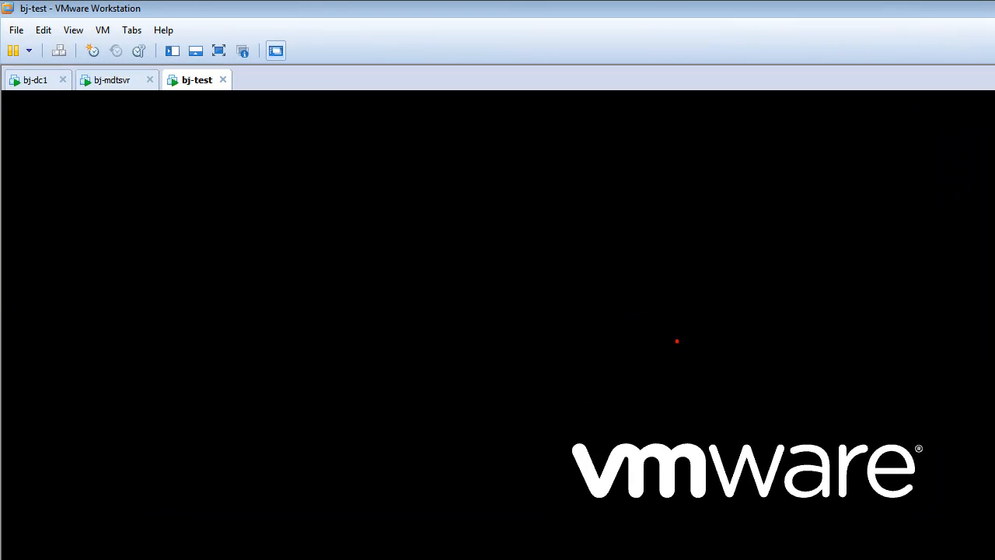
pyautogui.click(677, 341)
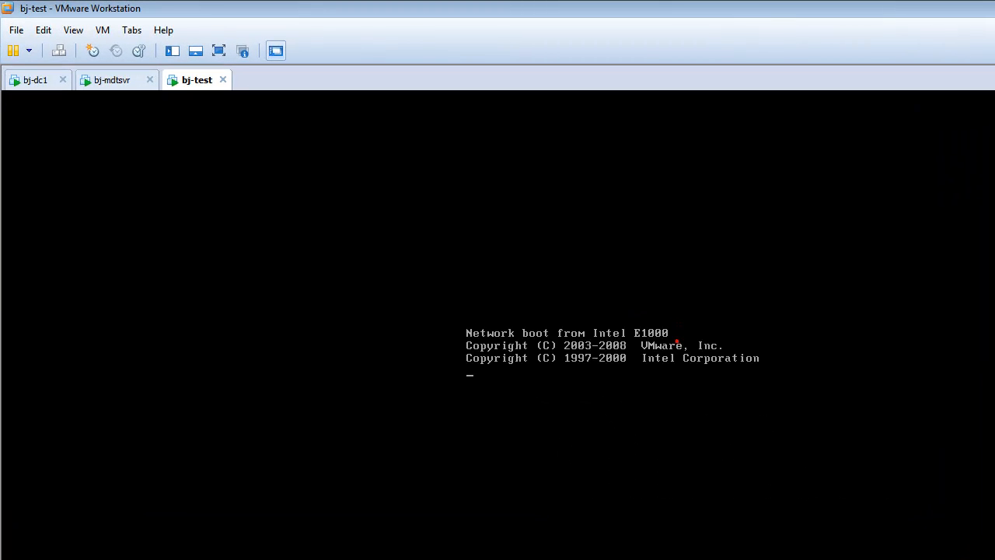
pyautogui.click(677, 341)
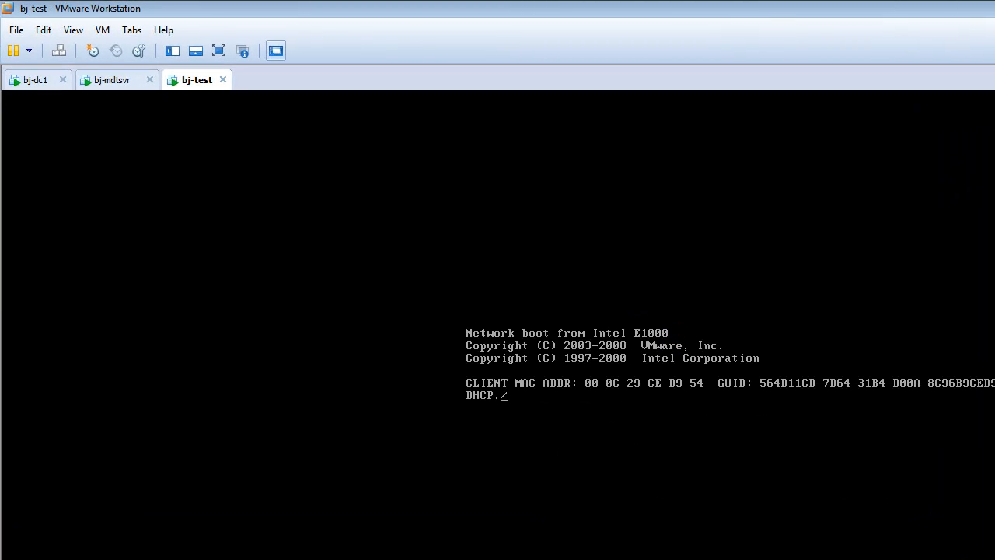
pyautogui.press('F12')
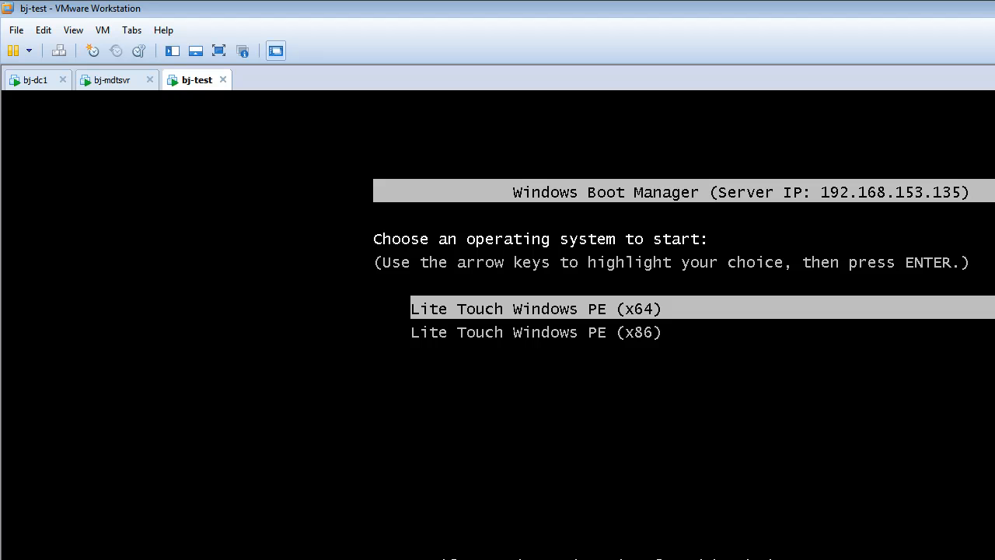
# Highlight Lite Touch Windows PE (x86) in the boot menu and dismiss the Windows 7 installation hint below the machine's screen
pyautogui.press('Down')
pyautogui.press('Up')
pyautogui.press('Down')
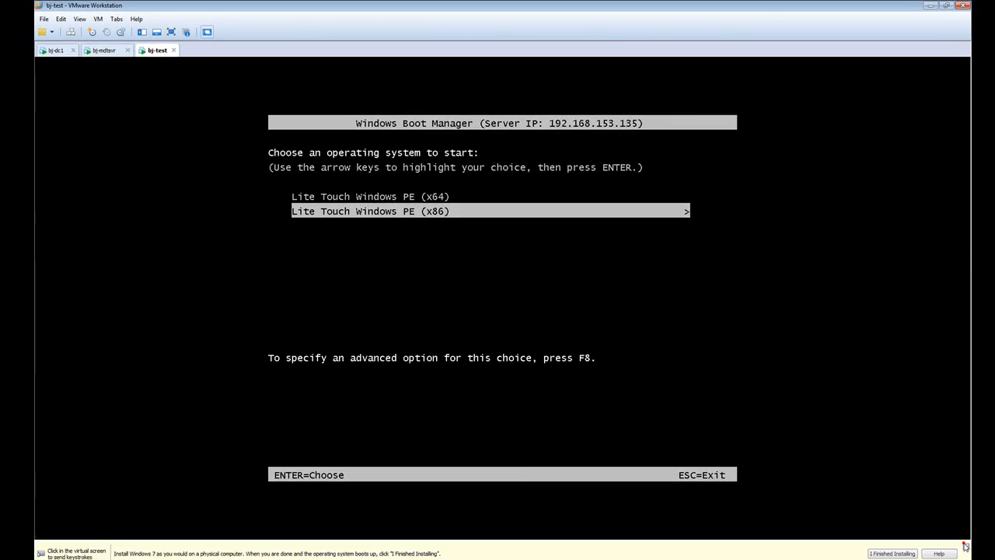
pyautogui.click(964, 546)
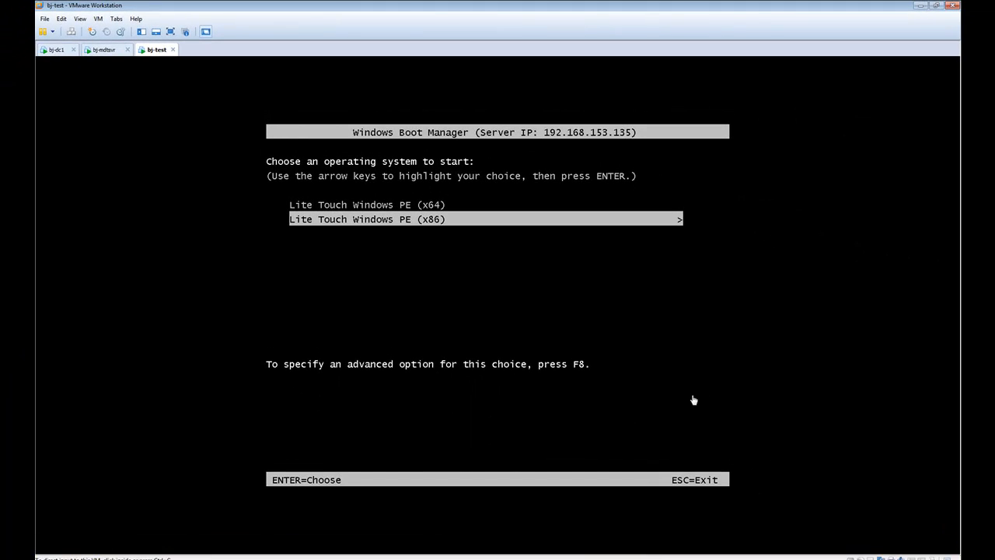
# Start Lite Touch Windows PE (x64) from the Windows Boot Manager on the test machine
pyautogui.click(576, 322)
pyautogui.press('Up')
pyautogui.press('Down')
pyautogui.press('Up')
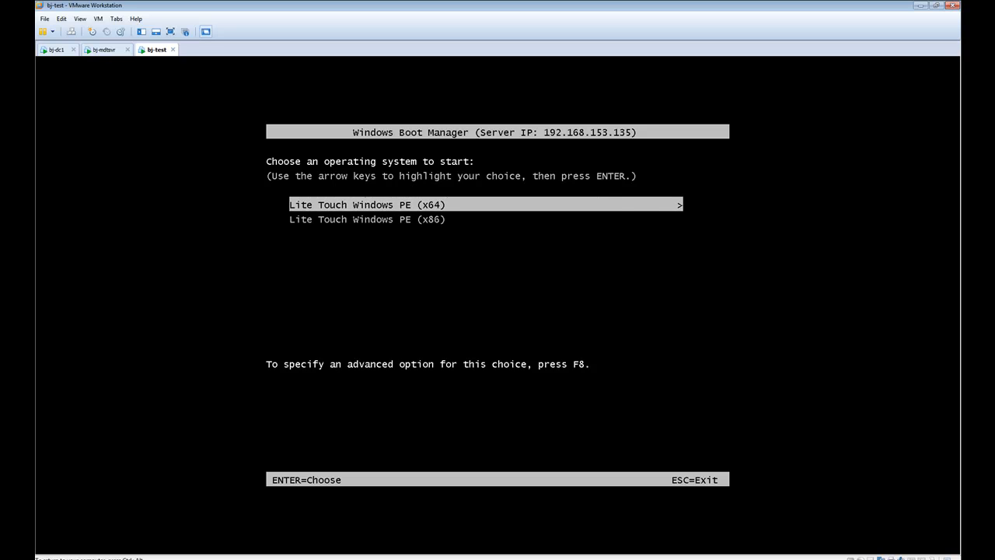
pyautogui.press('Down')
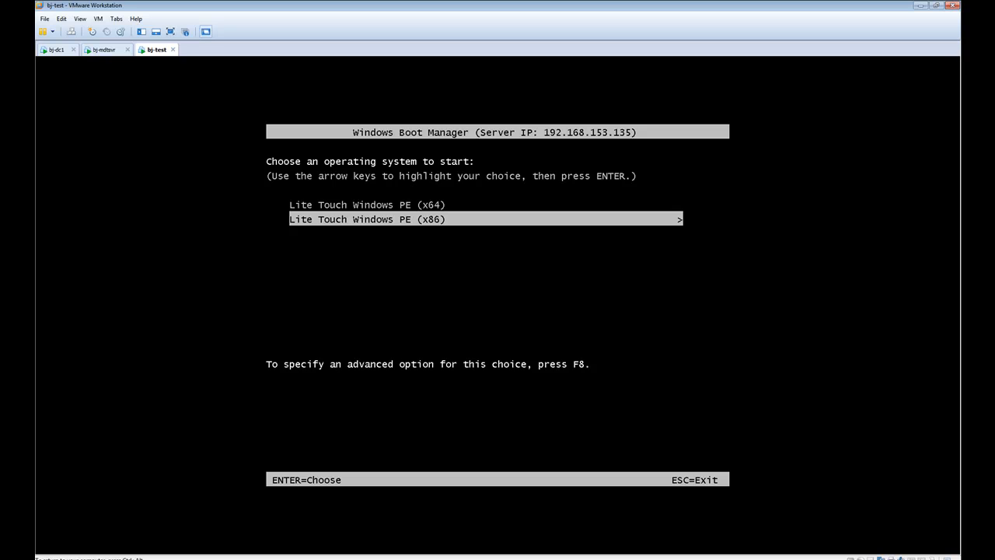
pyautogui.press('Up')
pyautogui.press('Down')
pyautogui.press('Up')
pyautogui.press('Down')
pyautogui.press('Up')
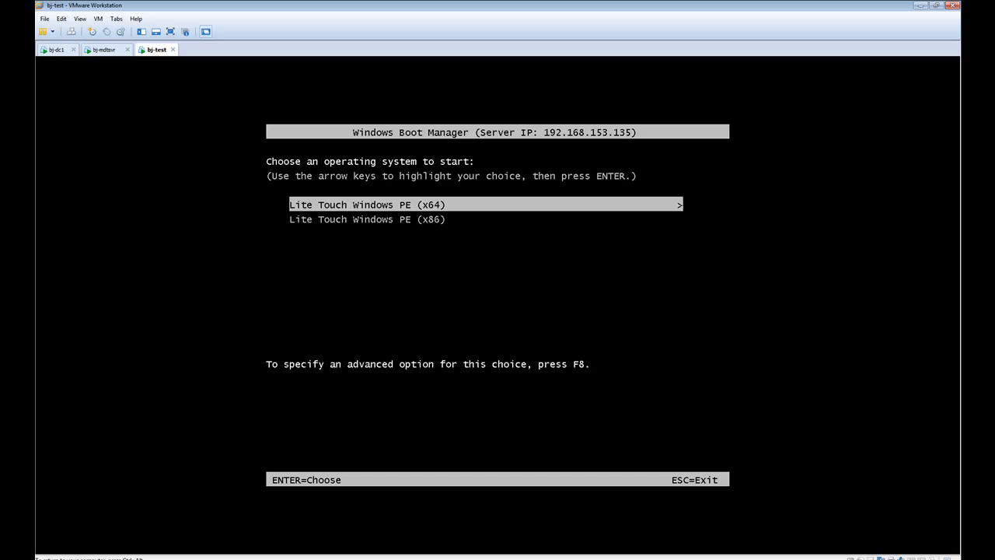
pyautogui.press('Return')
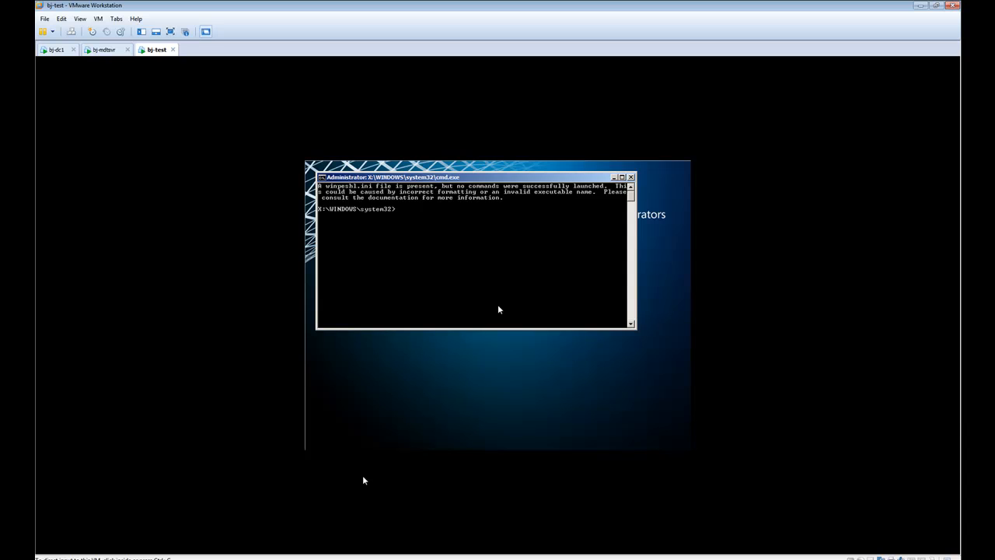
# Minimize and restore the Windows PE command prompt, and exit it to restart the test machine
pyautogui.click(536, 235)
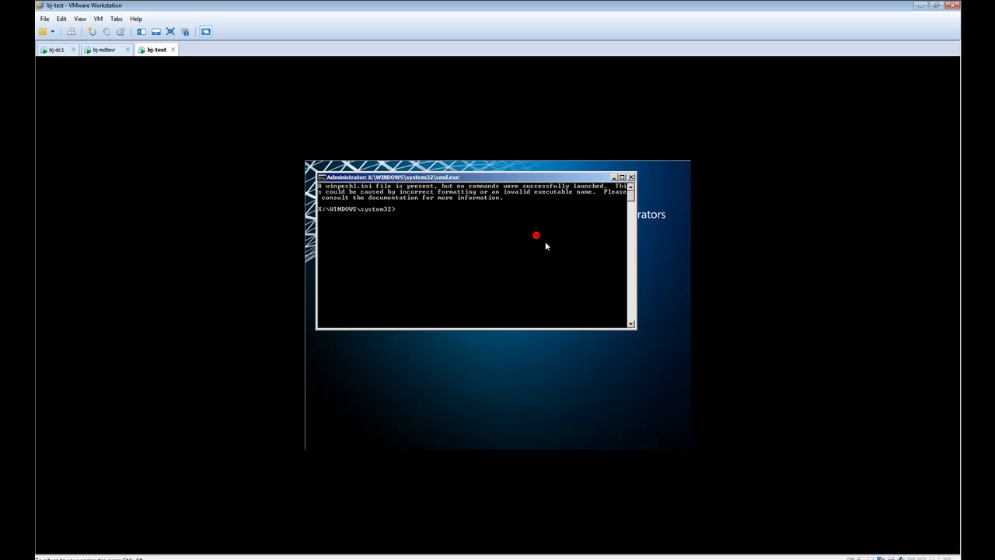
pyautogui.click(614, 177)
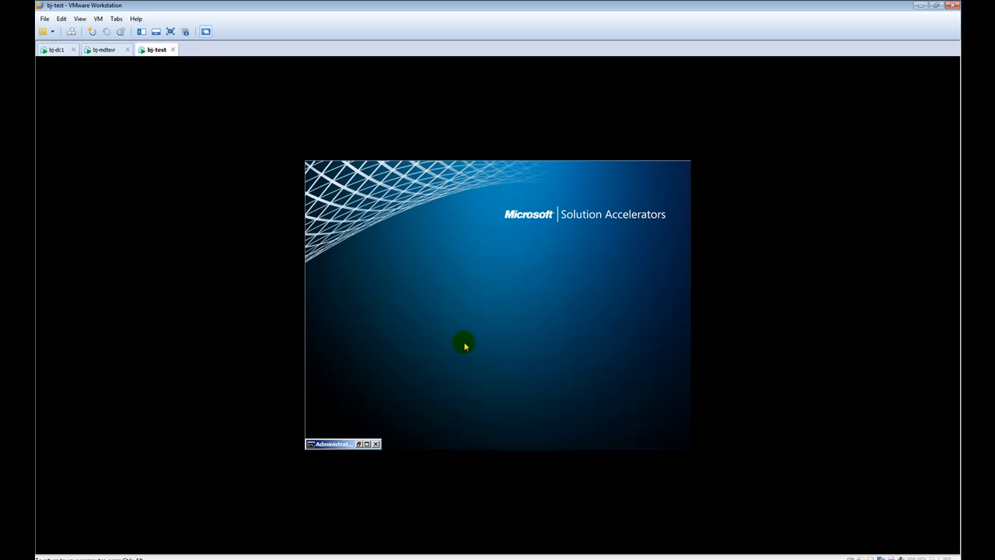
pyautogui.click(362, 443)
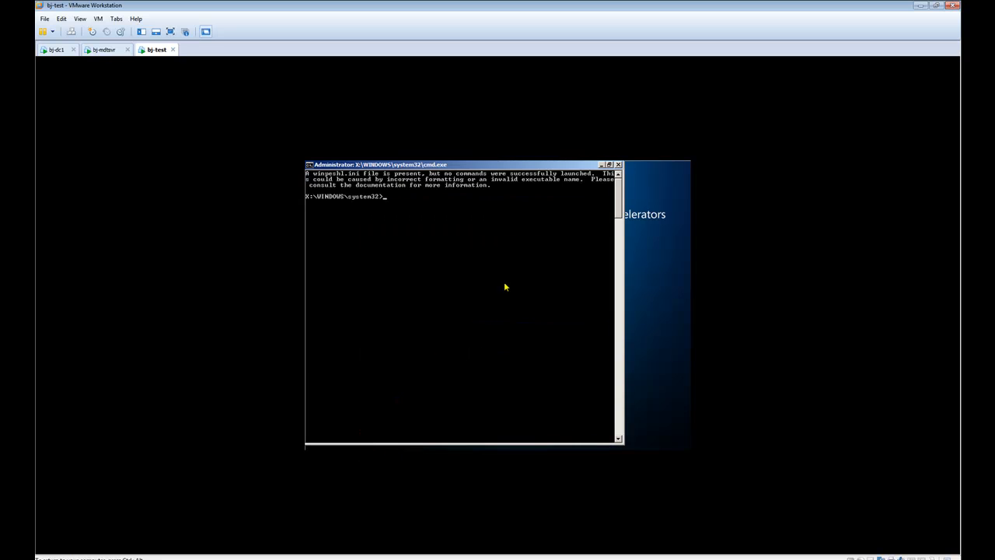
pyautogui.write('exit')
pyautogui.press('Return')
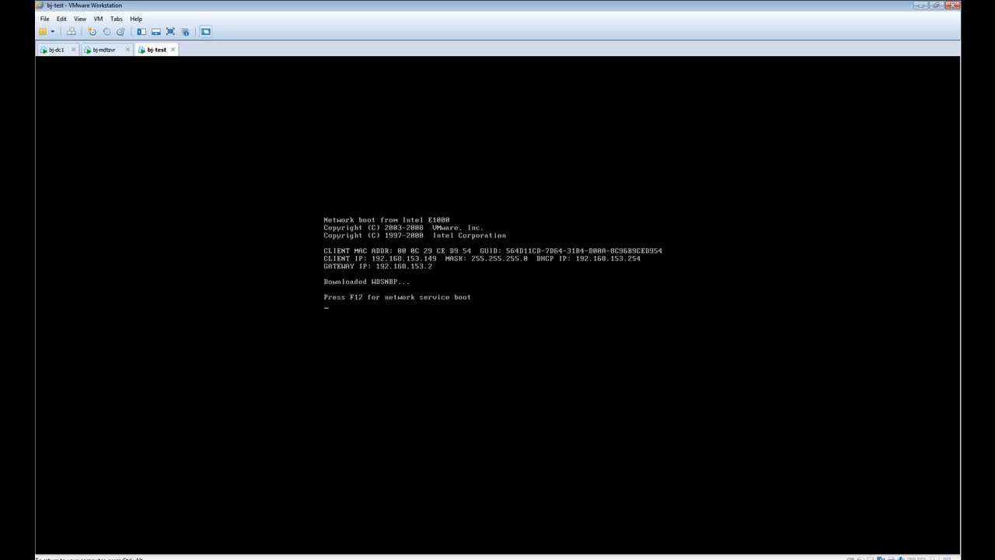
# Request the network service boot again and start Lite Touch Windows PE (x86) from the boot menu
pyautogui.press('F12')
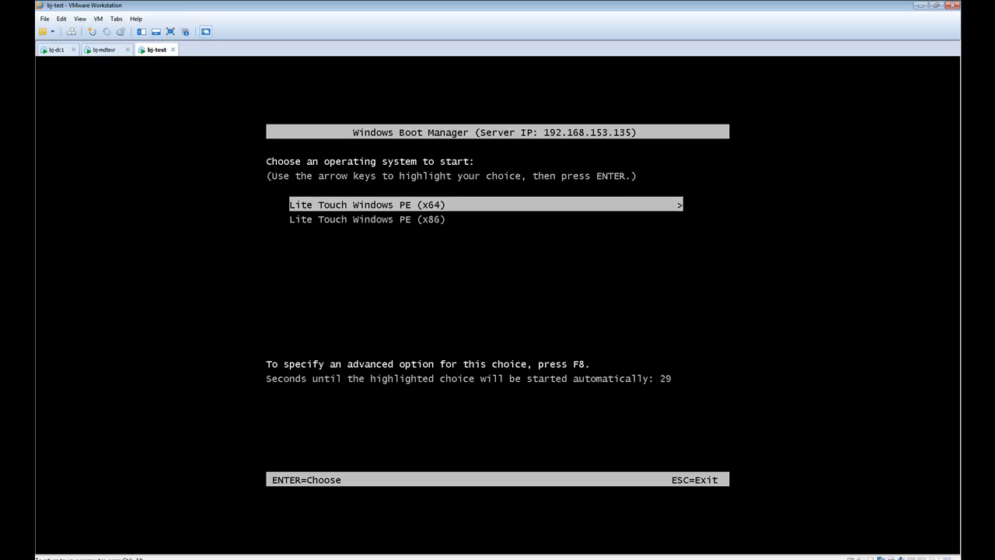
pyautogui.press('Up')
pyautogui.press('Down')
pyautogui.press('Return')
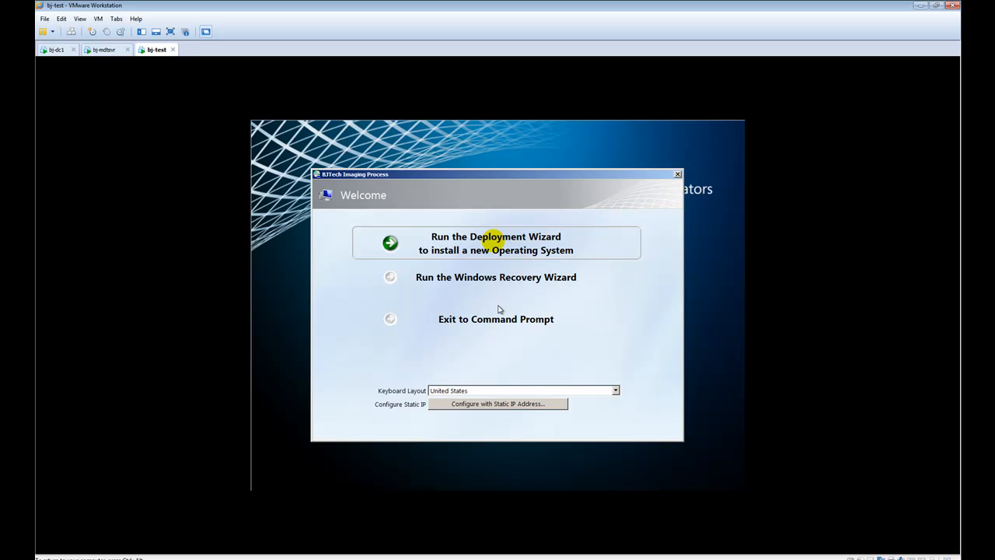
# On the bj-mdtsvr machine, examine the task sequence and OS information of Windows 7 Pro x64 Image in Deployment Workbench, and minimize the workbench
pyautogui.click(107, 51)
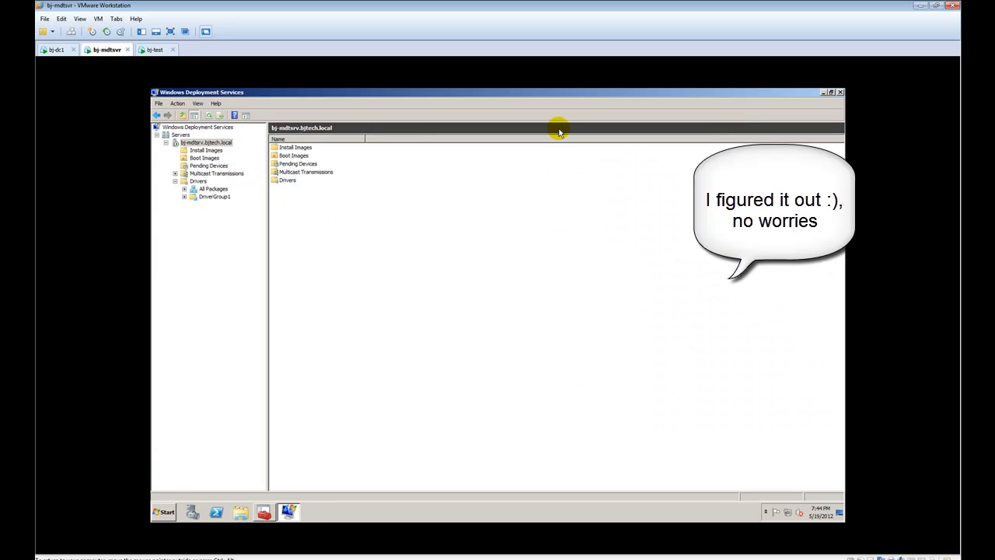
pyautogui.click(823, 92)
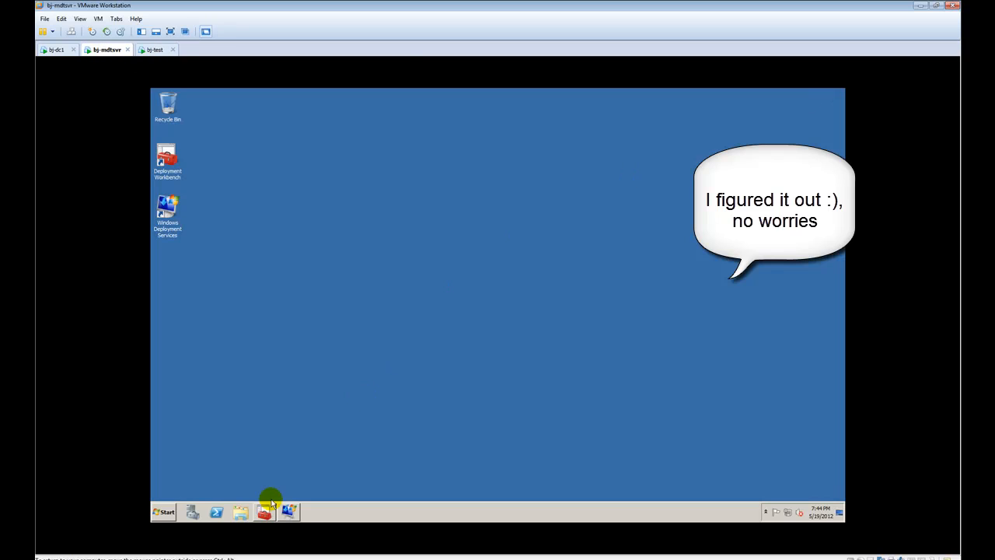
pyautogui.click(265, 510)
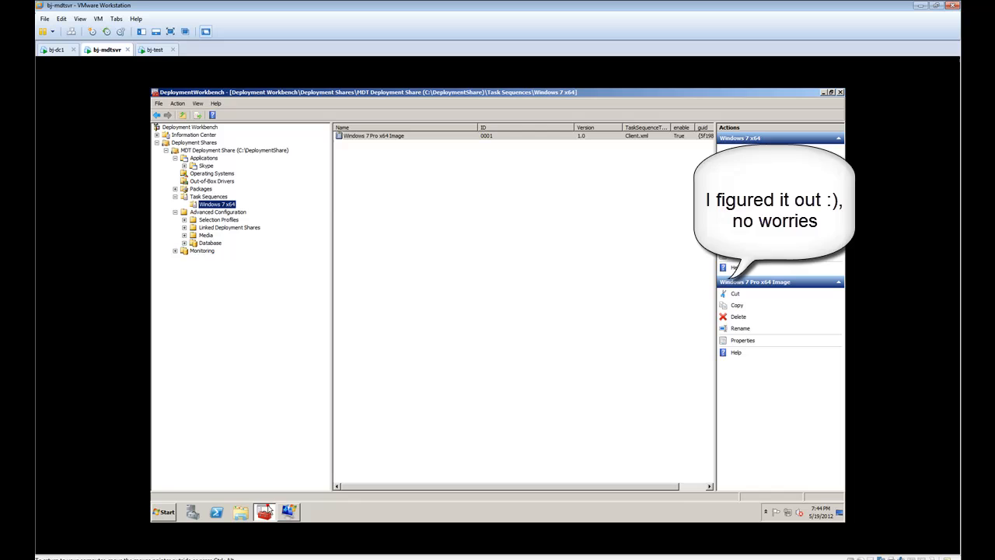
pyautogui.rightClick(375, 139)
pyautogui.click(396, 181)
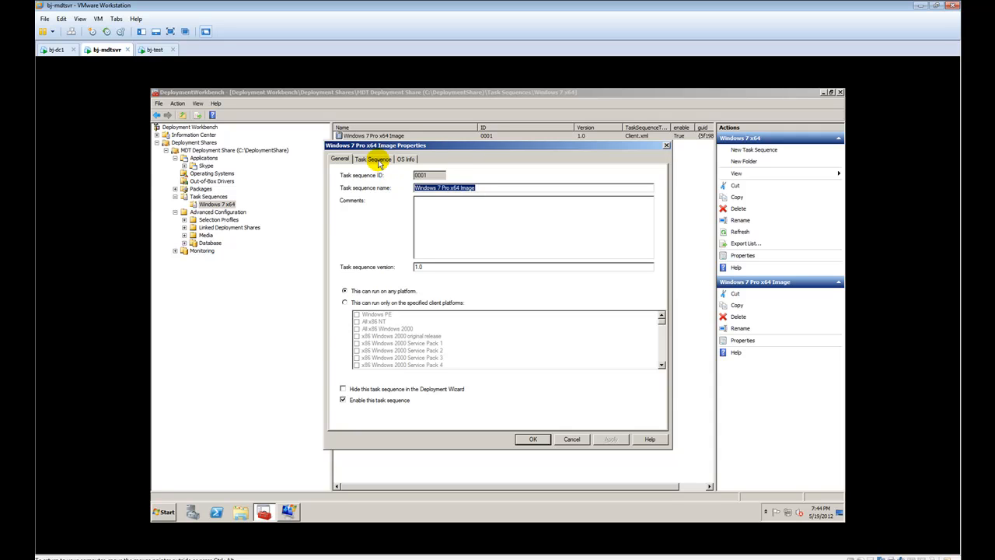
pyautogui.click(379, 162)
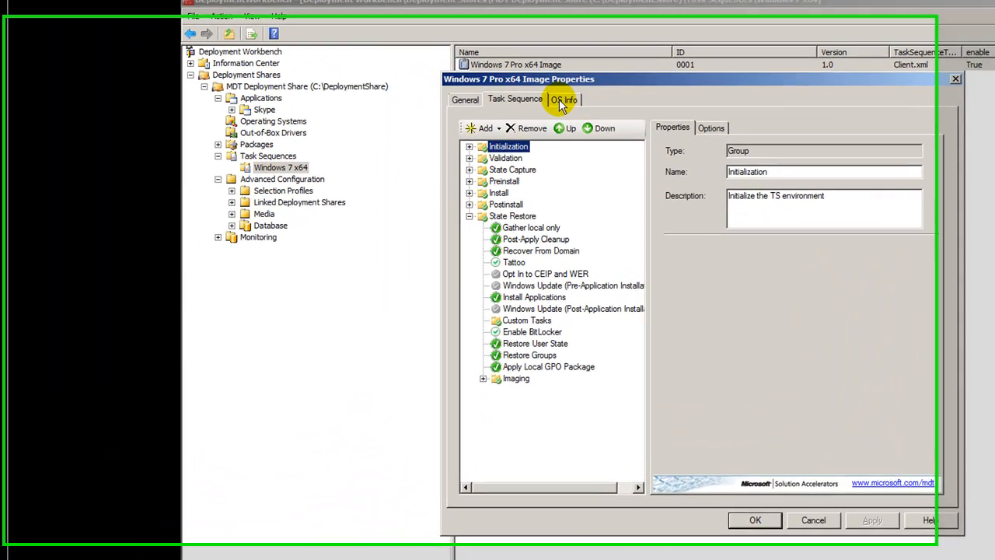
pyautogui.click(400, 159)
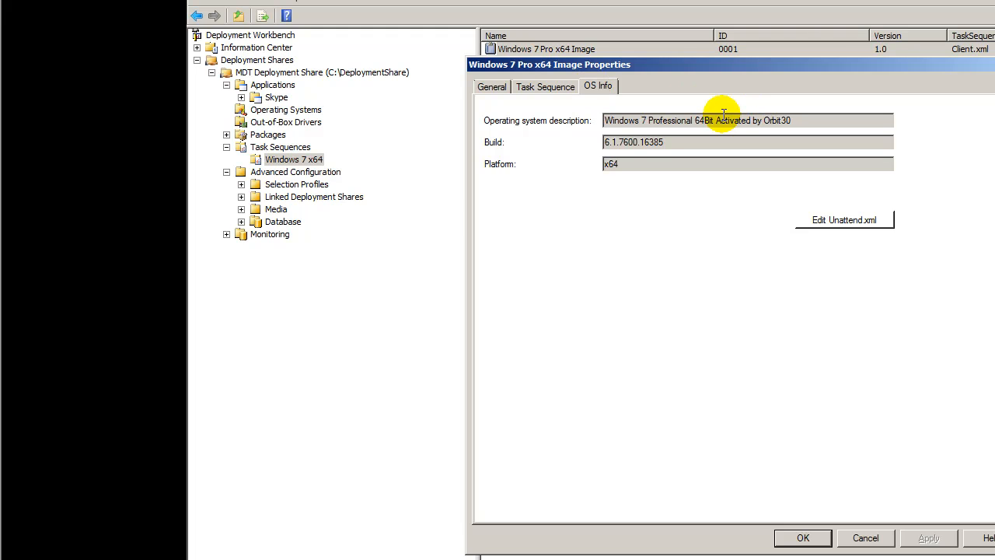
pyautogui.moveTo(713, 120); pyautogui.dragTo(696, 122)
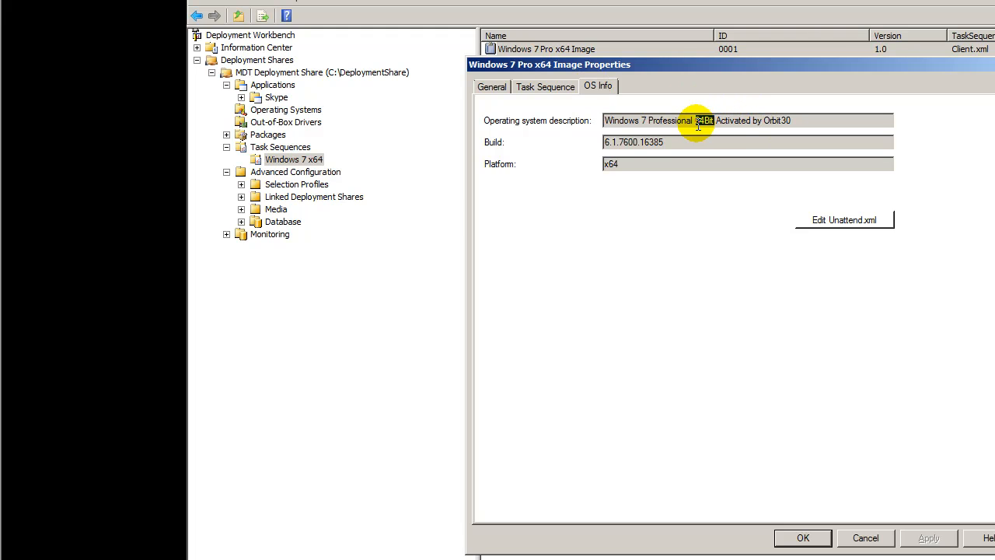
pyautogui.click(859, 538)
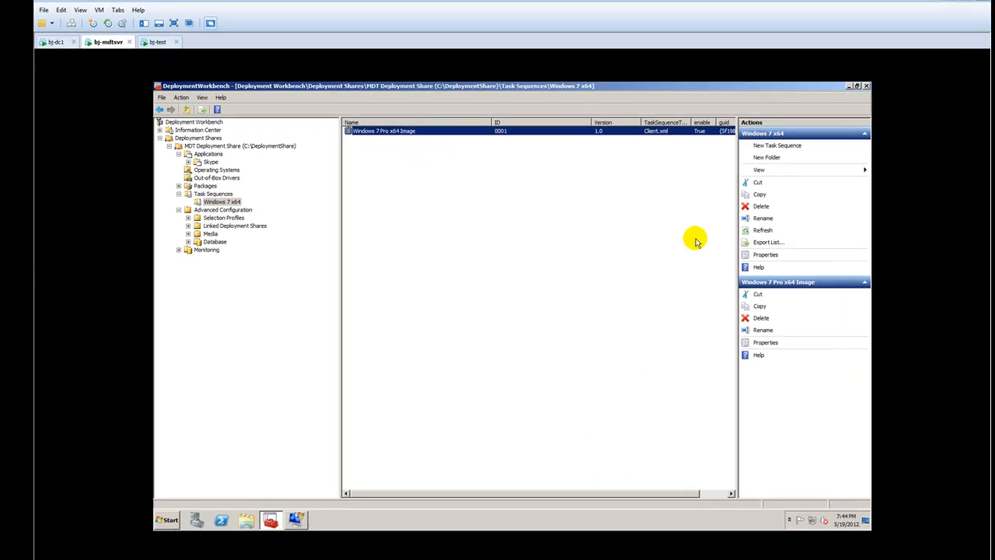
pyautogui.click(864, 86)
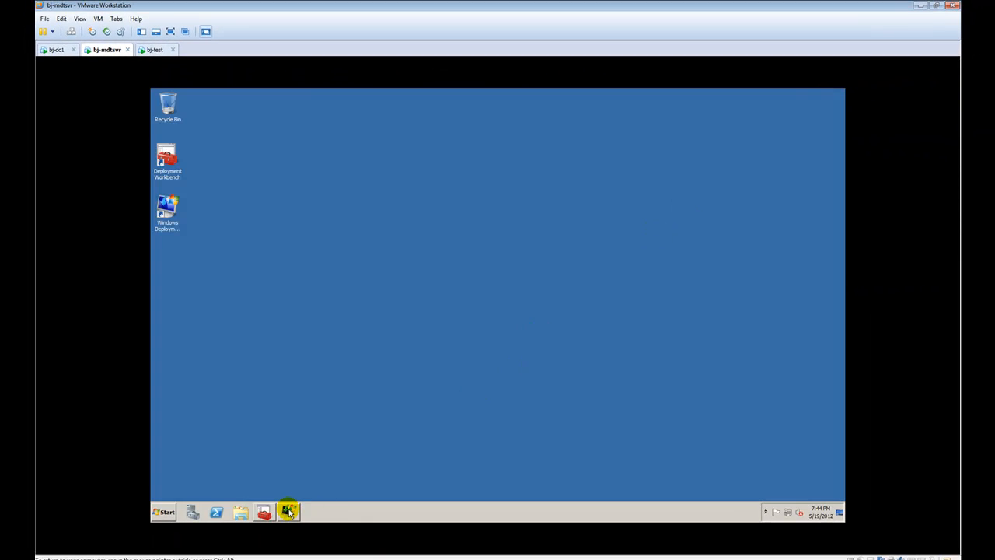
# On the bj-test machine, run the Deployment Wizard and submit the network share credentials: user name mdtadmin, the account password and domain bjtech
pyautogui.click(155, 49)
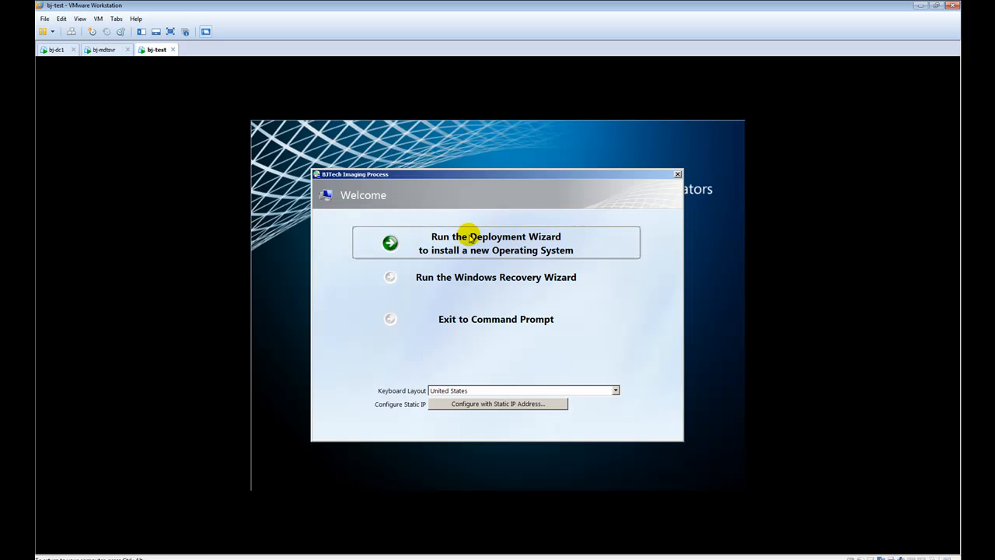
pyautogui.click(469, 235)
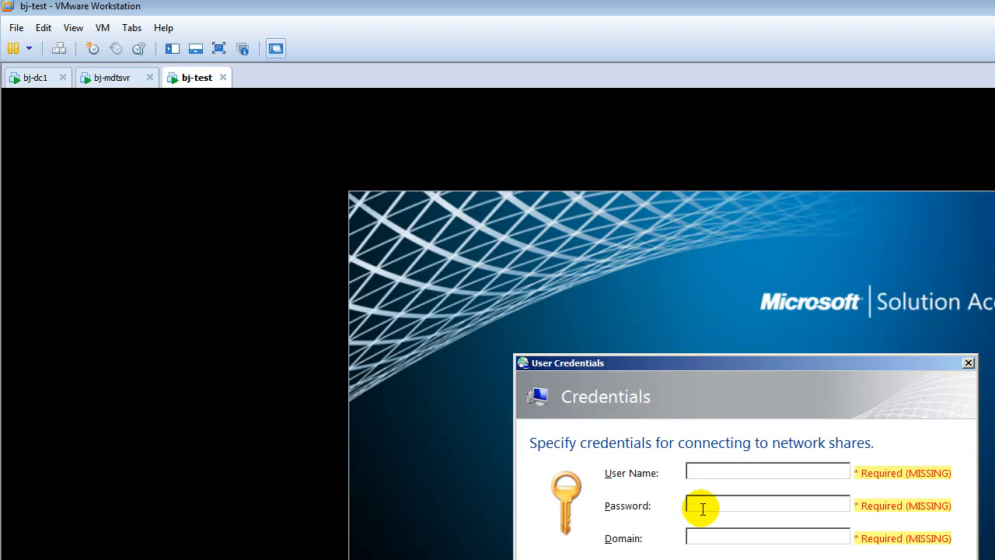
pyautogui.write('mdtadmin')
pyautogui.press('Tab')
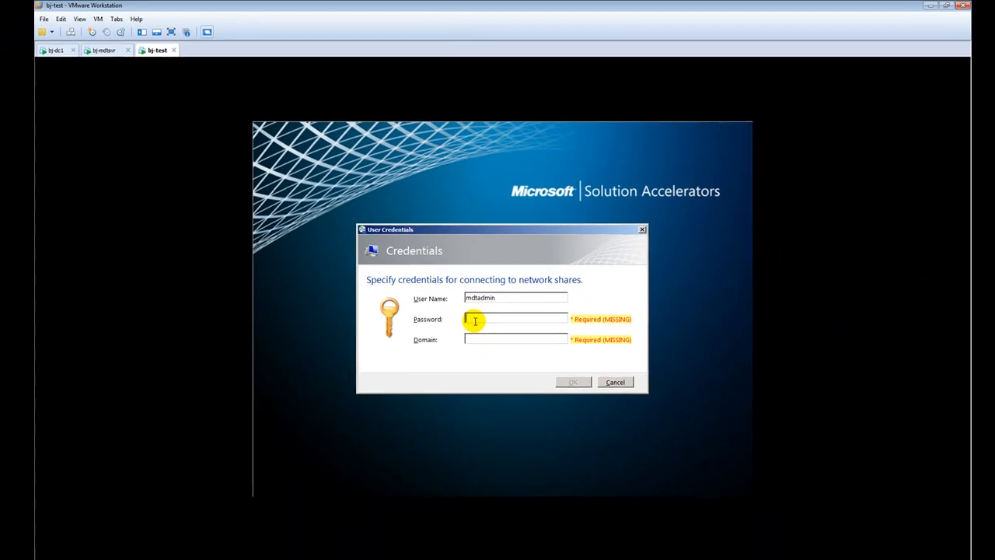
pyautogui.write('•••••••••')
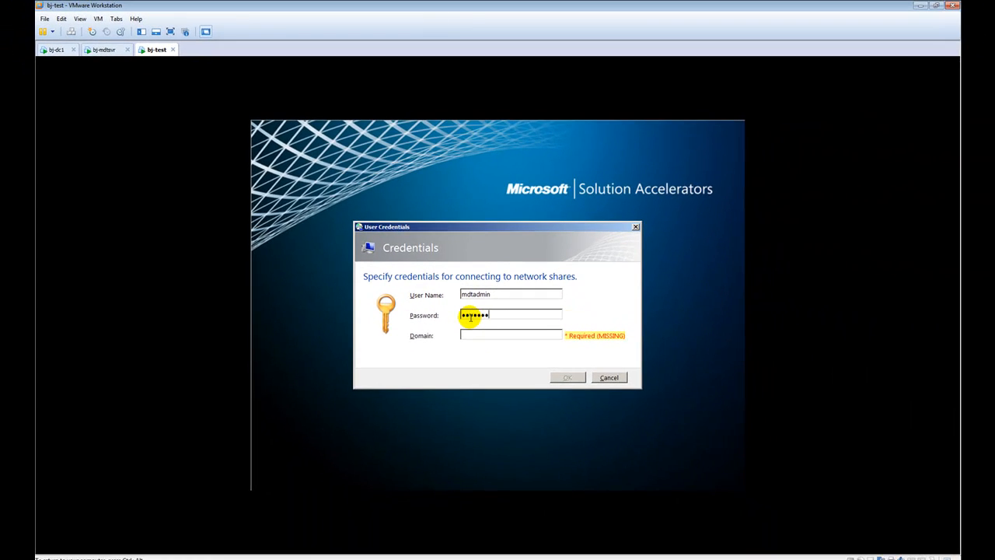
pyautogui.press('Tab')
pyautogui.write('bjtech')
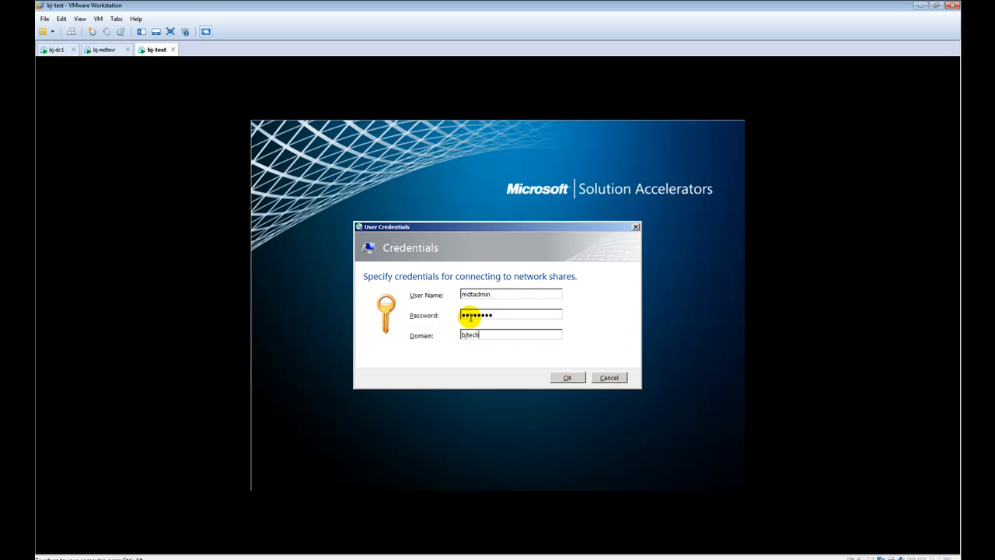
pyautogui.click(561, 378)
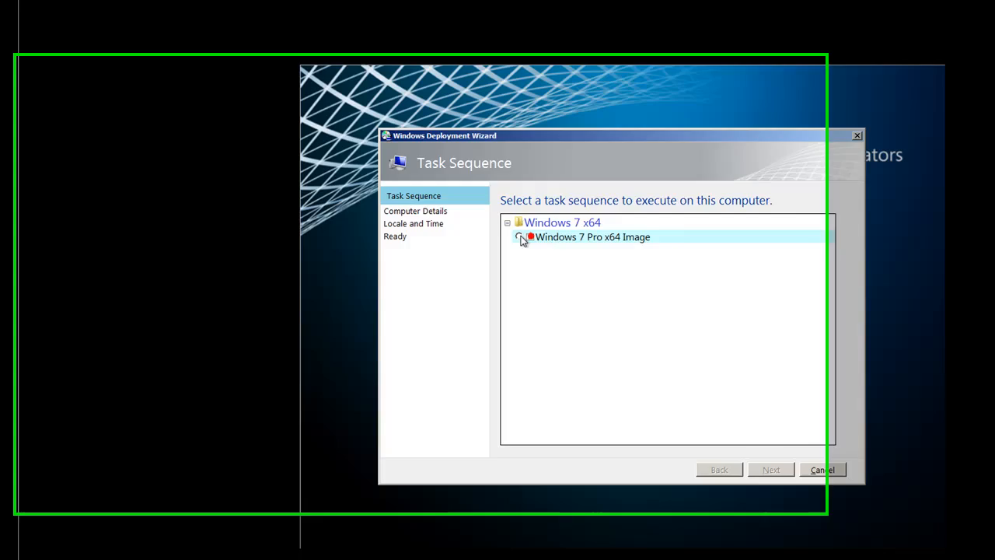
# Choose the Windows 7 Pro x64 Image task sequence and clear the proposed computer name in the computer details
pyautogui.click(520, 237)
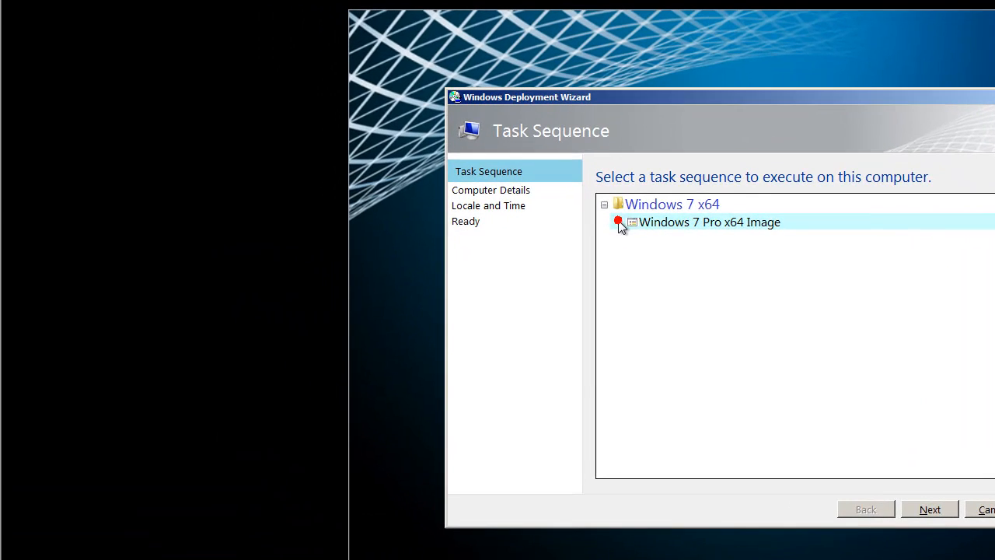
pyautogui.click(759, 470)
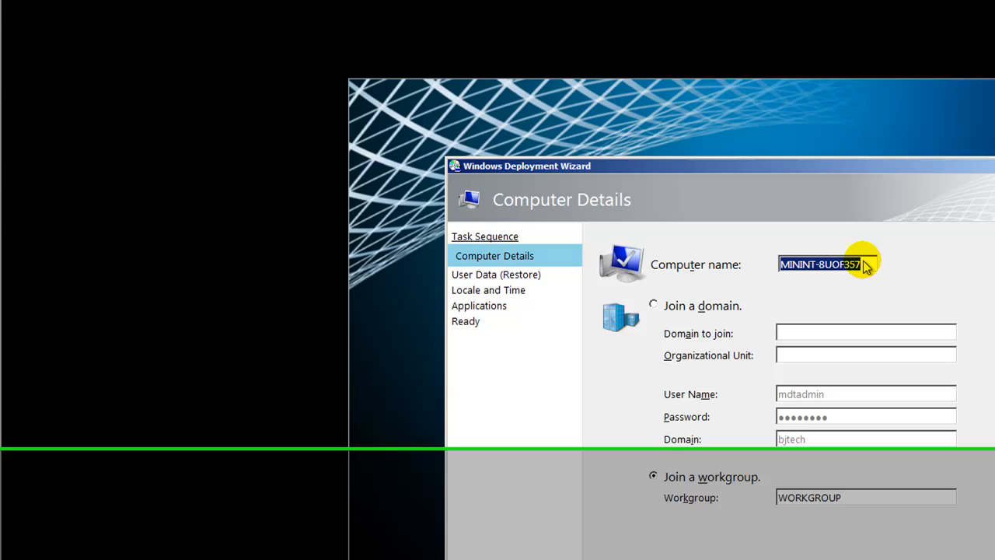
pyautogui.click(865, 193)
pyautogui.moveTo(819, 377); pyautogui.dragTo(687, 385)
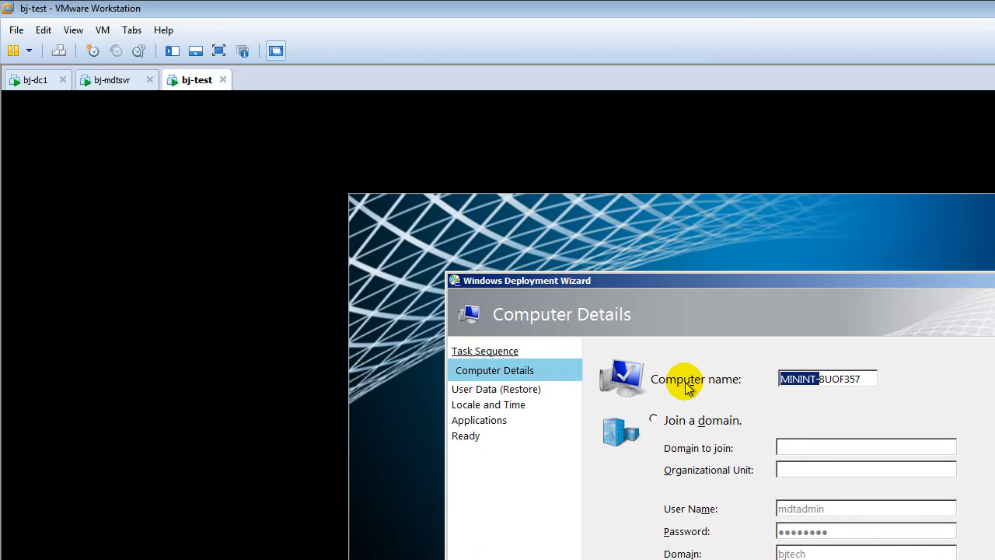
pyautogui.press('Delete')
pyautogui.press('Delete')
pyautogui.press('Delete')
pyautogui.press('Delete')
pyautogui.press('Delete')
pyautogui.press('Delete')
pyautogui.press('Delete')
pyautogui.press('Delete')
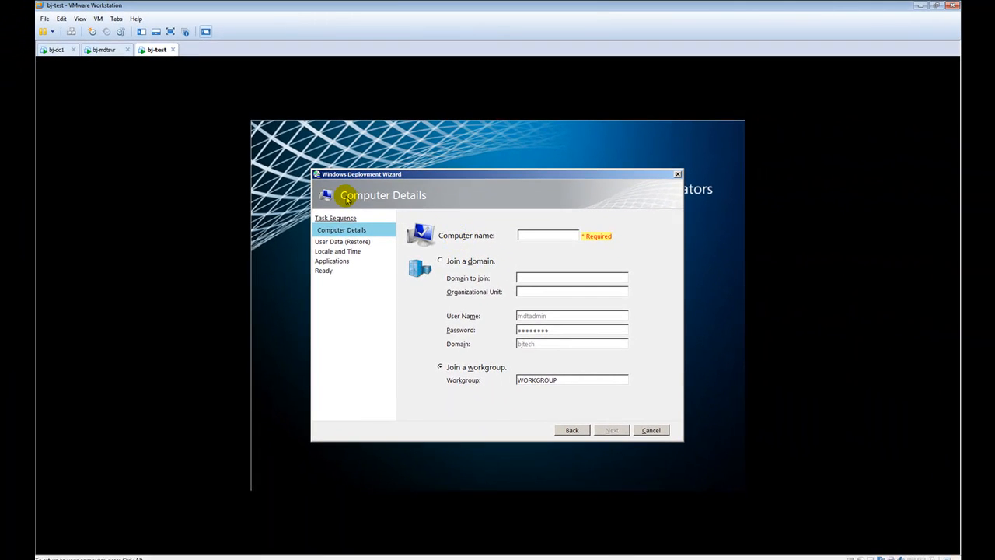
# On the bj-mdtsvr machine, examine the rules in the MDT Deployment Share's properties in Deployment Workbench
pyautogui.click(105, 50)
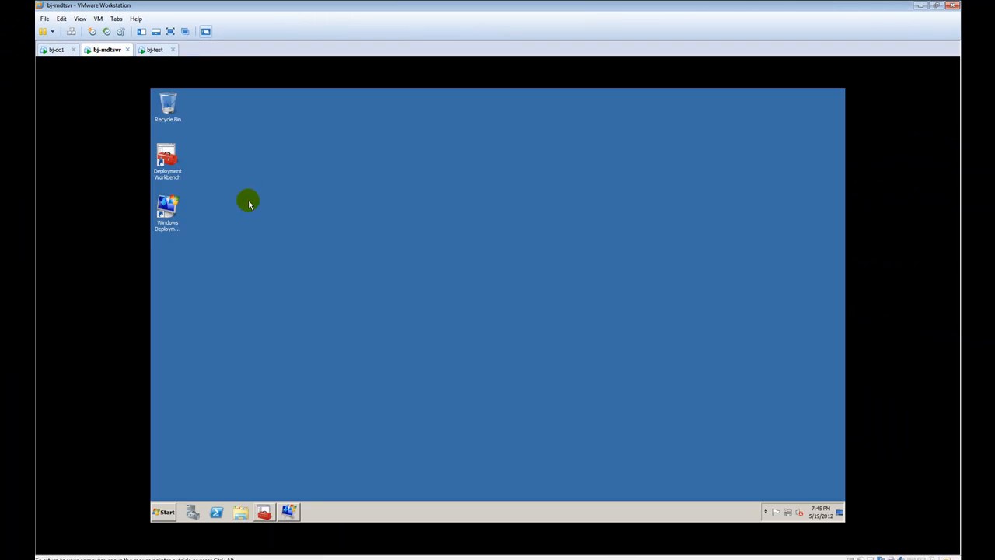
pyautogui.click(265, 513)
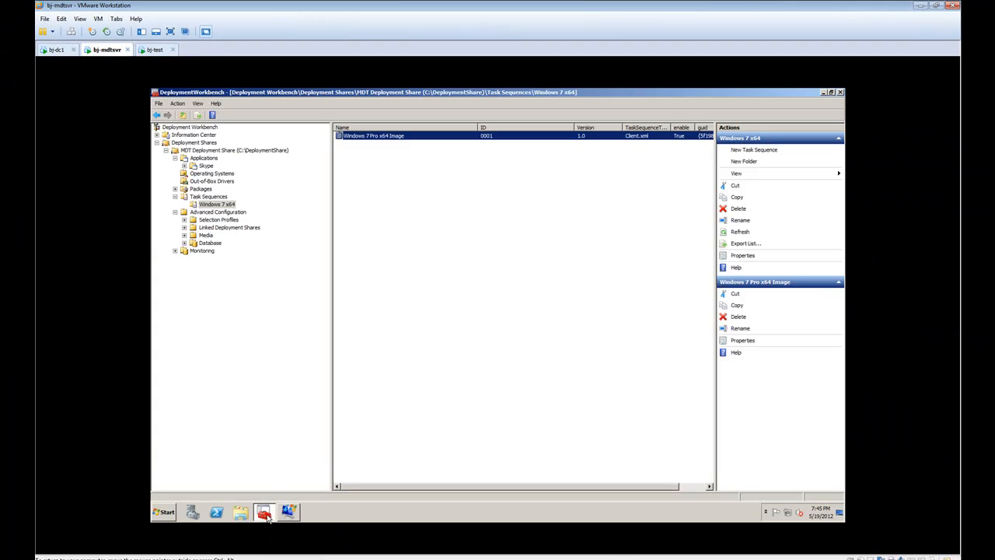
pyautogui.rightClick(232, 150)
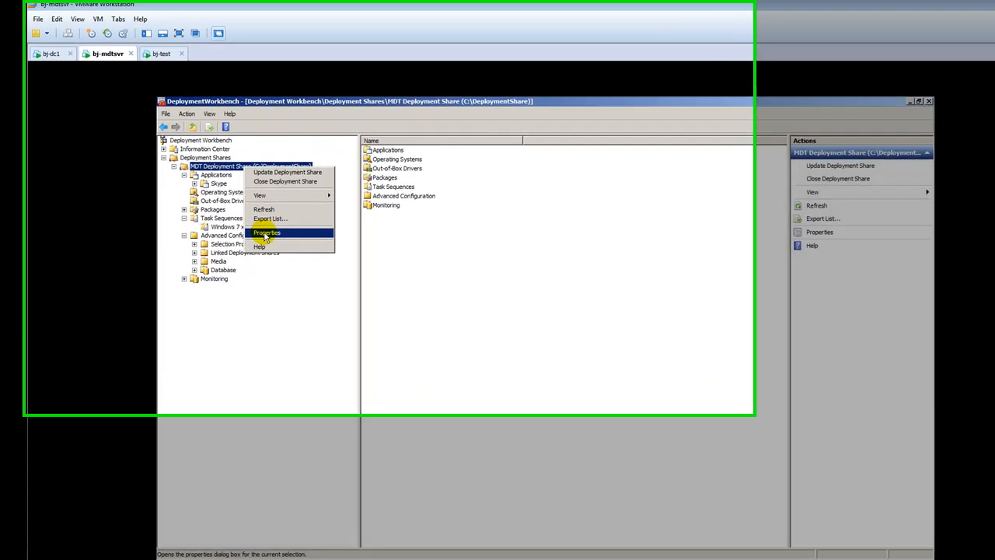
pyautogui.click(249, 209)
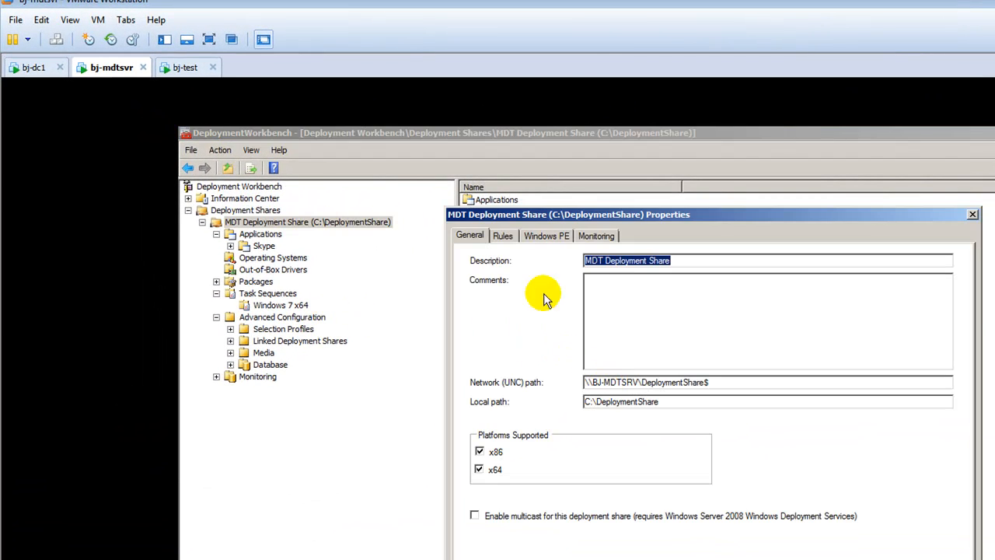
pyautogui.click(502, 236)
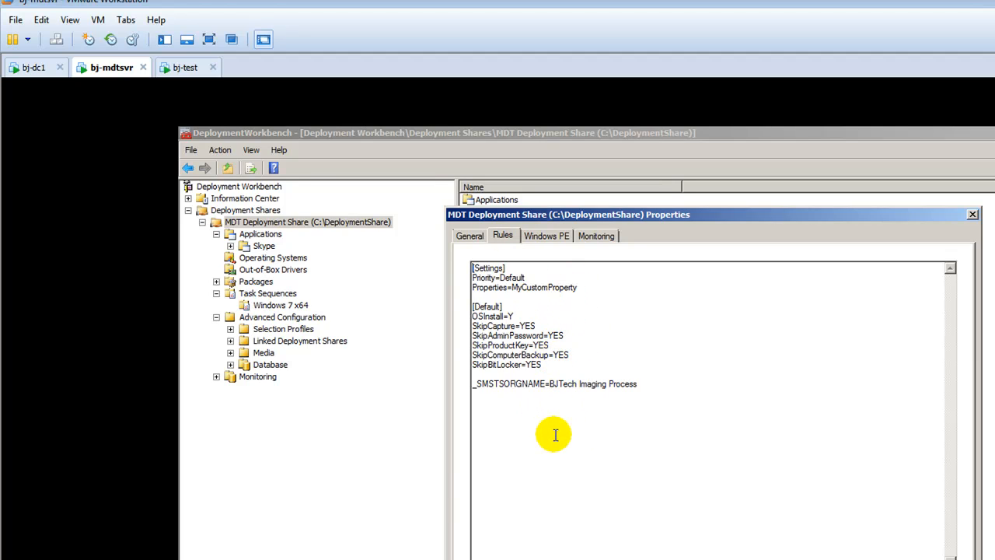
# Back on the bj-test machine, name the computer bj-test and keep it joined to the workgroup WORKGROUP after trying the domain option
pyautogui.click(186, 69)
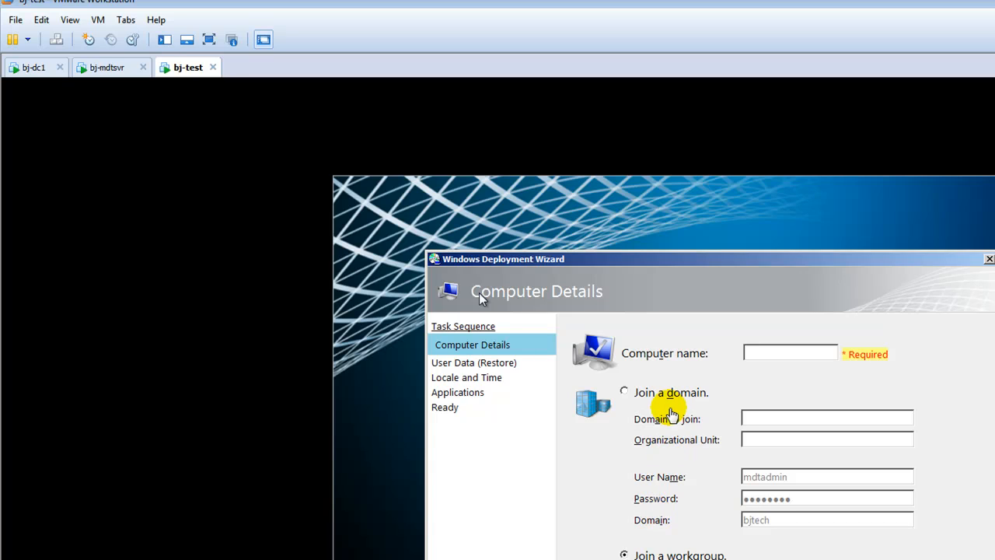
pyautogui.click(750, 348)
pyautogui.write('bj-test')
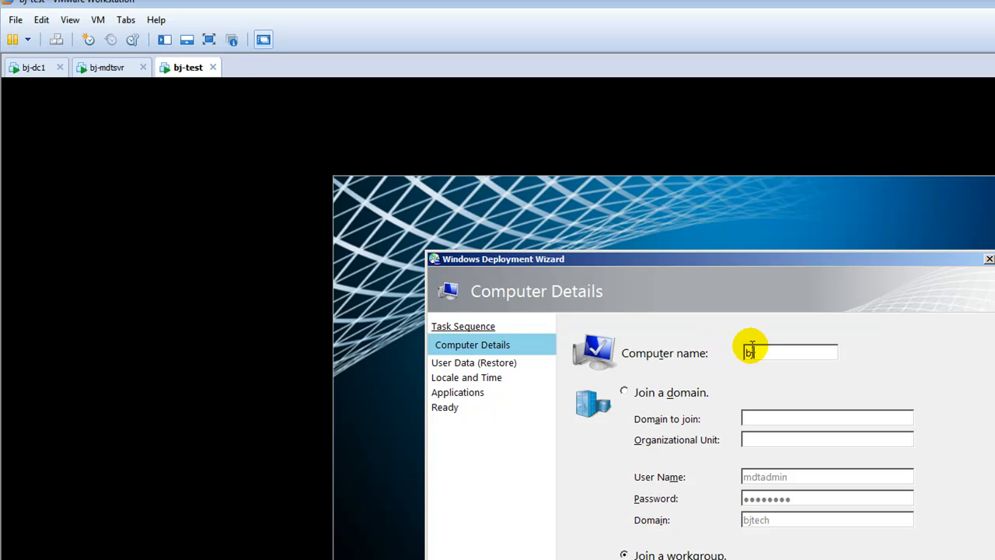
pyautogui.click(684, 393)
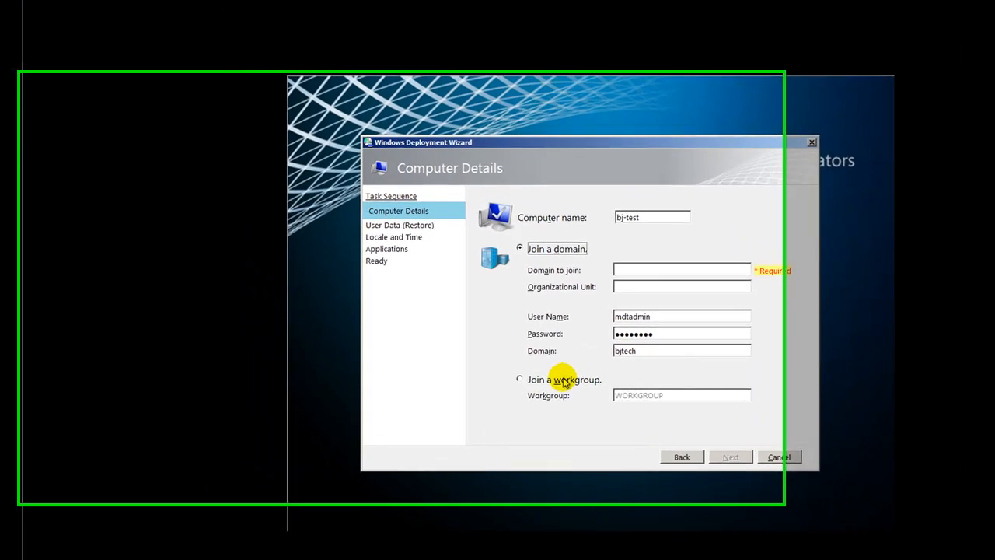
pyautogui.click(472, 367)
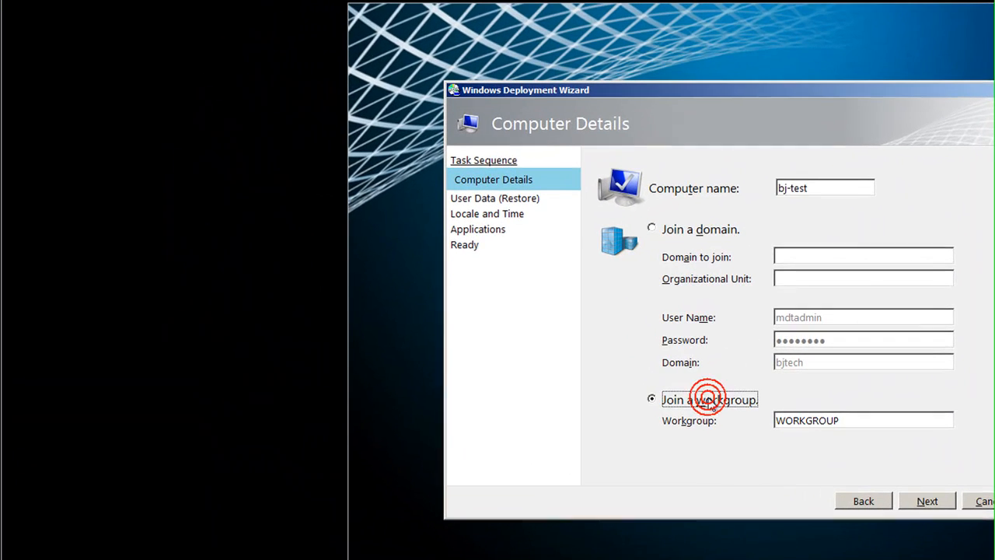
pyautogui.click(927, 504)
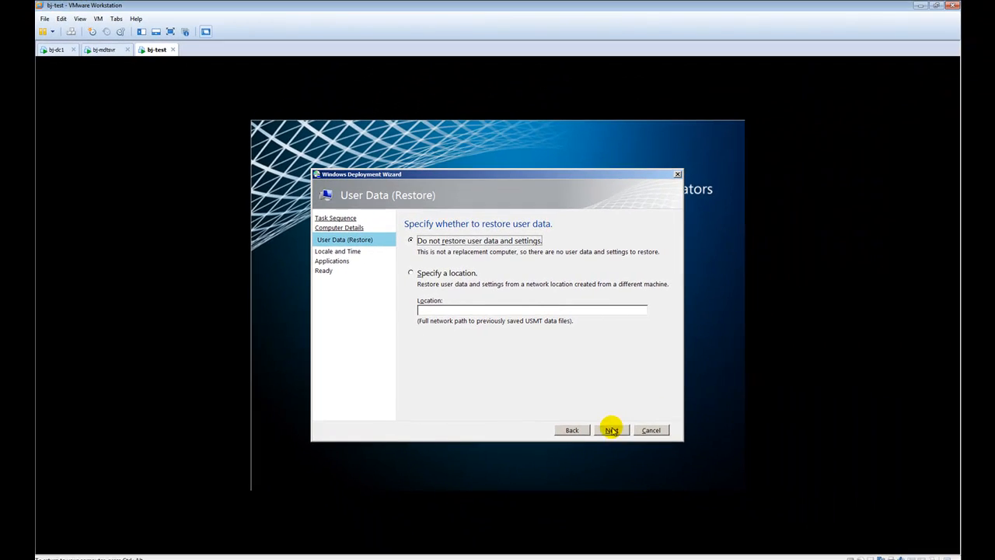
# Accept not restoring user data and settings, and set the time zone to (UTC-05:00) Eastern Time (US & Canada)
pyautogui.click(929, 502)
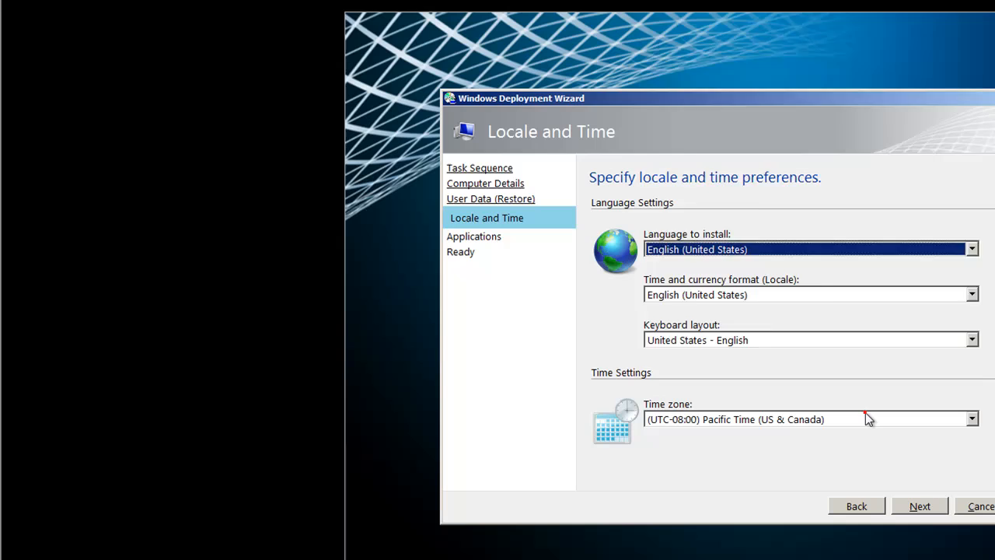
pyautogui.click(581, 375)
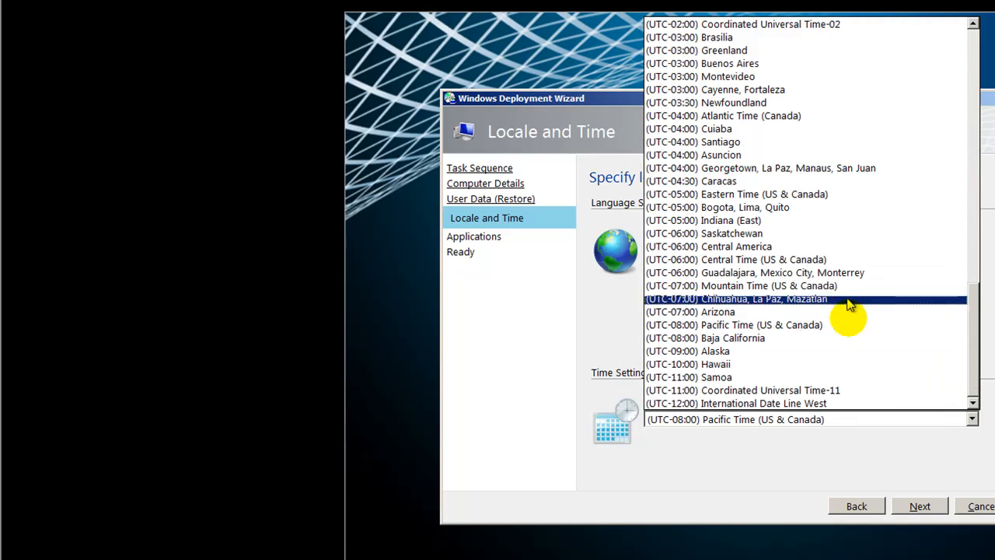
pyautogui.click(837, 194)
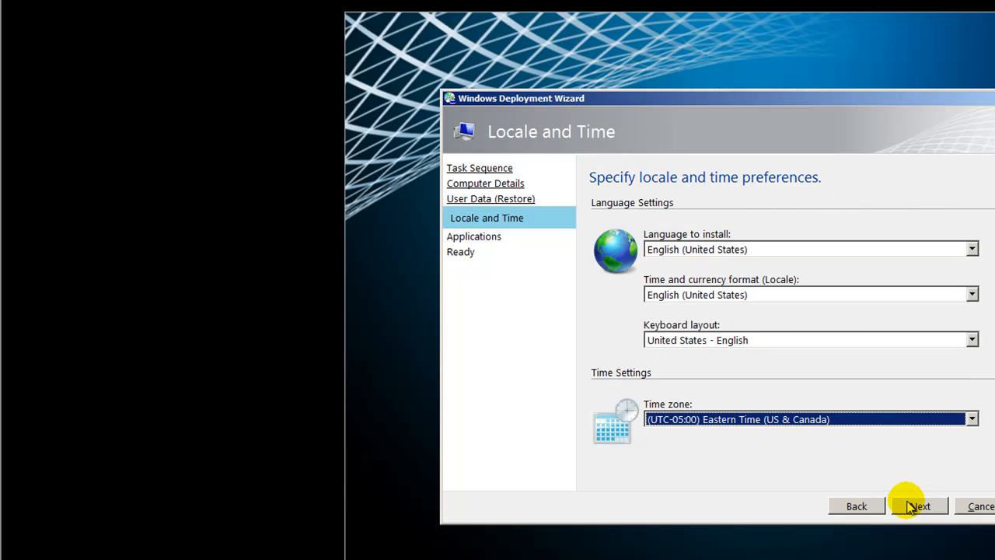
pyautogui.click(915, 506)
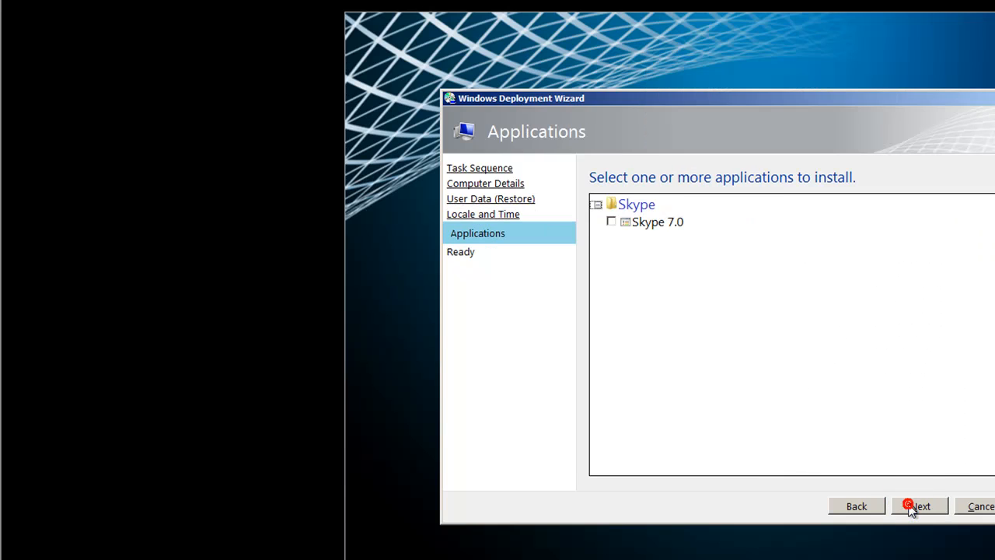
# Select Skype 7.0 for installation, and begin the deployment after reviewing its summary details
pyautogui.click(611, 222)
pyautogui.click(919, 506)
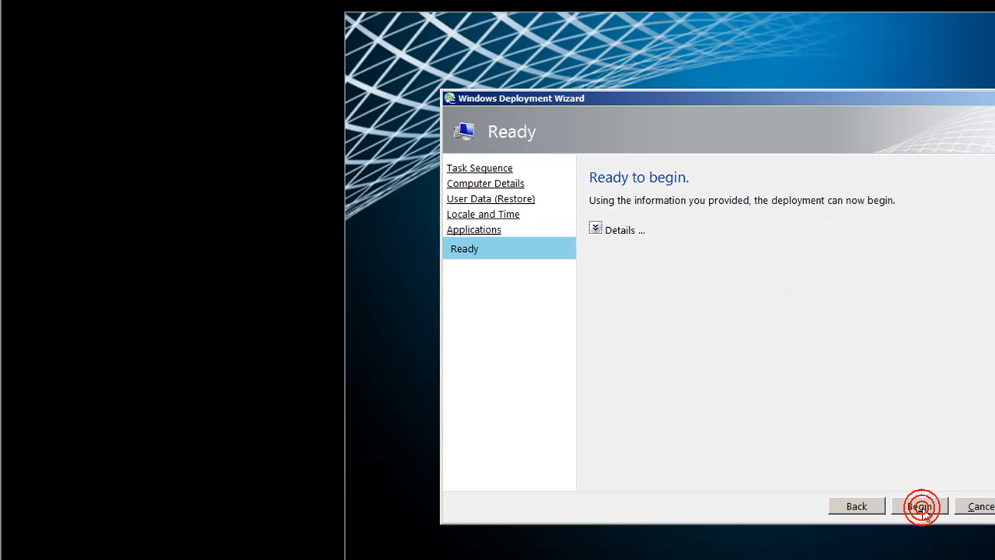
pyautogui.click(595, 228)
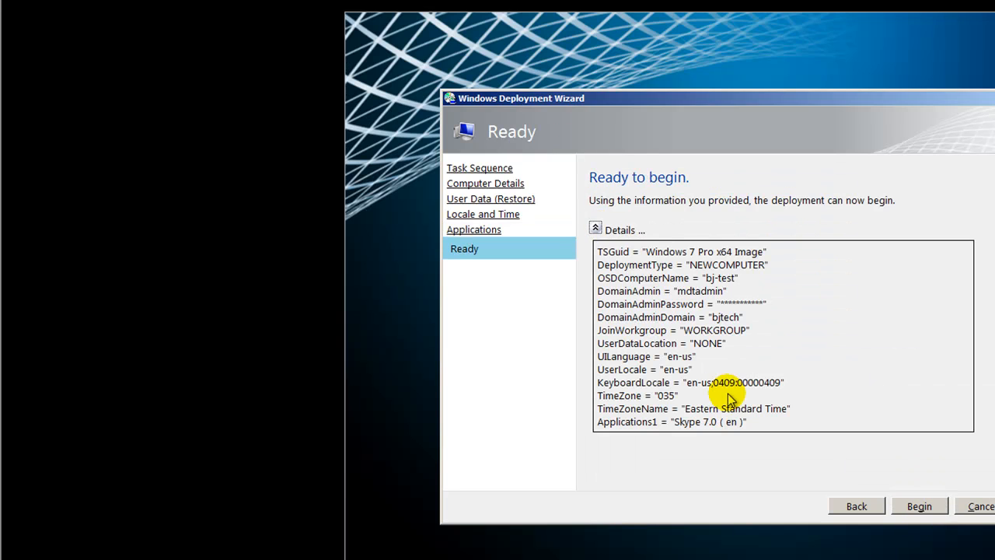
pyautogui.click(920, 506)
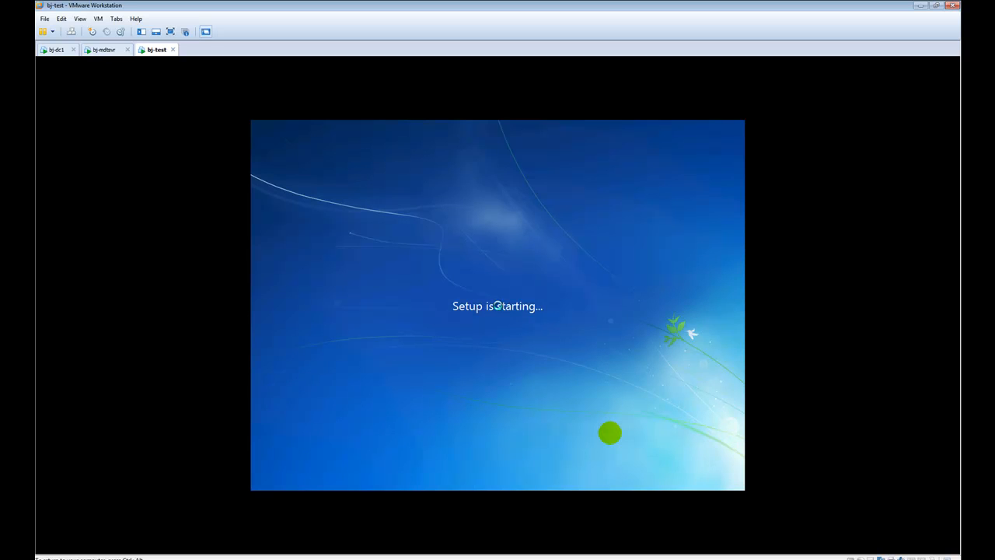
pyautogui.hotkey('ctrl', 'alt')
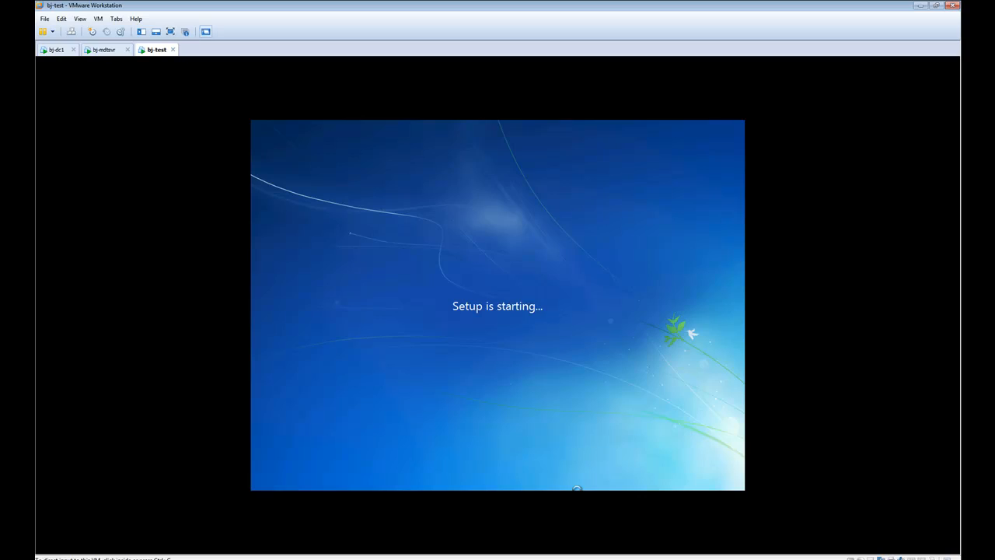